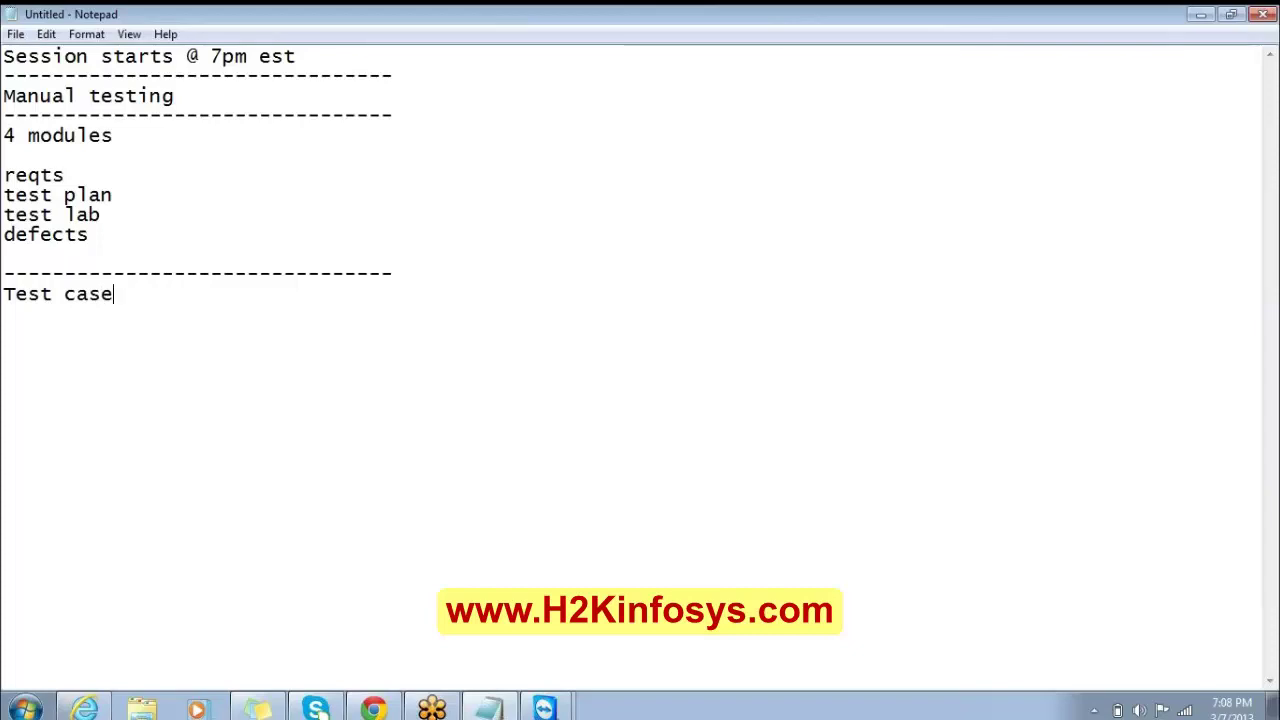
- Complete the "Test case:" heading and add the line "call the test : precondition" beneath it
type(":")
key("Return")
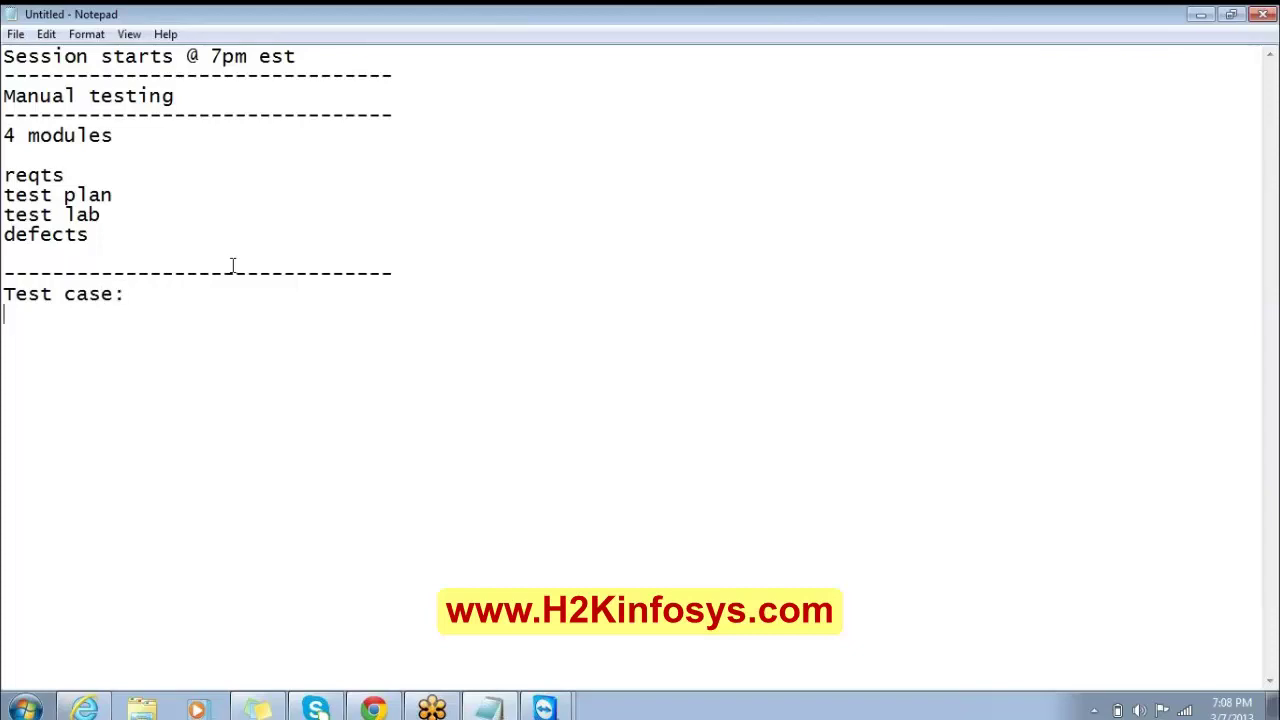
type("call")
key("BackSpace")
key("BackSpace")
type("l the test :")
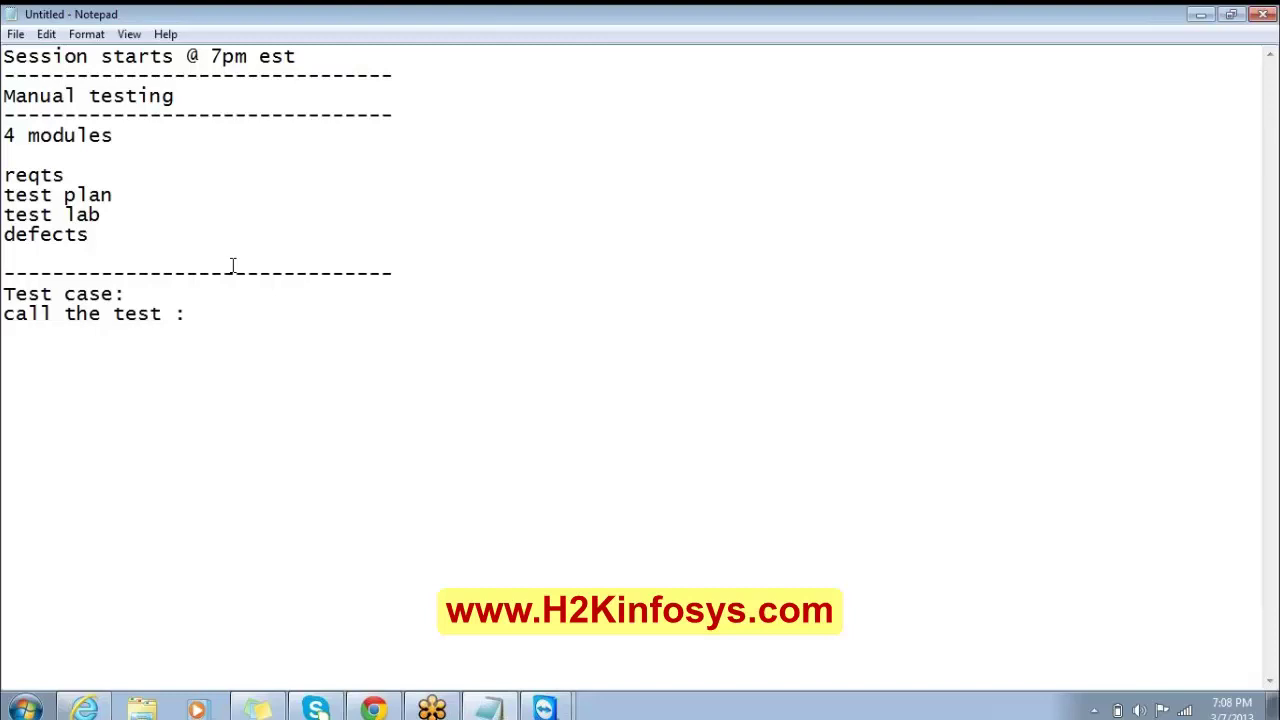
type("precondition")
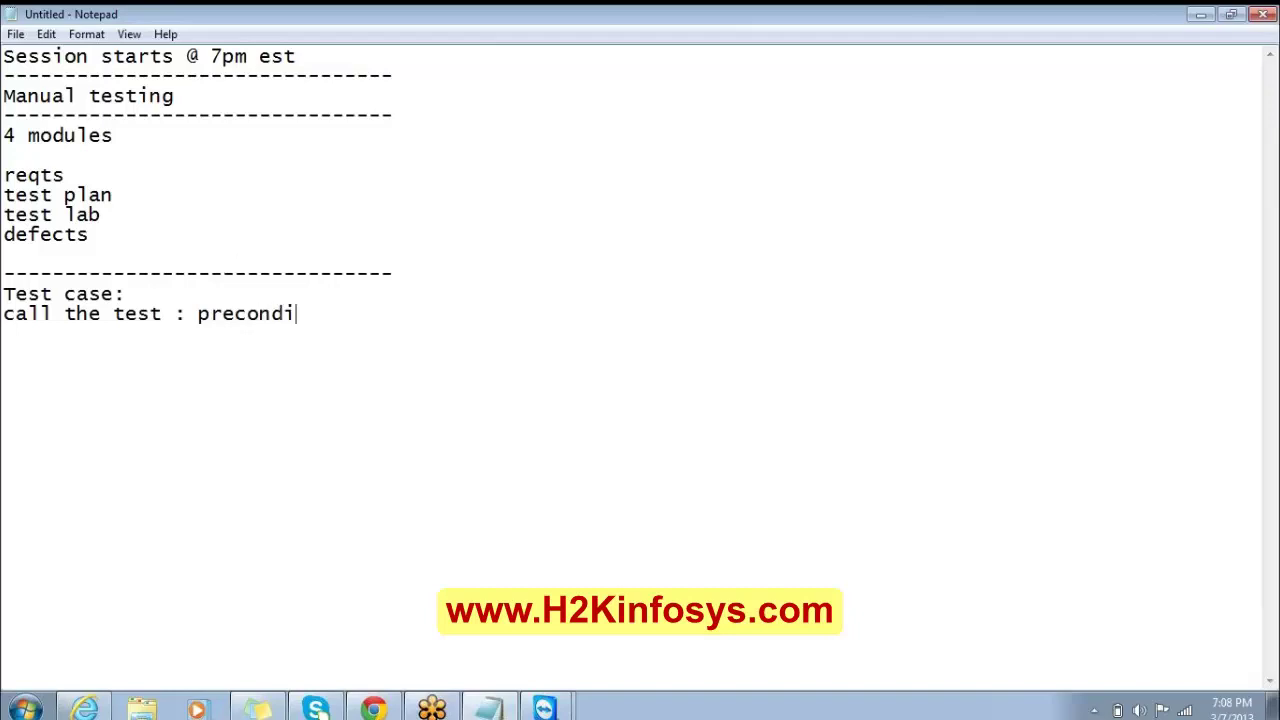
key("Return")
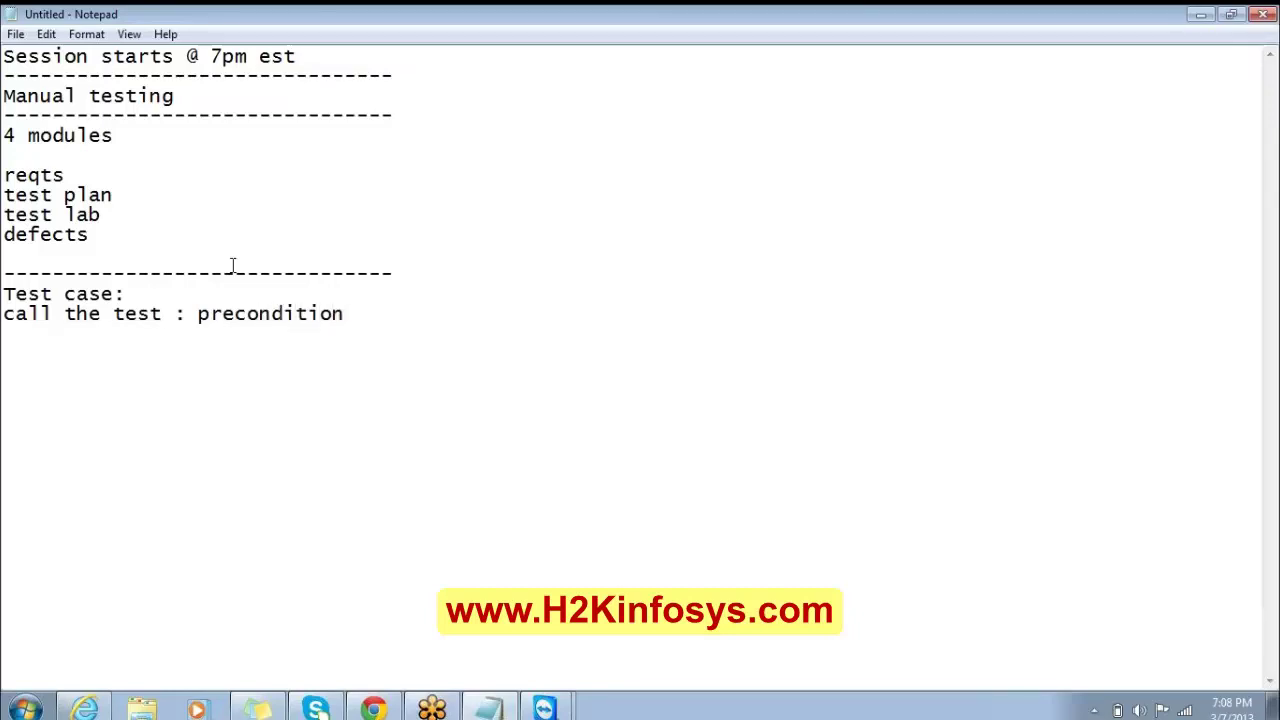
- Add the line "parameter: test data" below the call the test line
type("parat")
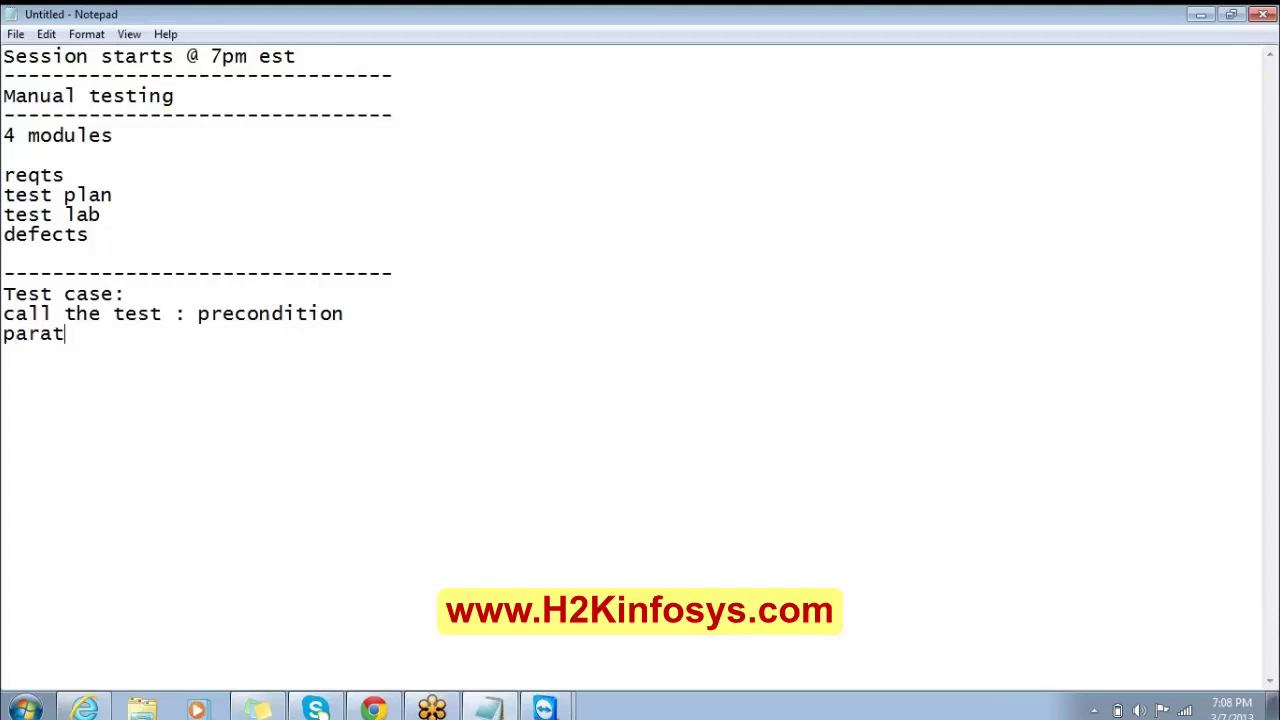
type("men")
key("BackSpace")
key("BackSpace")
key("BackSpace")
key("BackSpace")
type("mete")
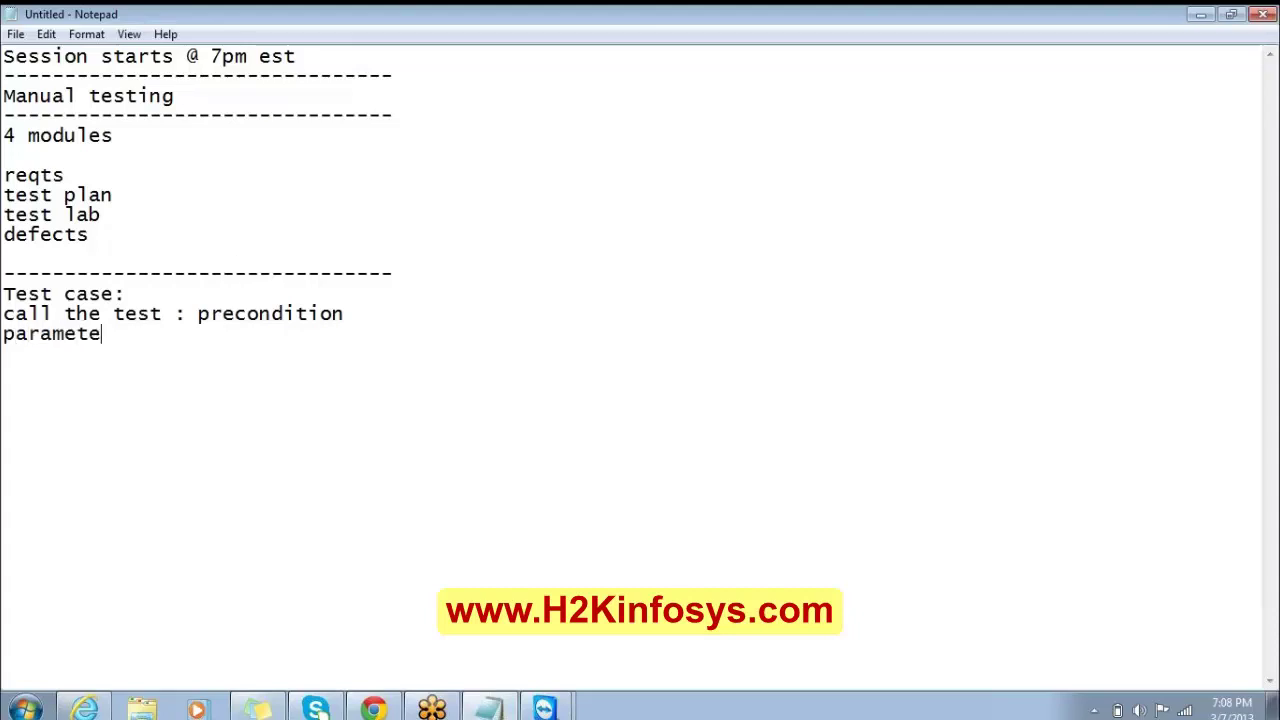
type("r: te")
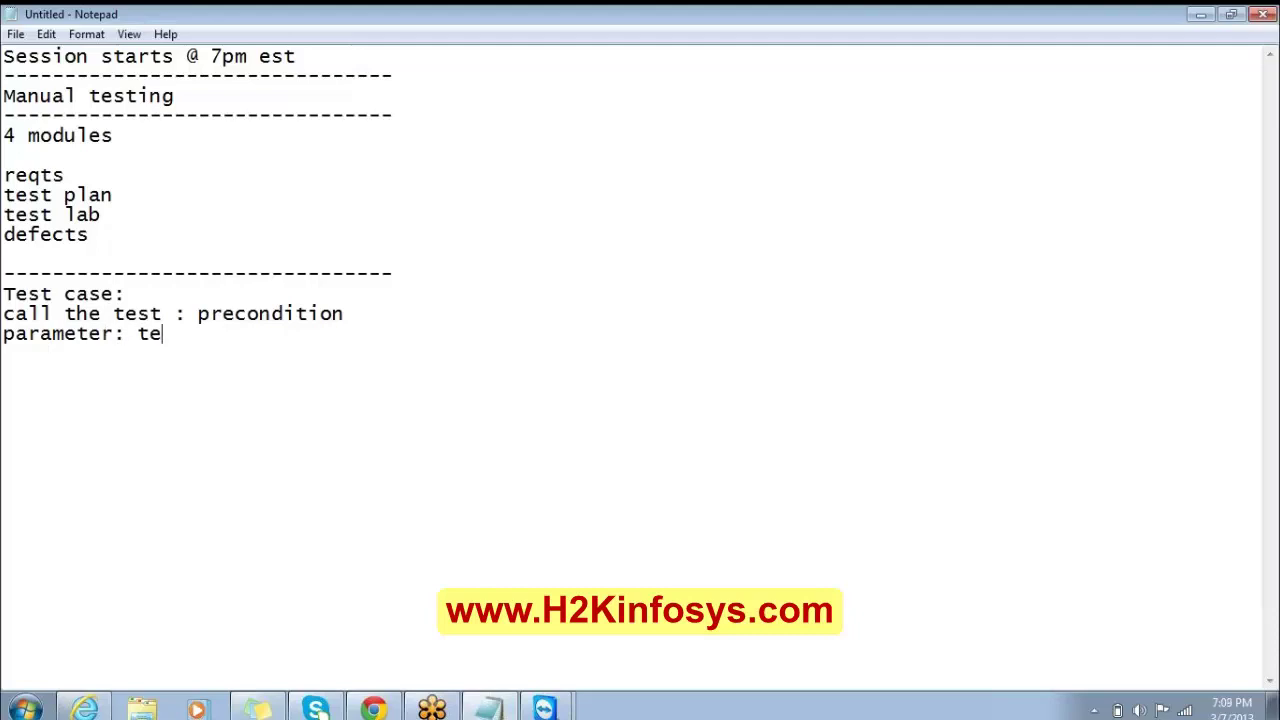
type("st data")
- Switch to Quality Center in the TeamViewer session and view the full design steps of the OUrServices Rates International and OurServices tests
left_click(543, 708)
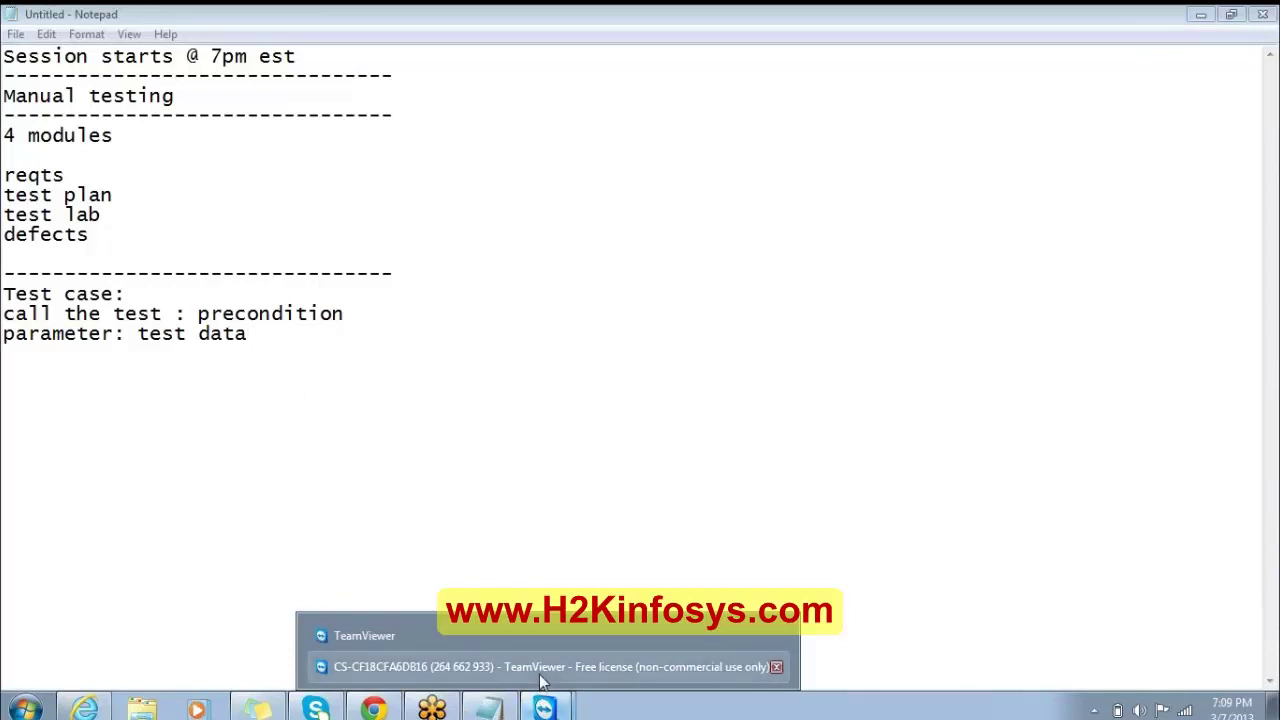
left_click(540, 663)
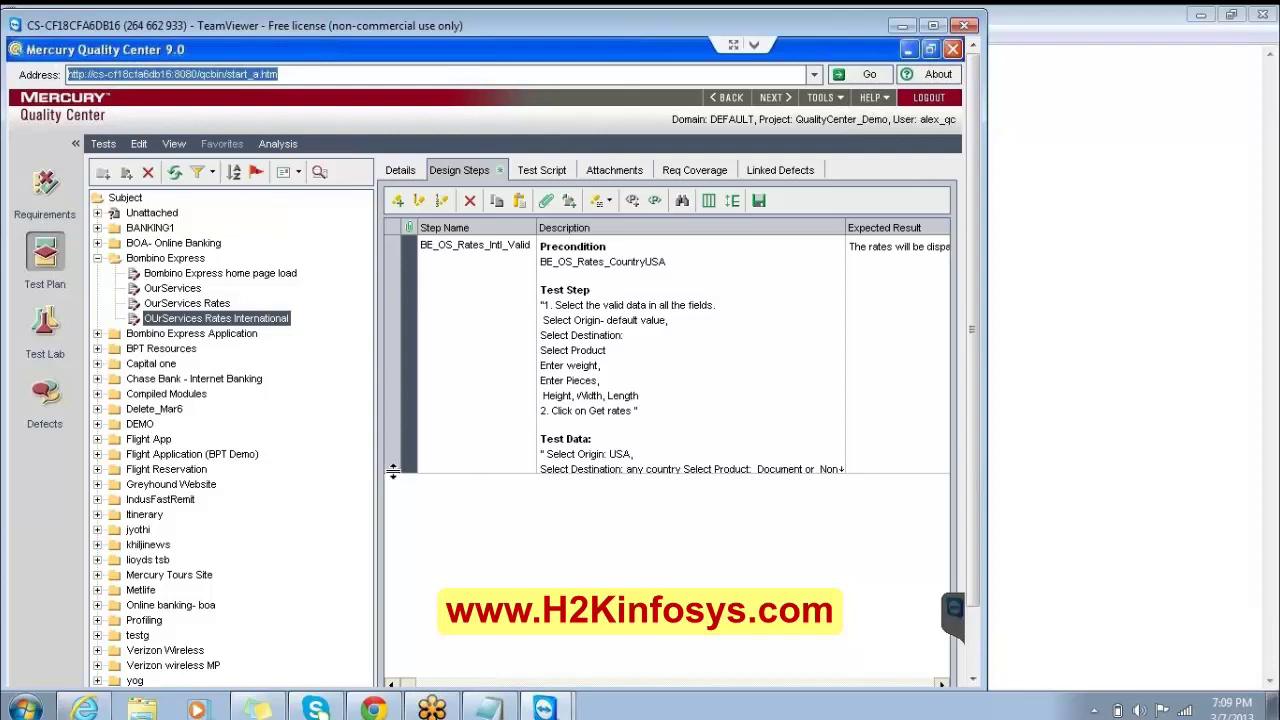
left_click_drag(405, 477, 414, 602)
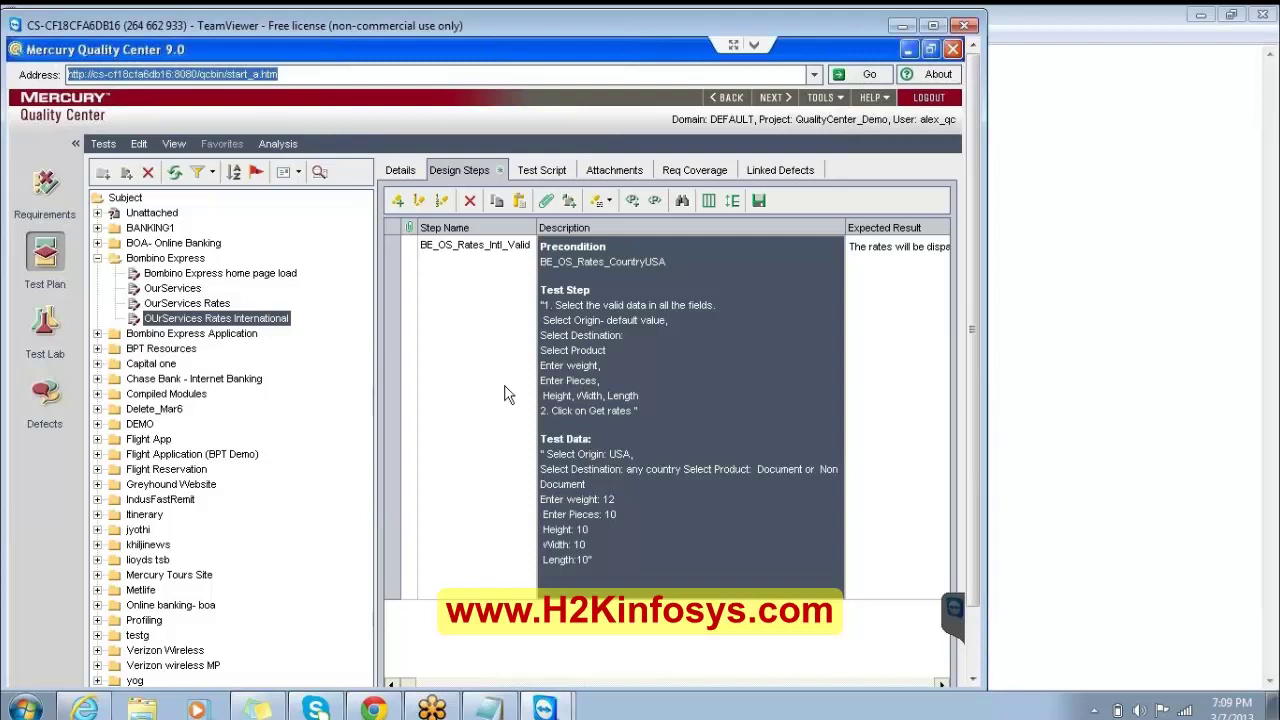
left_click(182, 289)
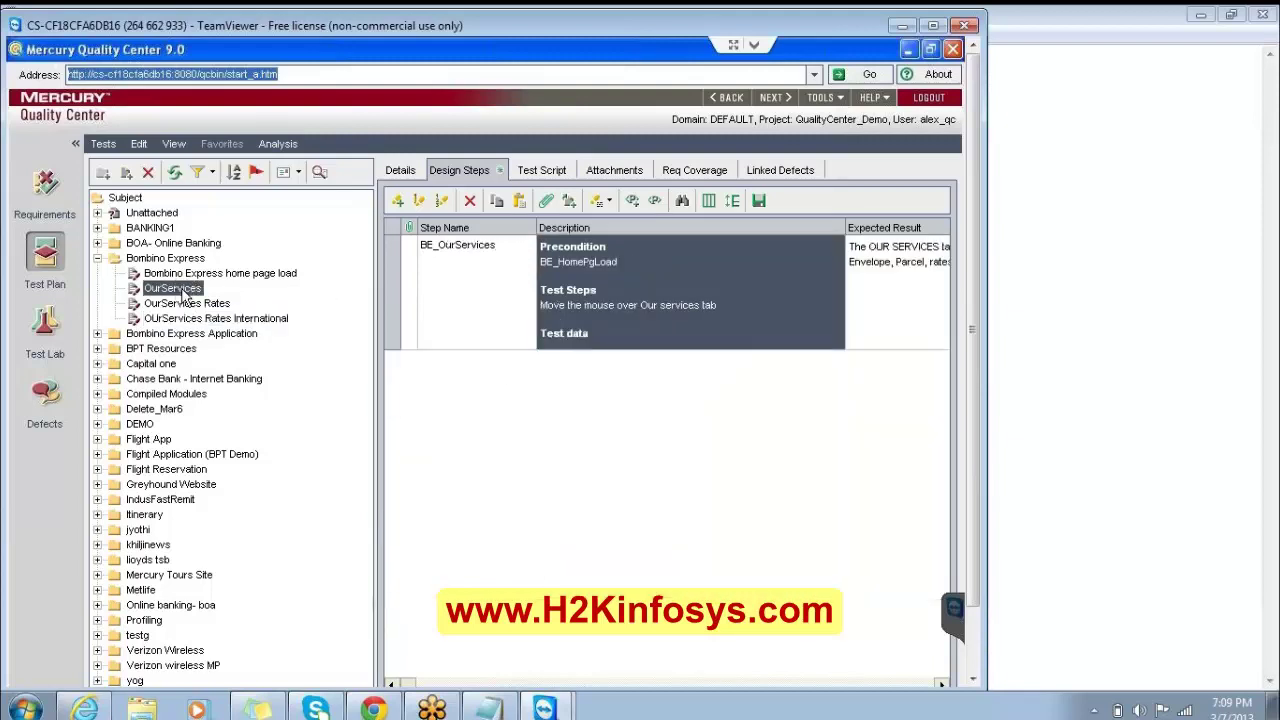
- In the Bombino Express home page load test, remove the web address after "URL:" in the BE_HomePgLoad test data
left_click(182, 273)
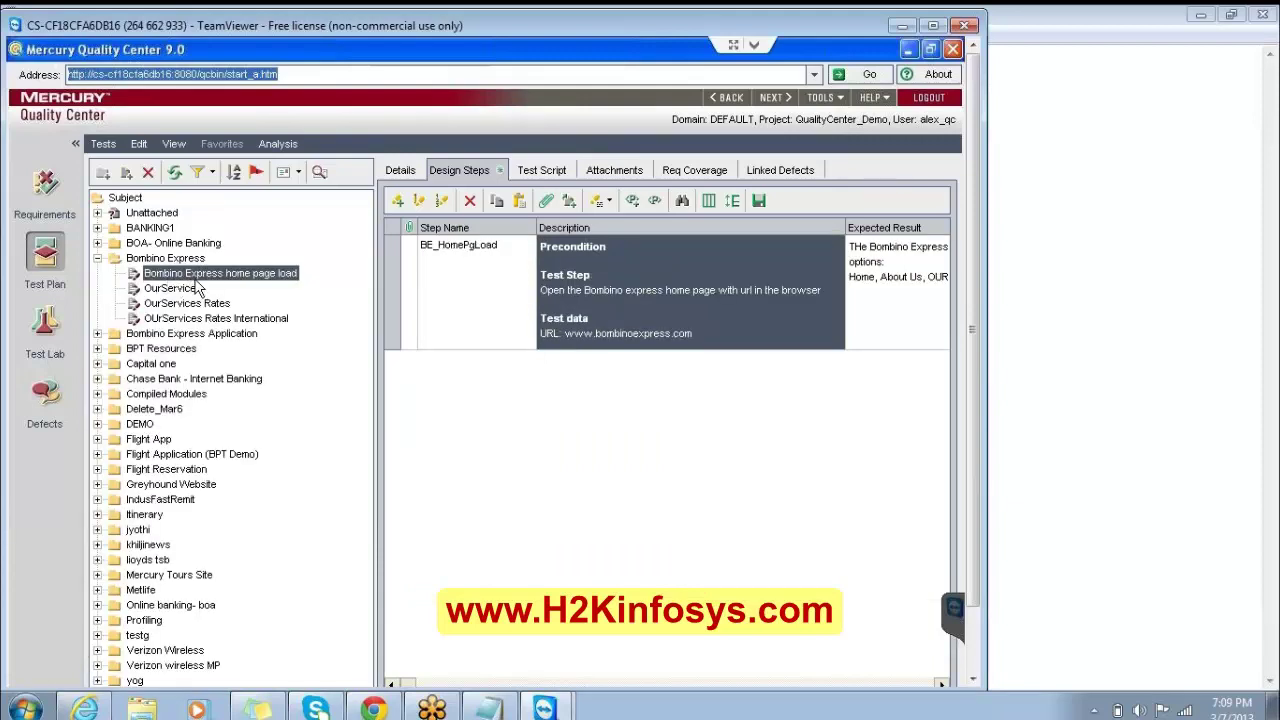
left_click(553, 270)
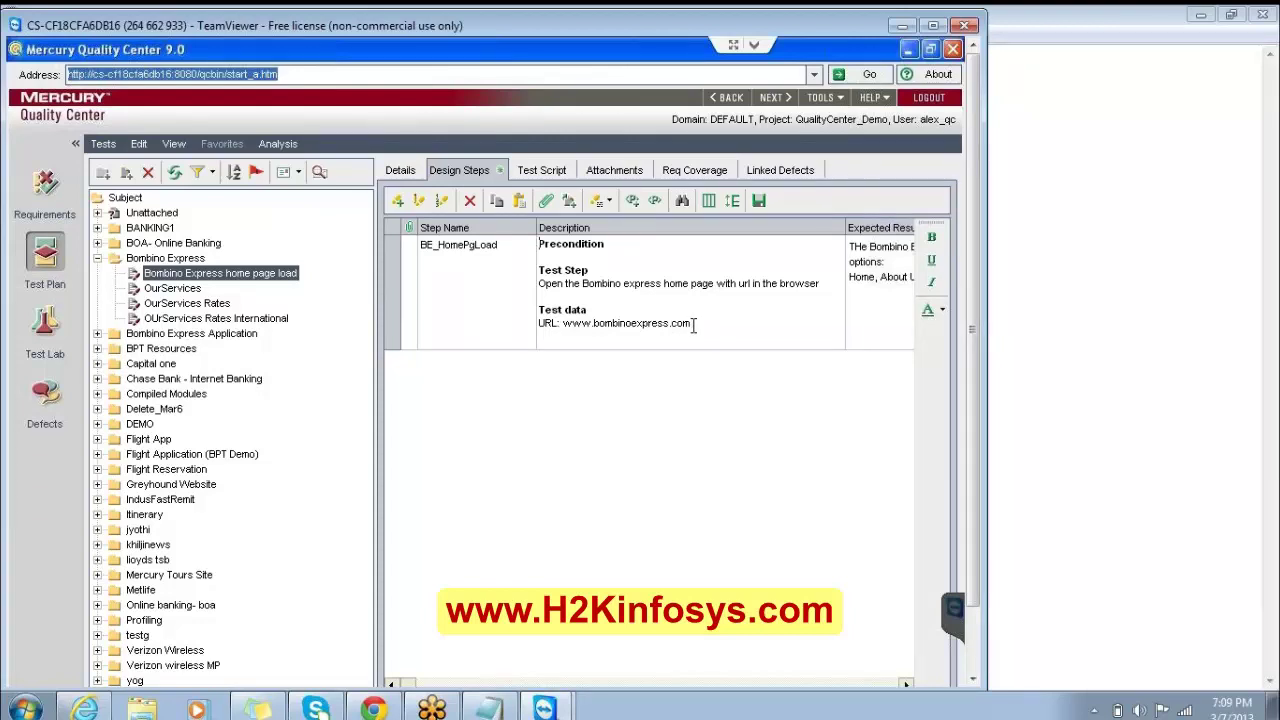
key("BackSpace")
key("BackSpace")
key("BackSpace")
key("BackSpace")
key("BackSpace")
key("BackSpace")
key("BackSpace")
key("BackSpace")
key("BackSpace")
key("BackSpace")
key("BackSpace")
key("BackSpace")
key("BackSpace")
key("BackSpace")
key("BackSpace")
key("BackSpace")
key("BackSpace")
key("BackSpace")
key("BackSpace")
key("BackSpace")
key("BackSpace")
key("BackSpace")
key("BackSpace")
- Insert a parameter named URL after "URL:" in the BE_HomePgLoad test data
left_click(636, 201)
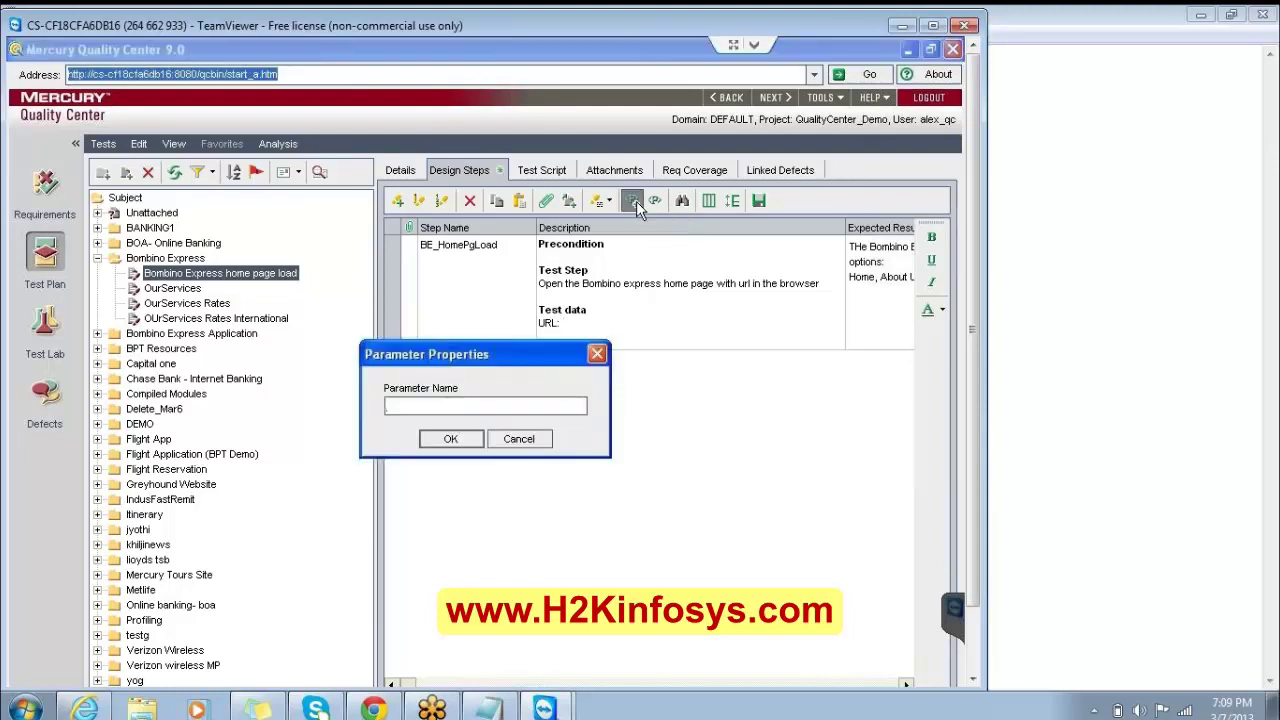
type("URL")
left_click(447, 440)
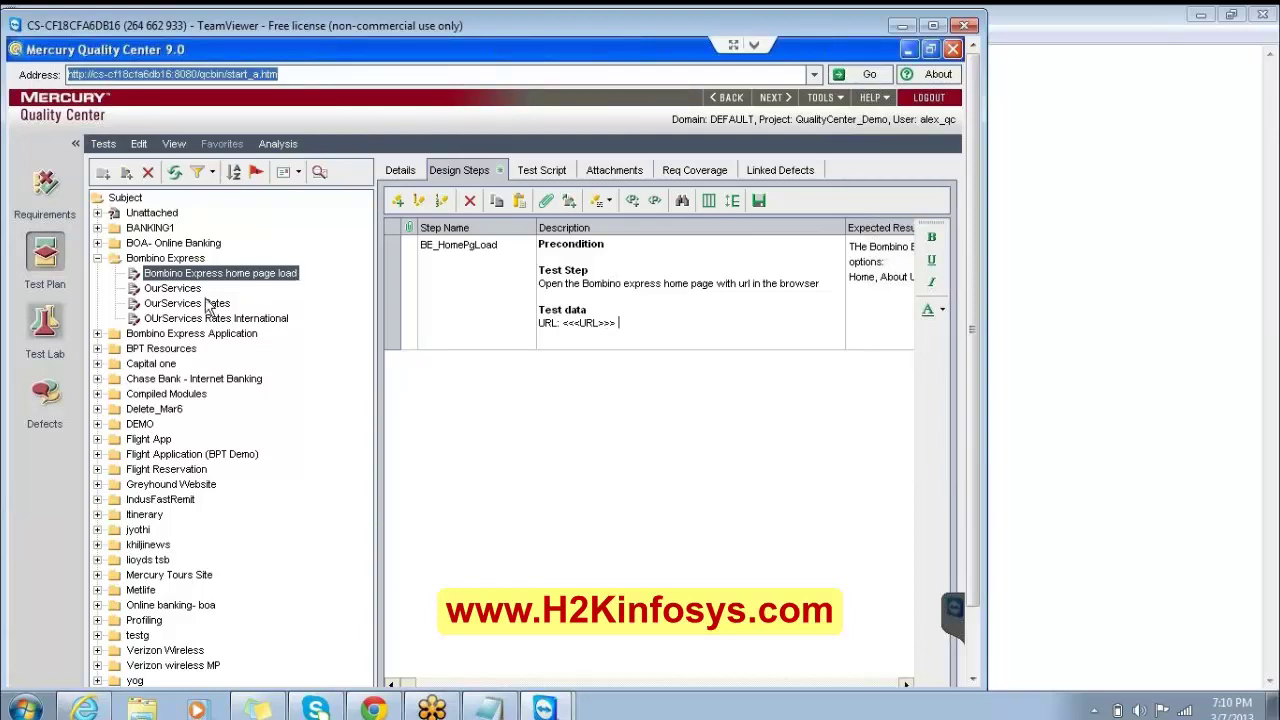
- In the OurServices test, add a call to the Bombino Express home page load test, including non-template tests in the selection list
left_click(172, 288)
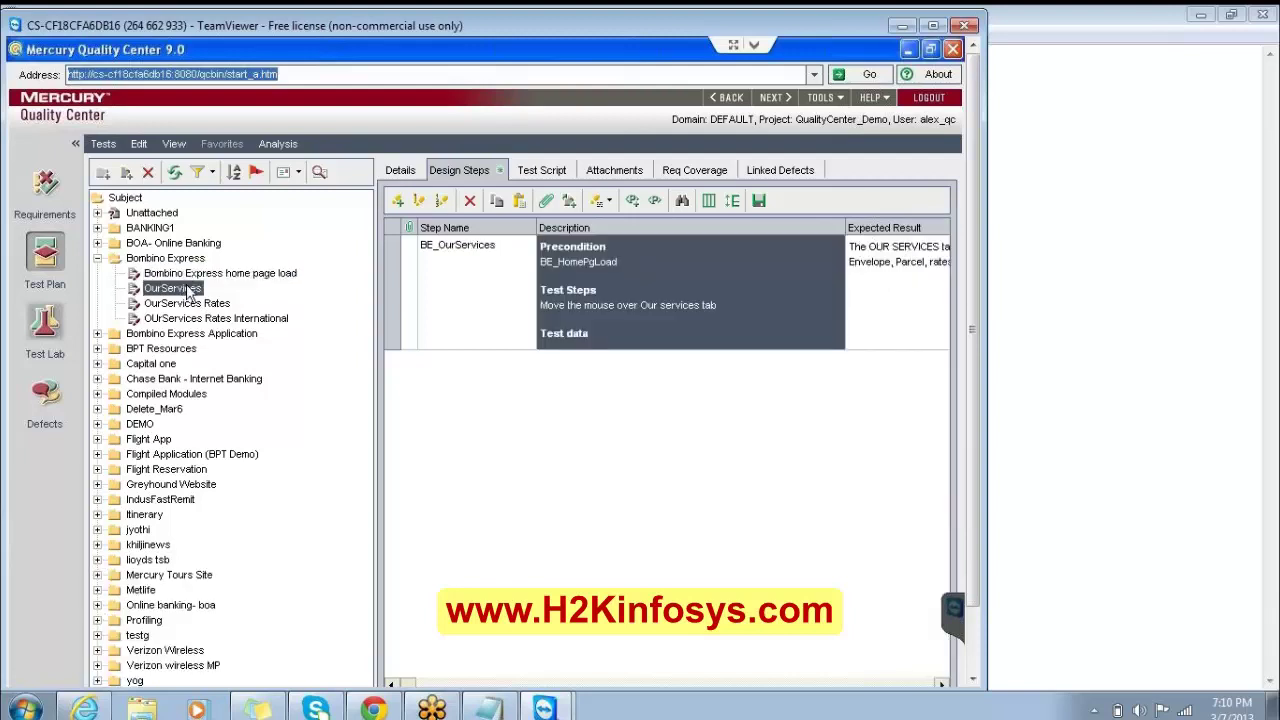
left_click(574, 278)
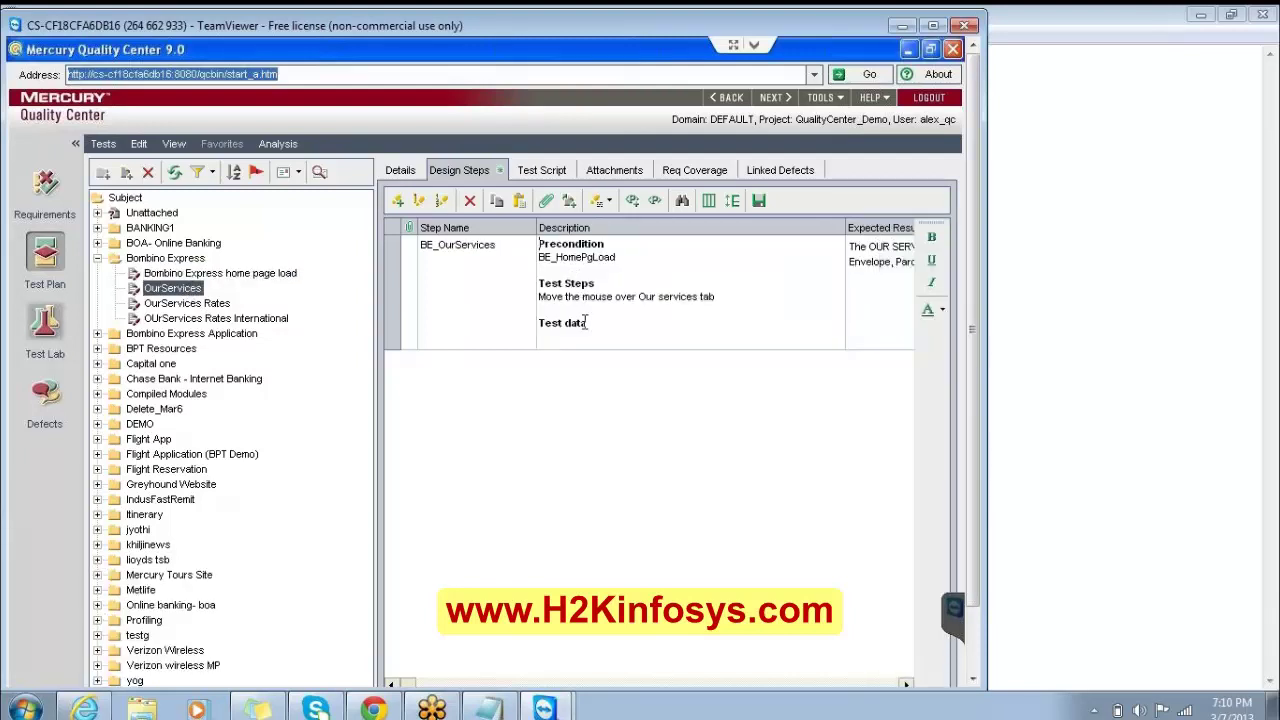
left_click(617, 257)
key("Return")
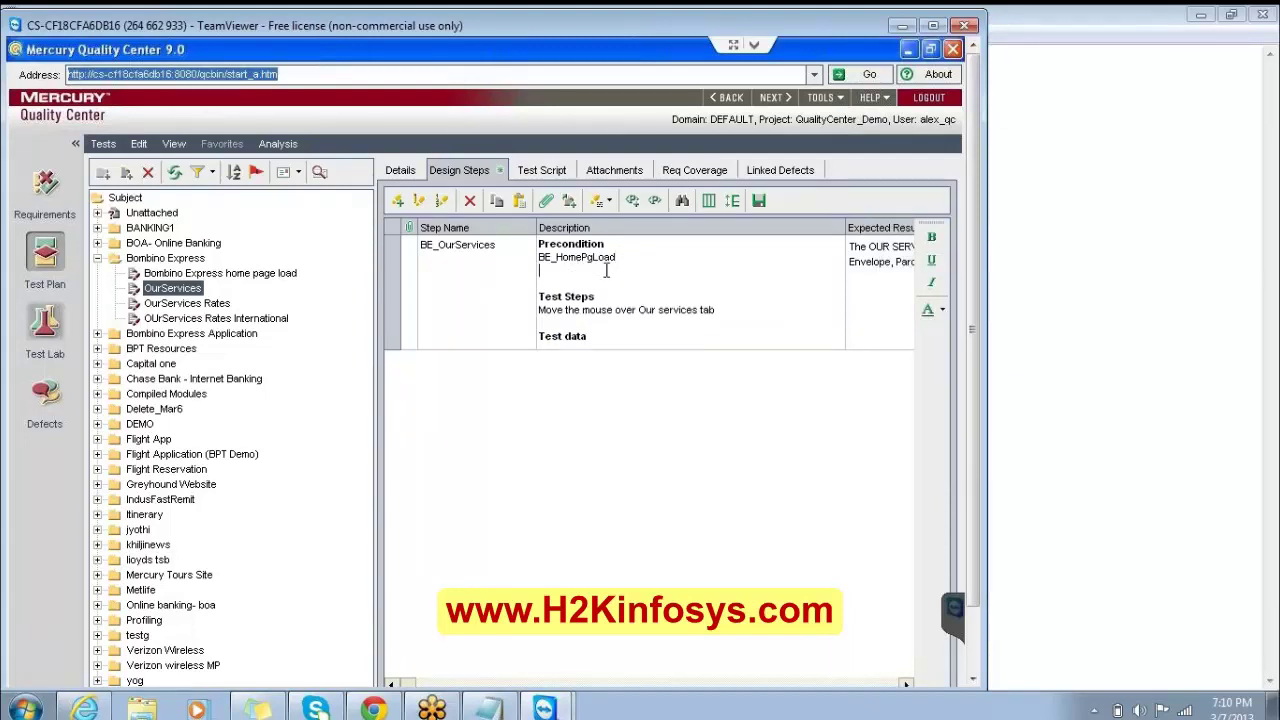
left_click(570, 204)
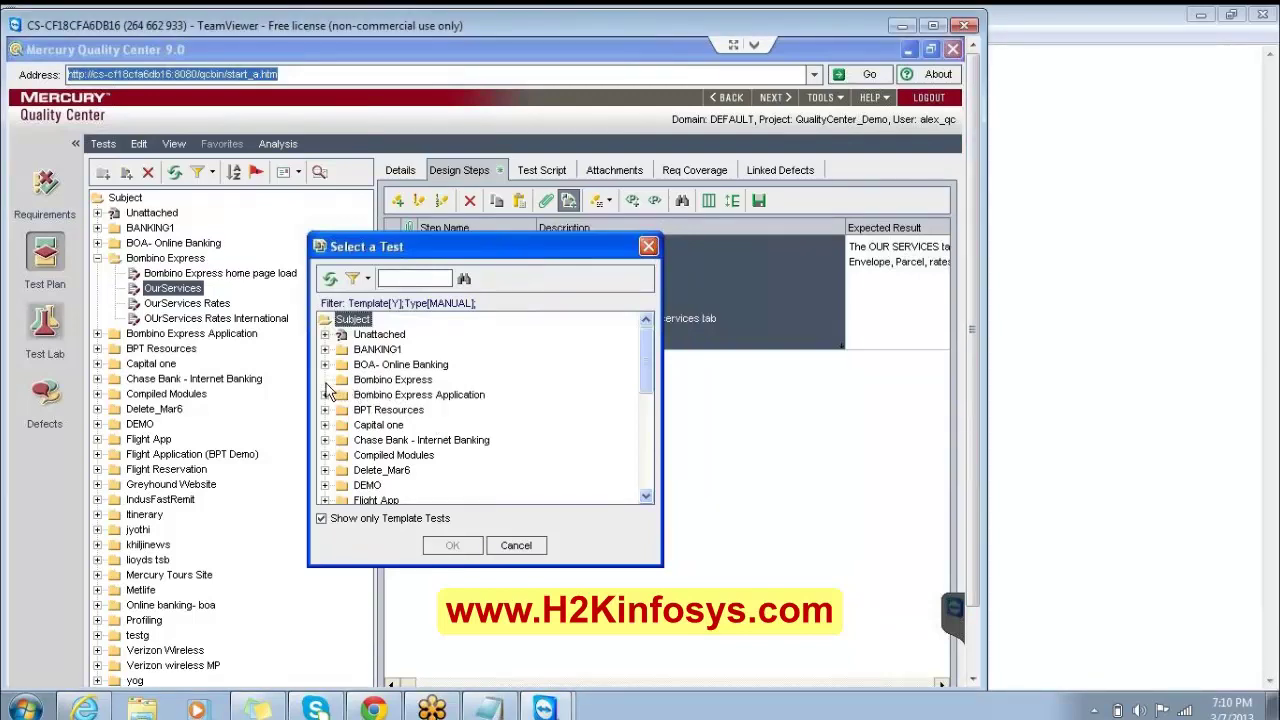
left_click(322, 519)
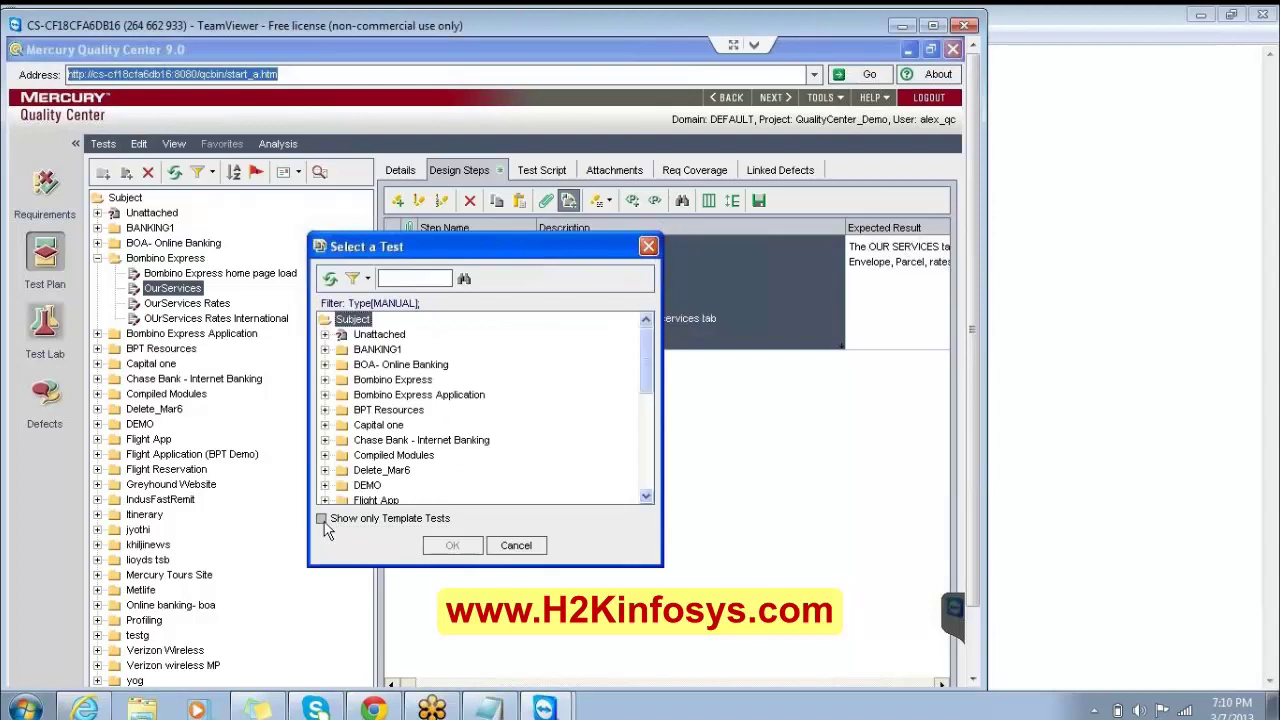
left_click(325, 380)
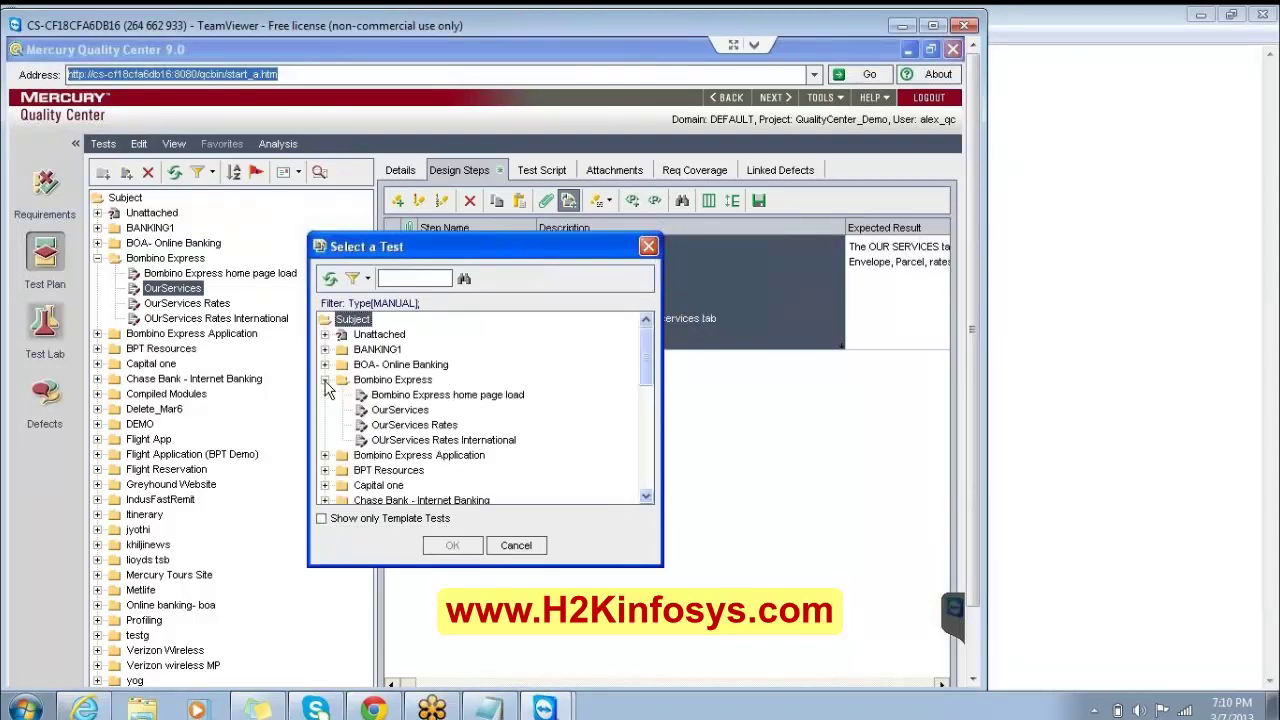
left_click(383, 398)
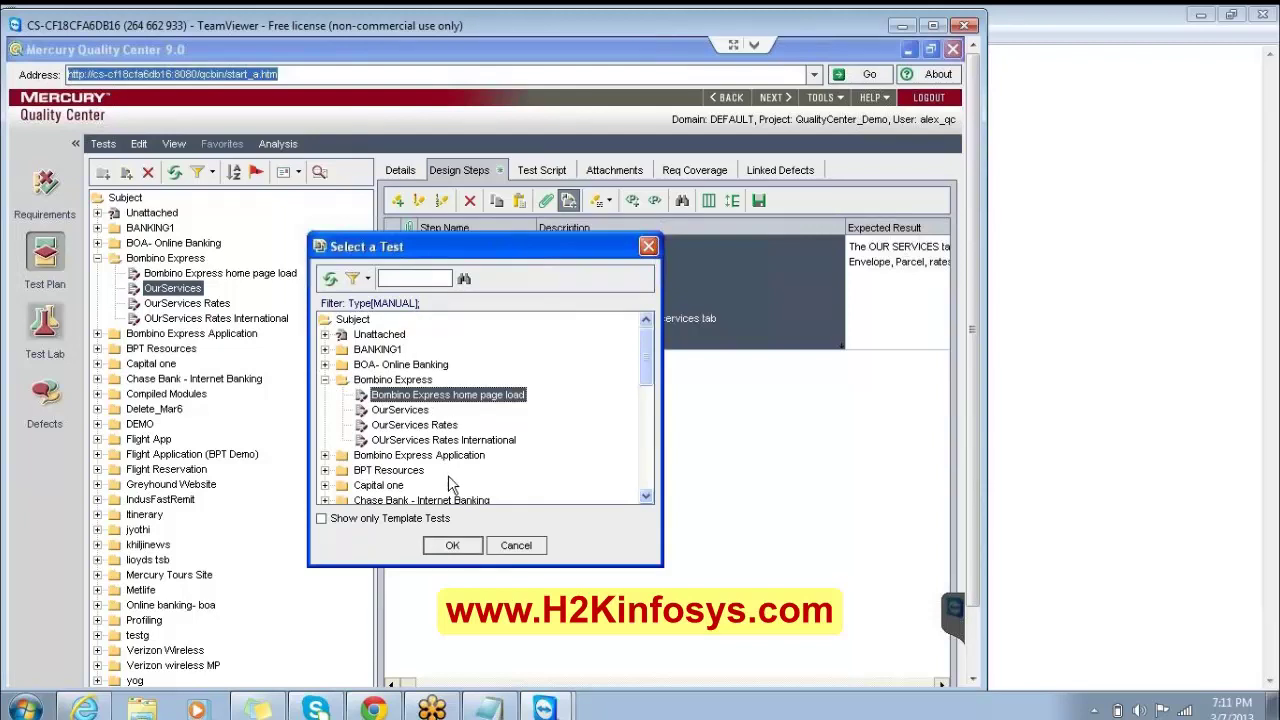
left_click(453, 546)
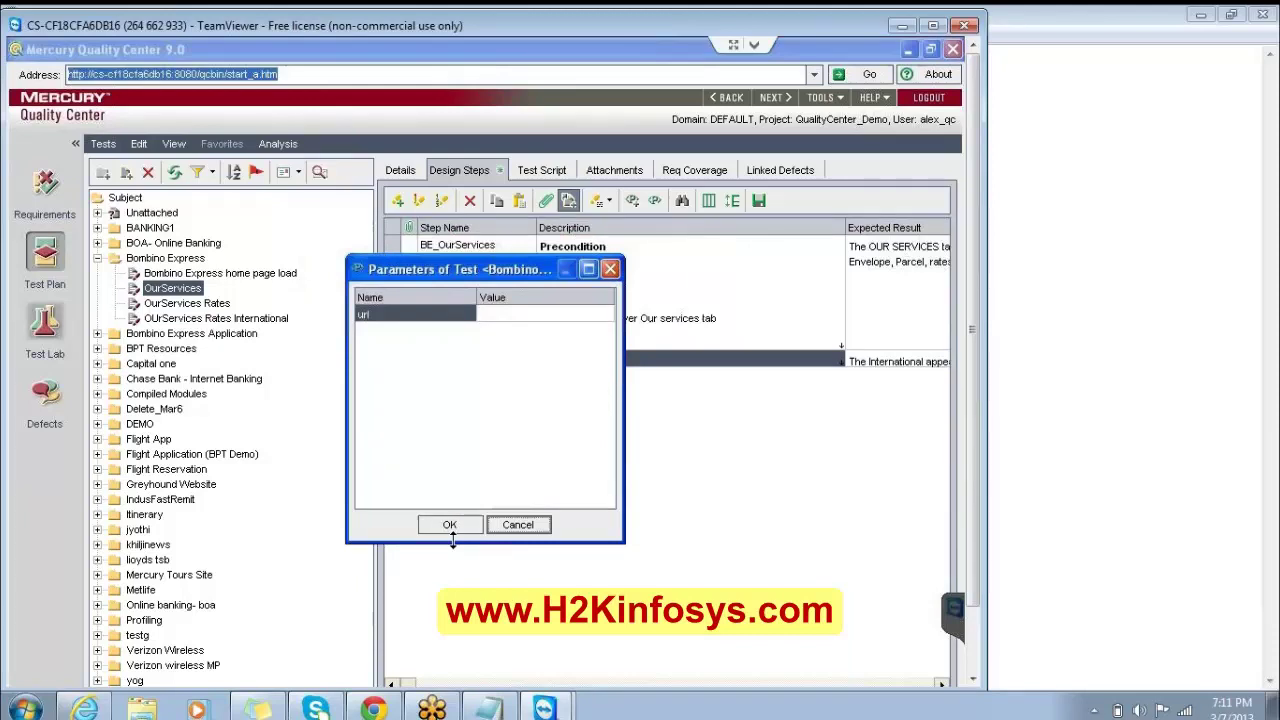
left_click(505, 314)
left_click(505, 313)
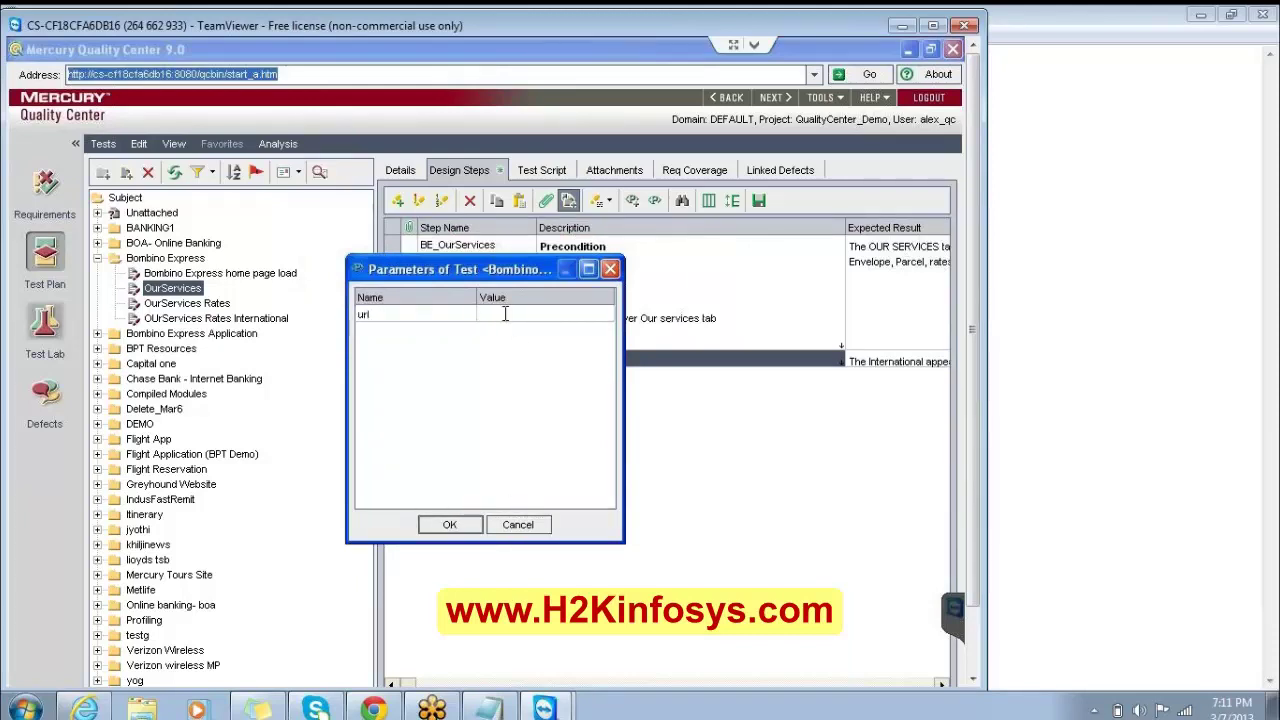
type("www.")
type("bomb")
type("inoexp")
type(".xom")
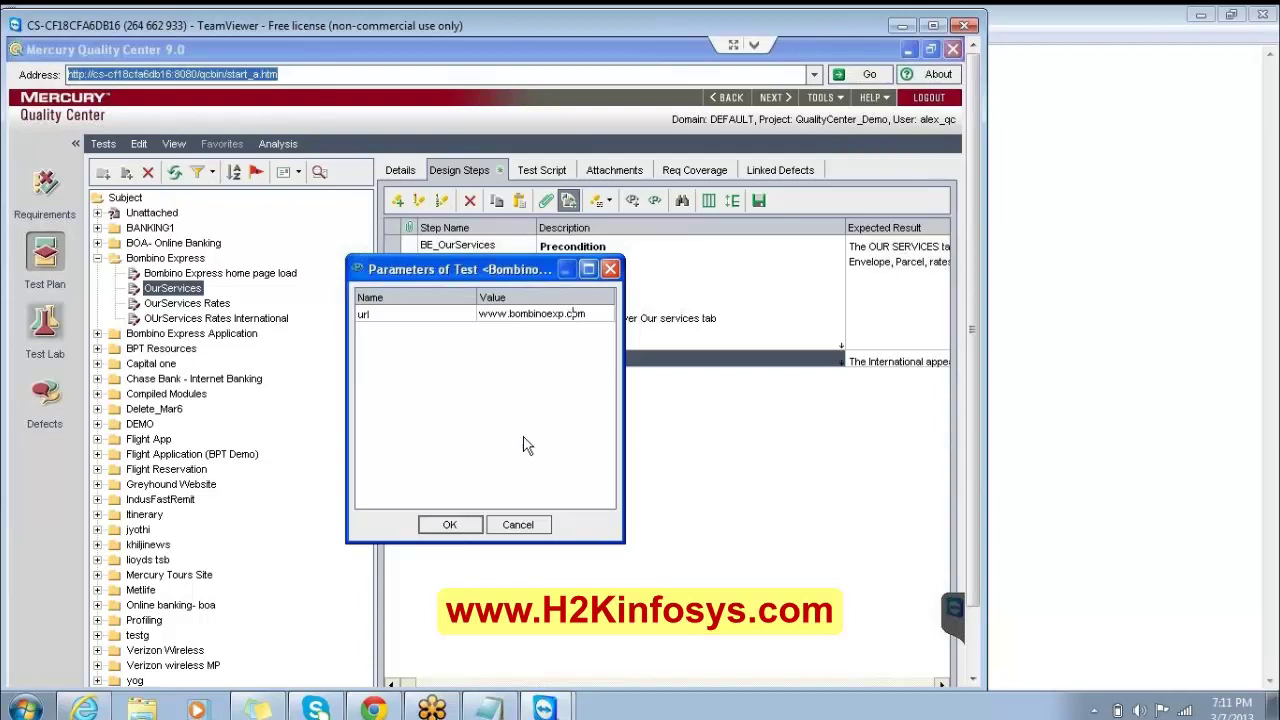
left_click(467, 520)
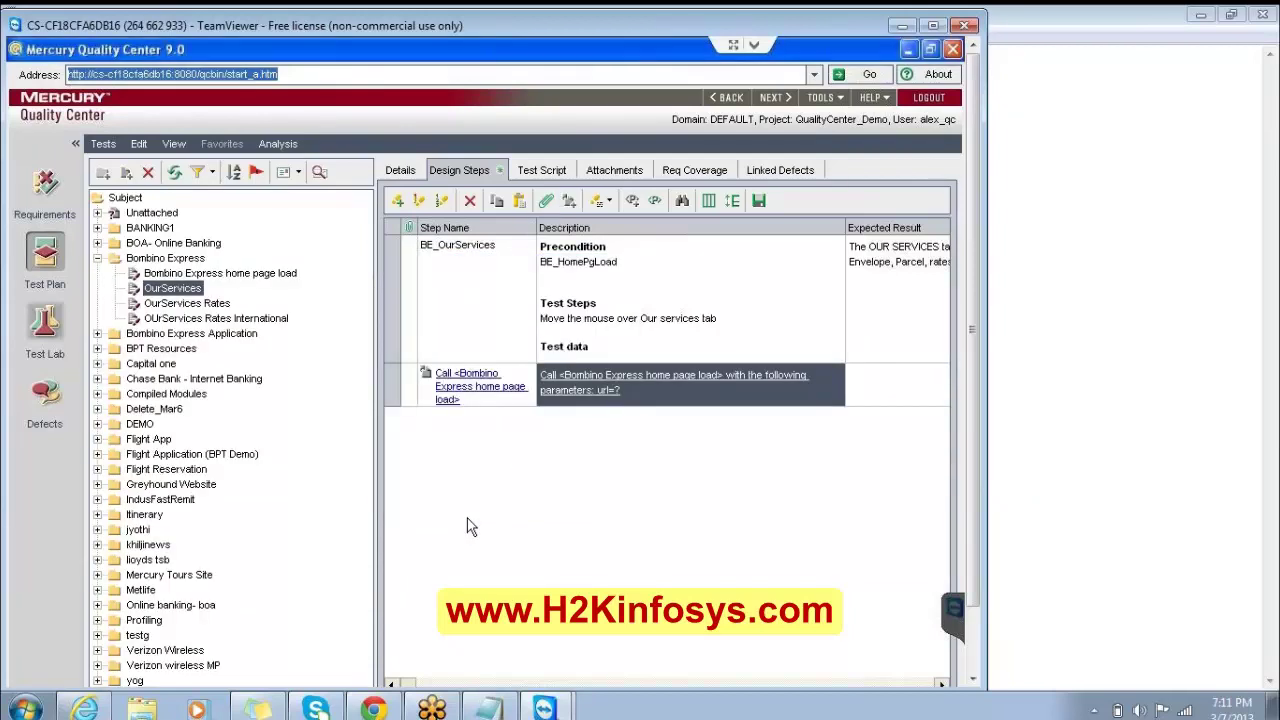
left_click(386, 388)
left_click_drag(388, 287, 393, 235)
- Delete the Precondition heading, its BE_HomePgLoad entry and the Test data heading from the BE_OurServices description
left_click(580, 303)
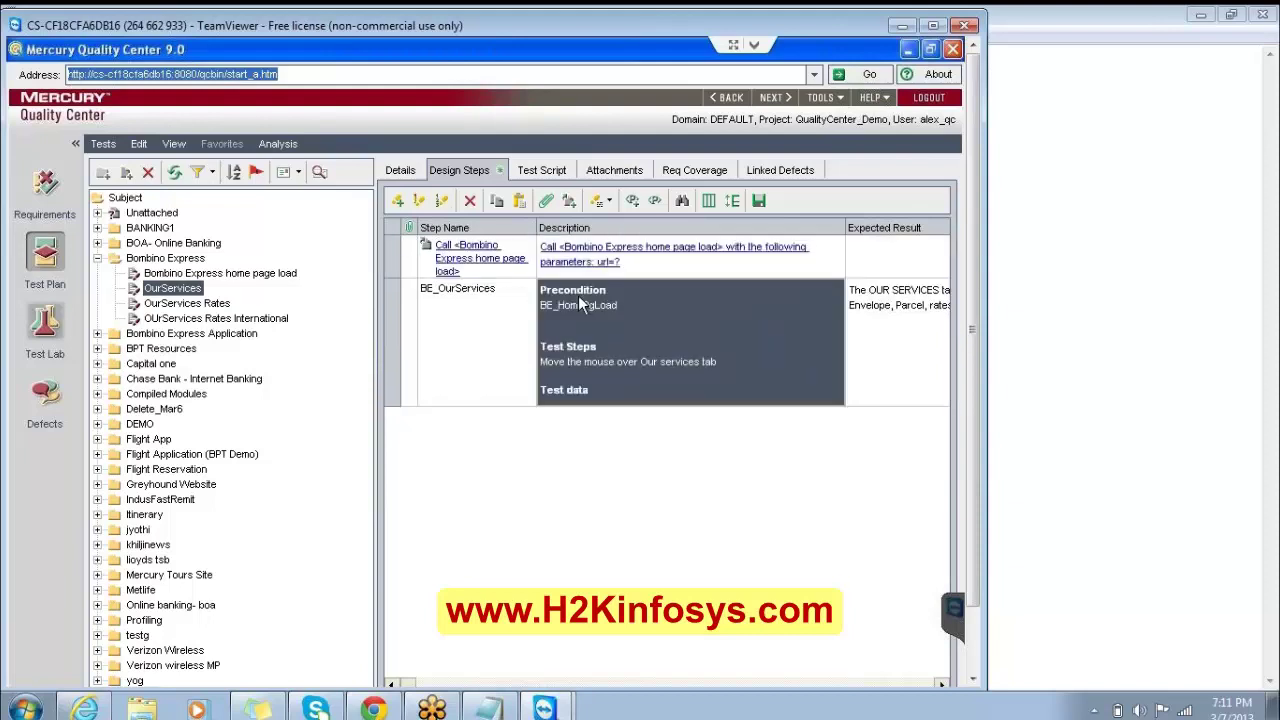
left_click(578, 306)
left_click_drag(617, 302, 537, 287)
key("Delete")
key("Delete")
key("Delete")
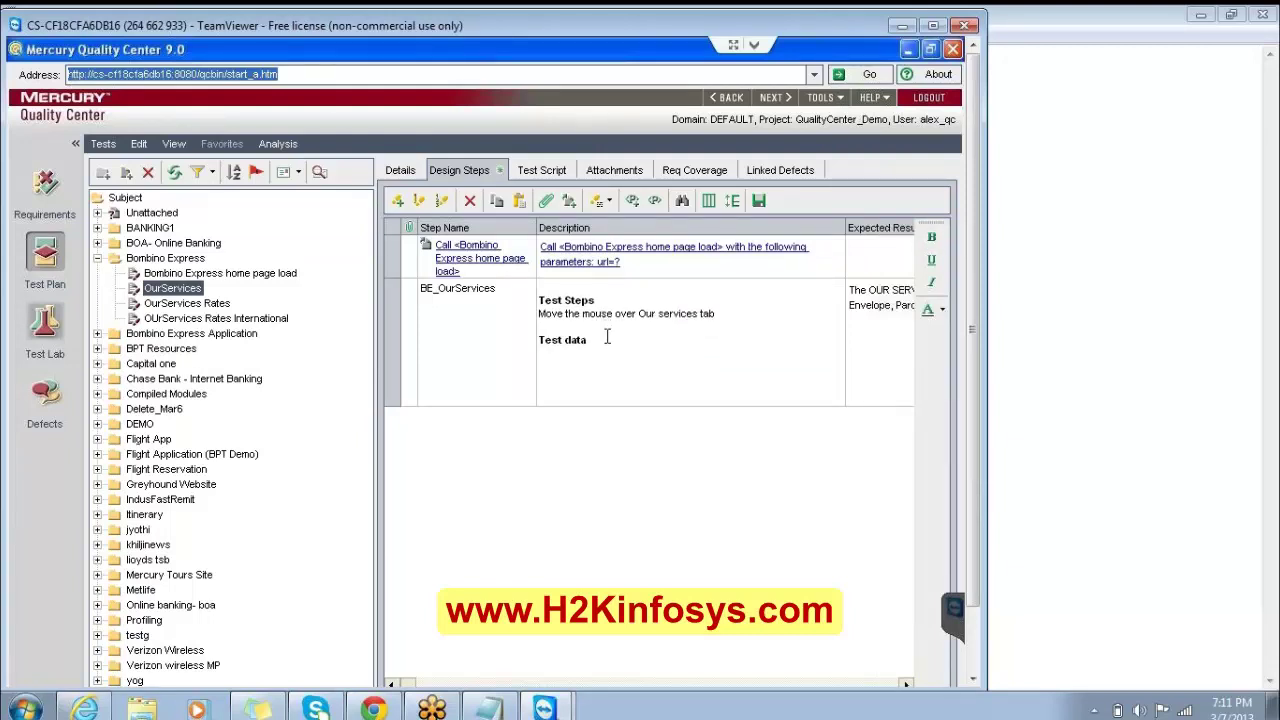
left_click_drag(608, 340, 531, 341)
key("Delete")
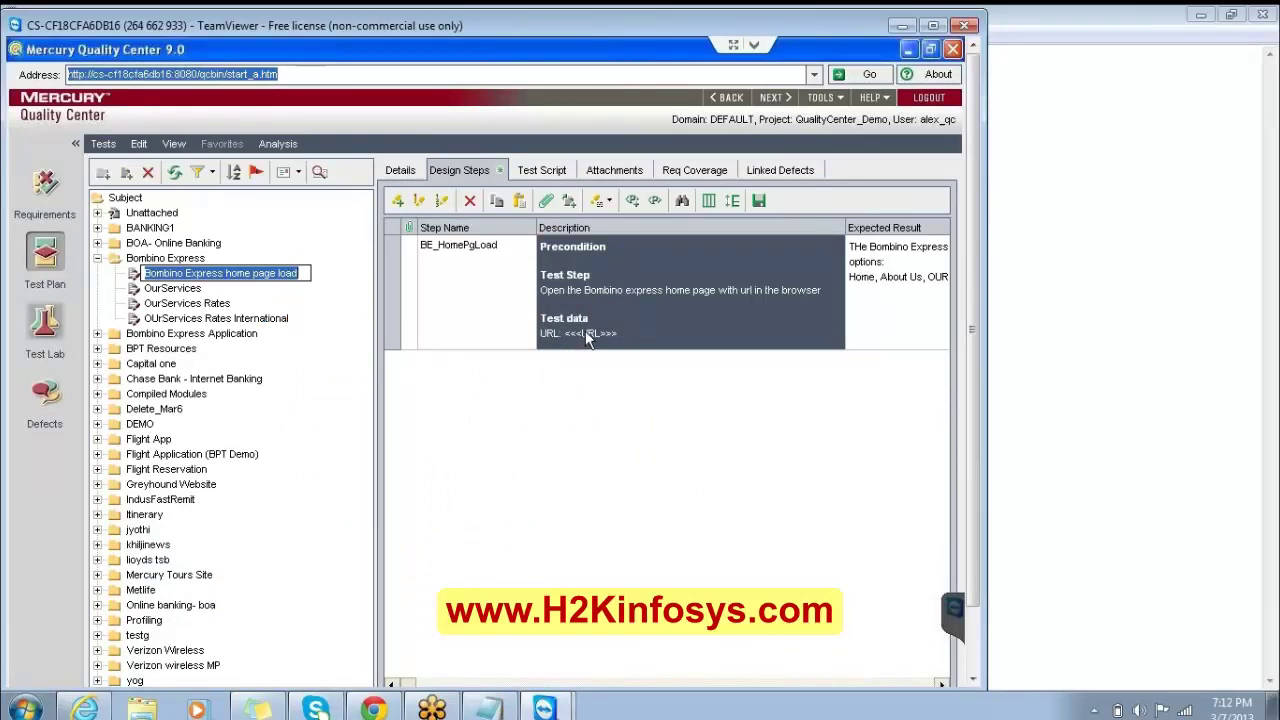
- In the OurServices Rates test, add a call to the OurServices test and move the call step above BE_OS_Rates
key("Return")
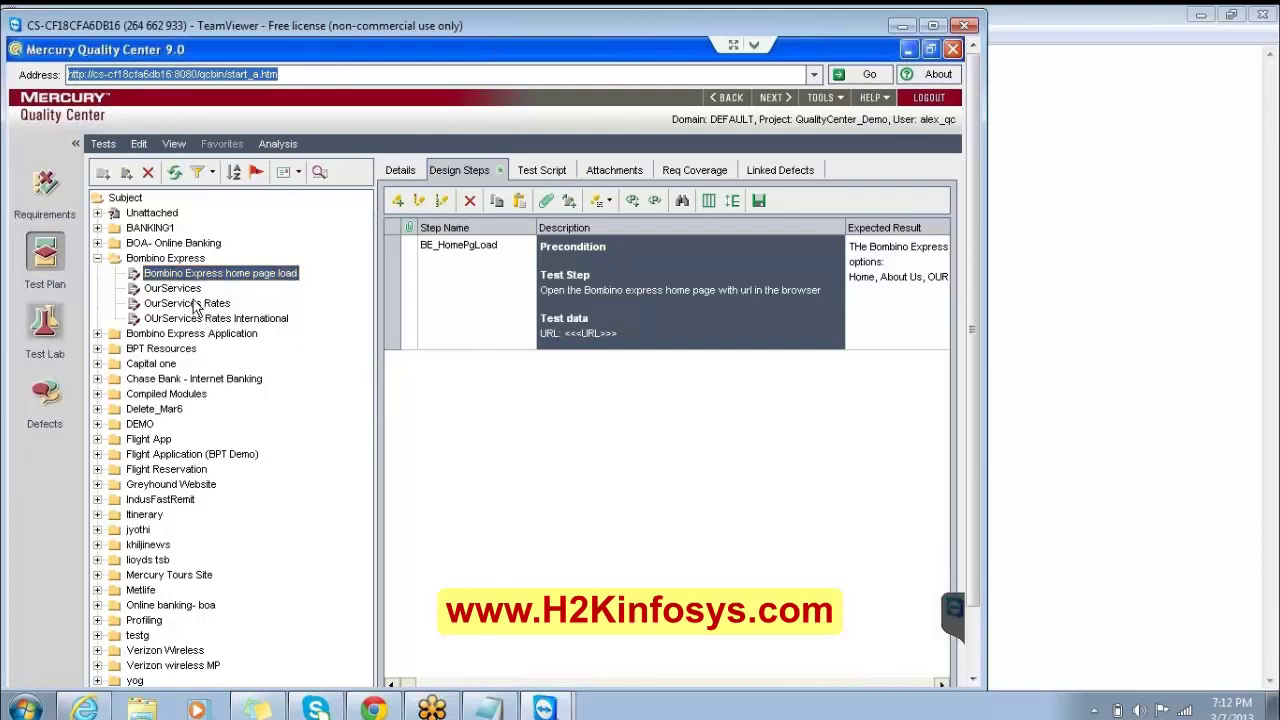
left_click(190, 303)
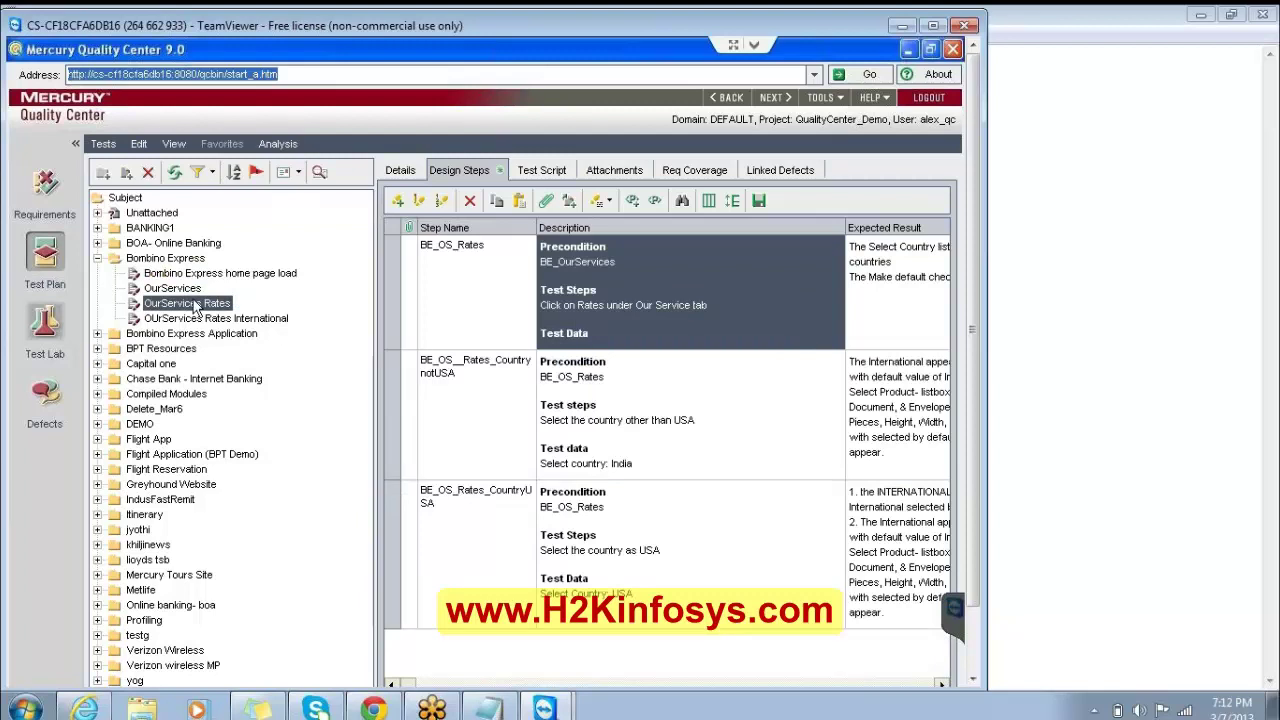
left_click(576, 278)
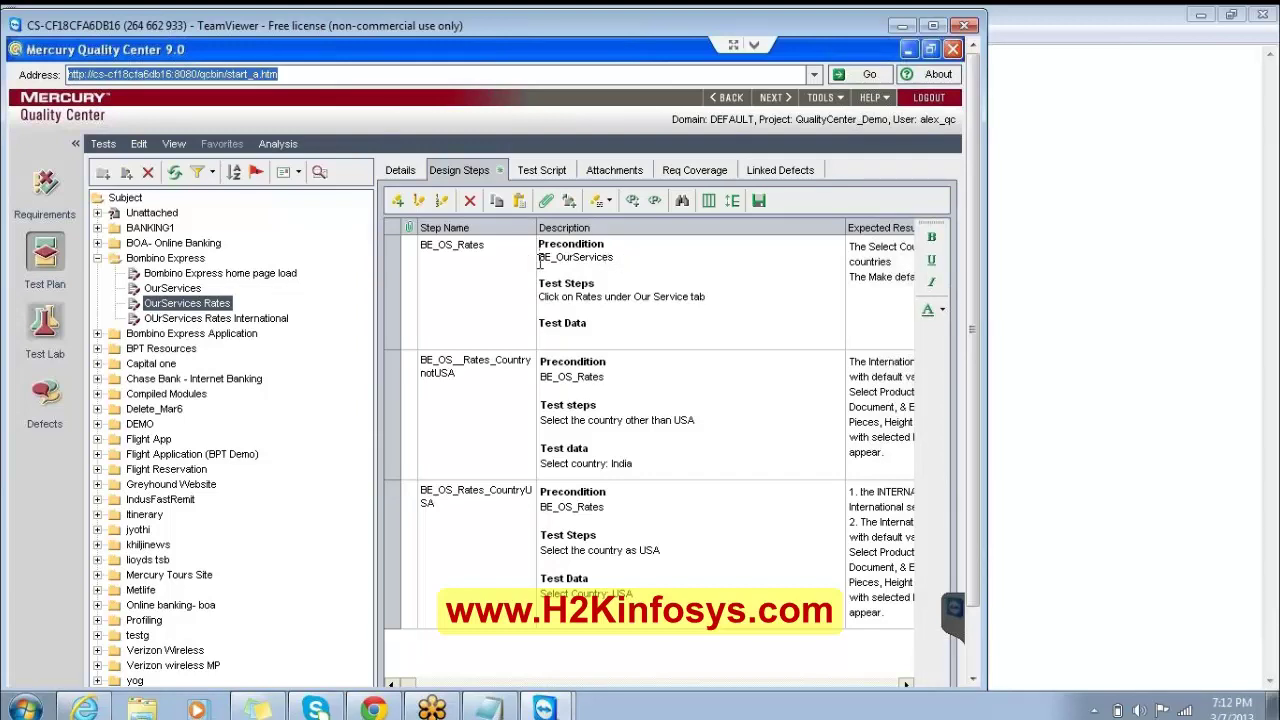
left_click(386, 270)
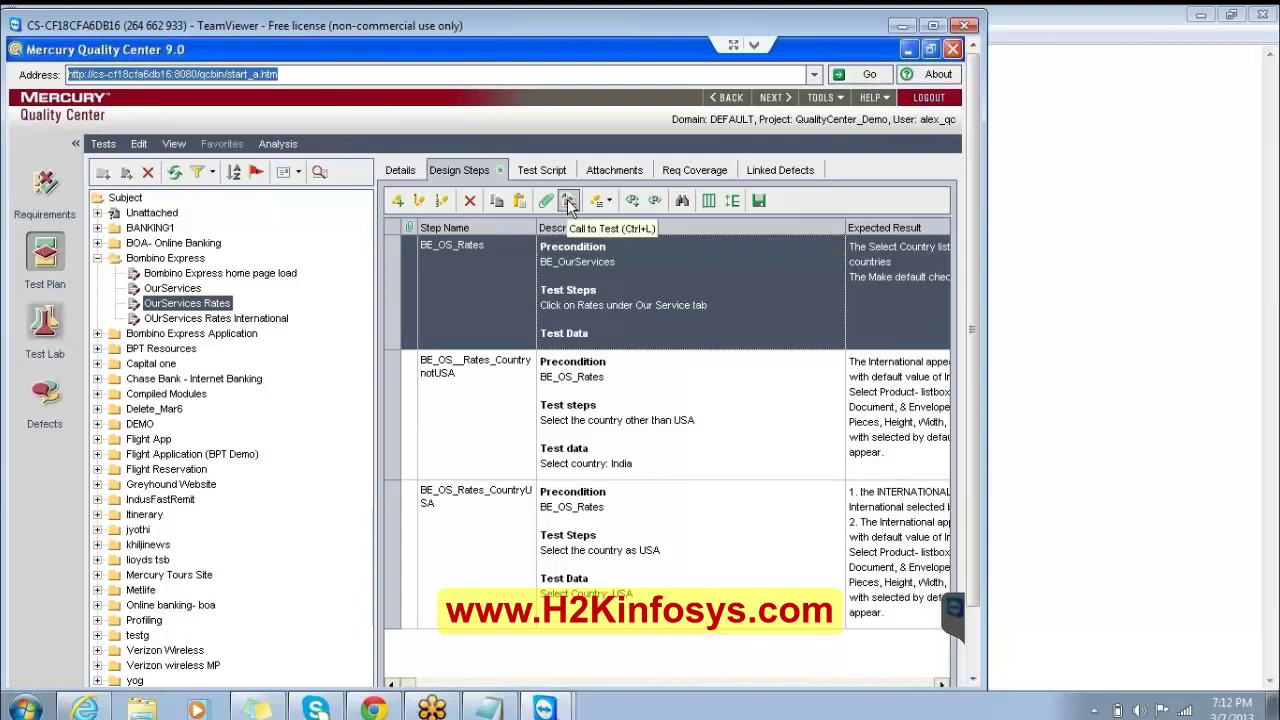
left_click(567, 201)
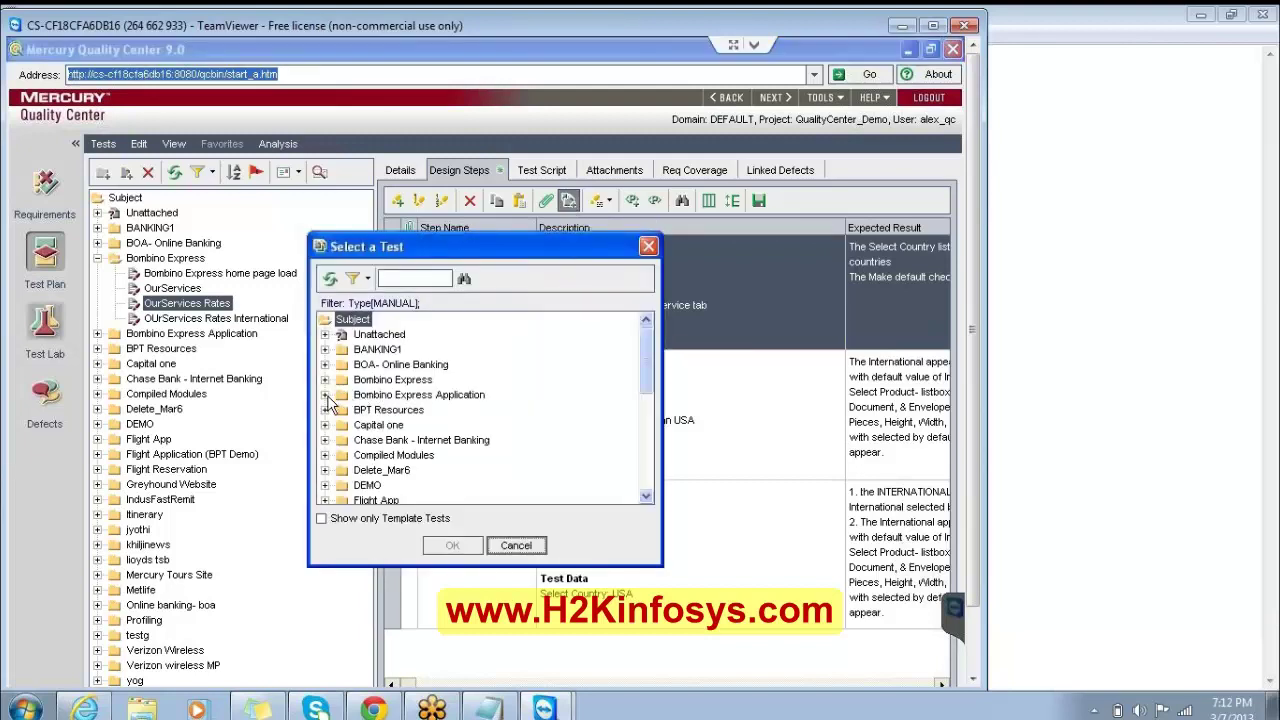
left_click(326, 381)
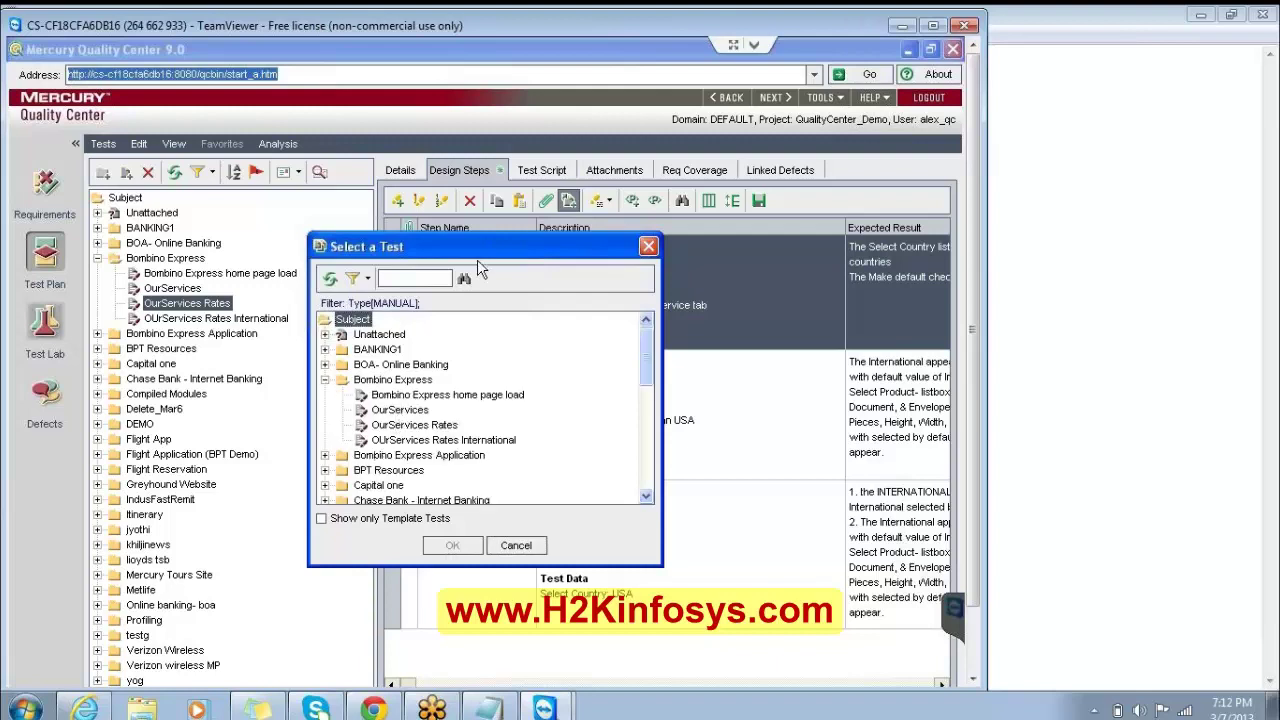
left_click_drag(477, 259, 548, 320)
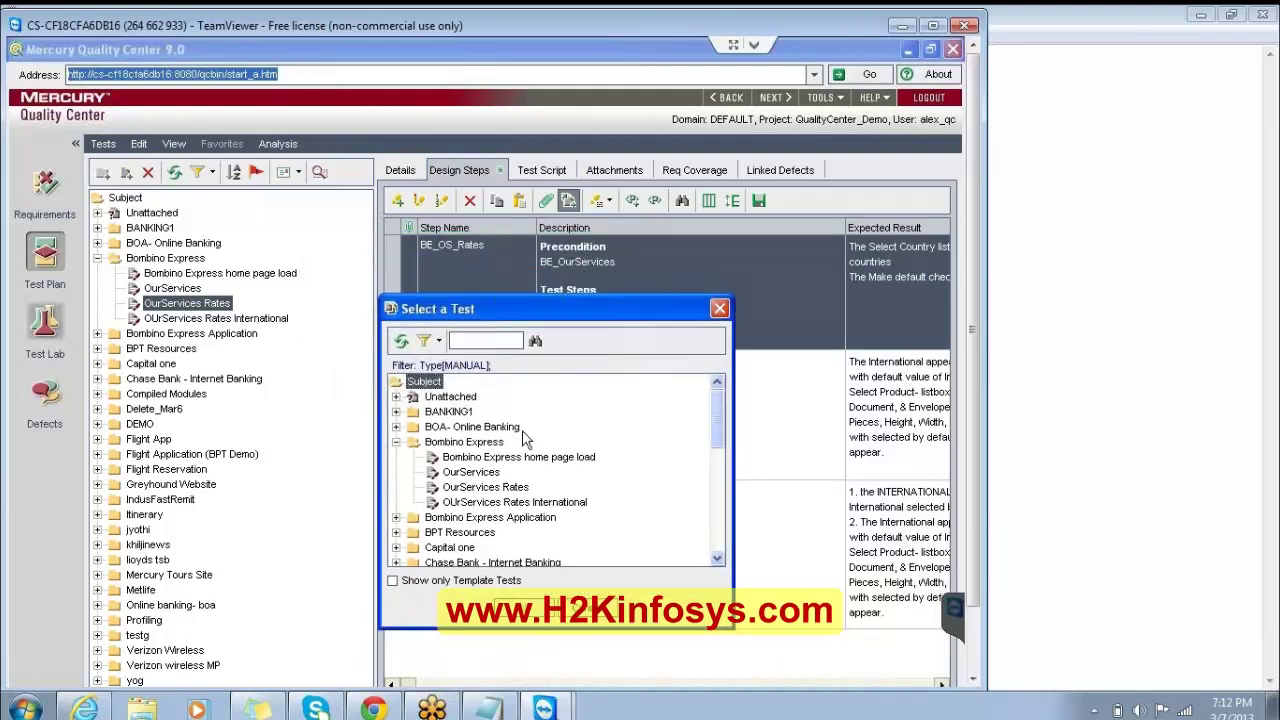
left_click(486, 472)
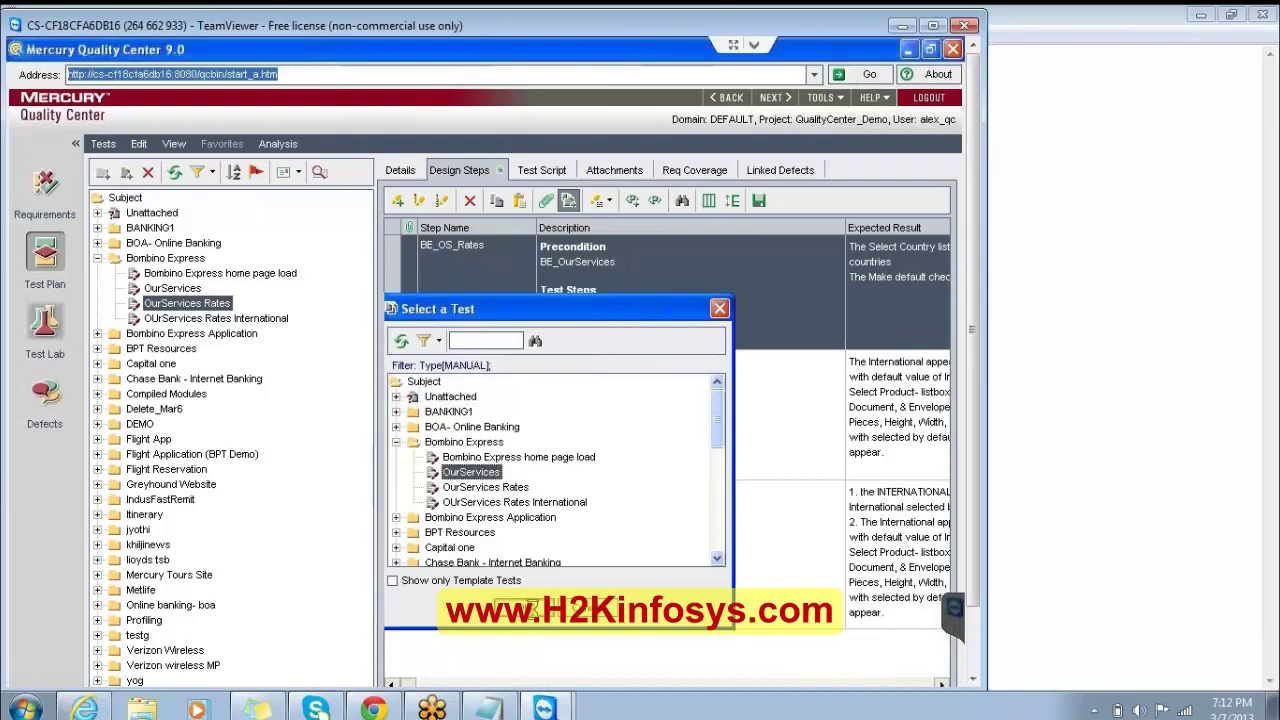
left_click(535, 618)
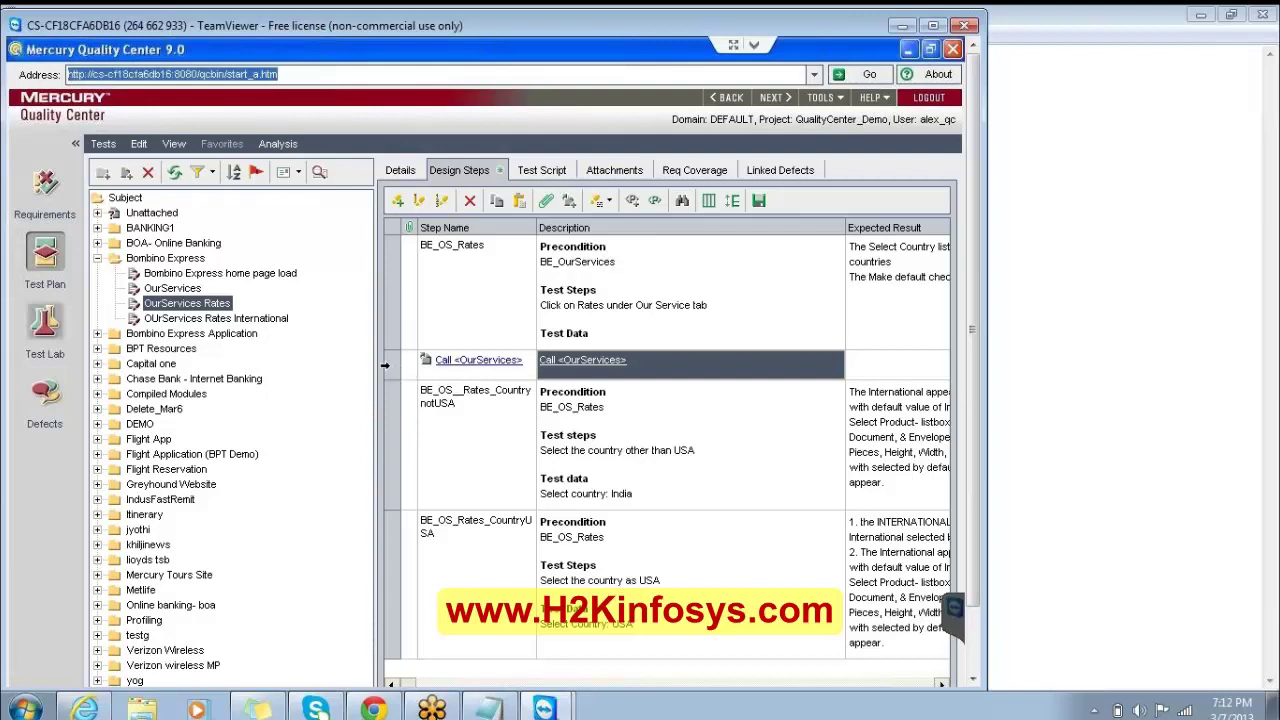
left_click_drag(386, 365, 385, 251)
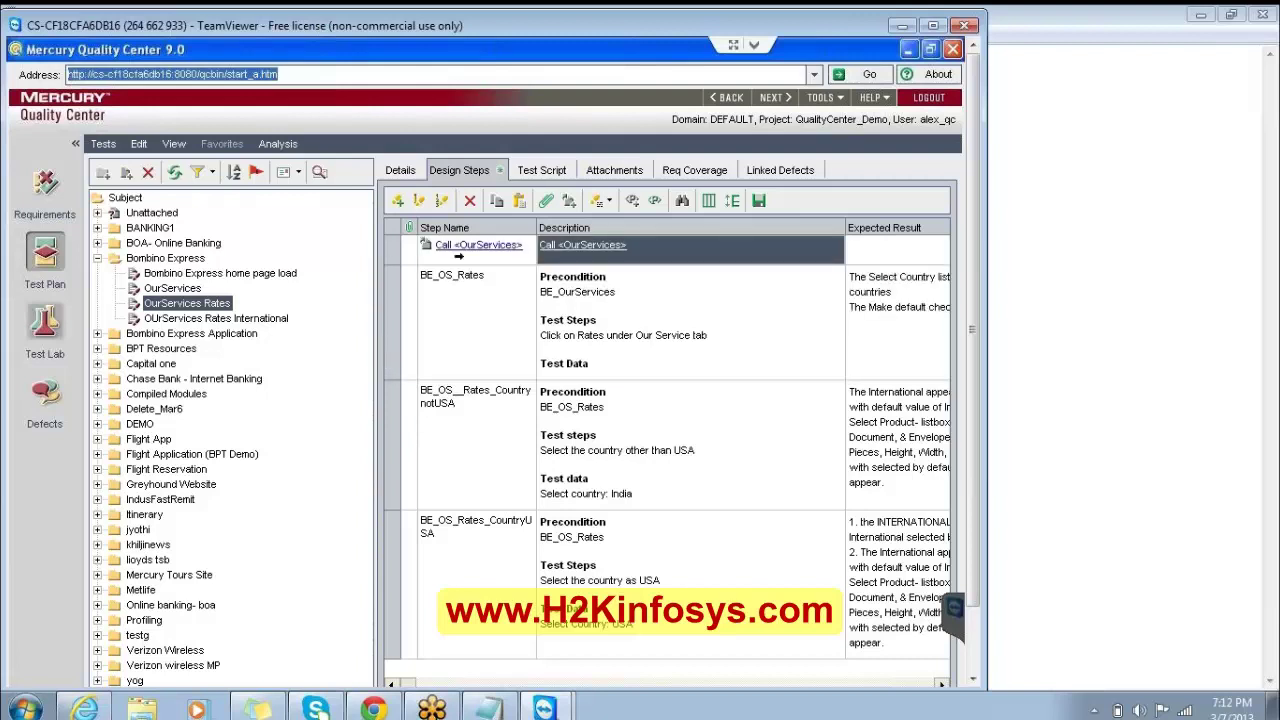
- Delete the Precondition heading and its BE_OurServices entry from the BE_OS_Rates description and reduce that row's height
left_click(580, 290)
left_click(580, 290)
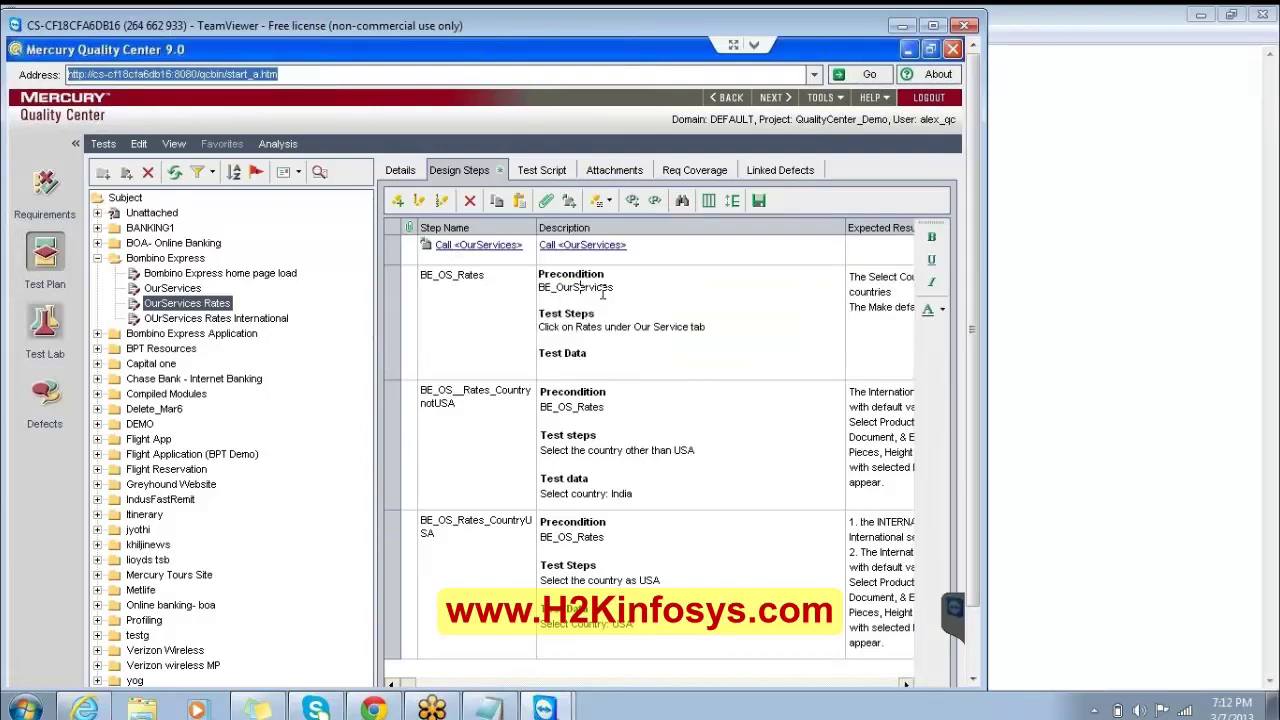
double_click(549, 287)
left_click(540, 273, "shift")
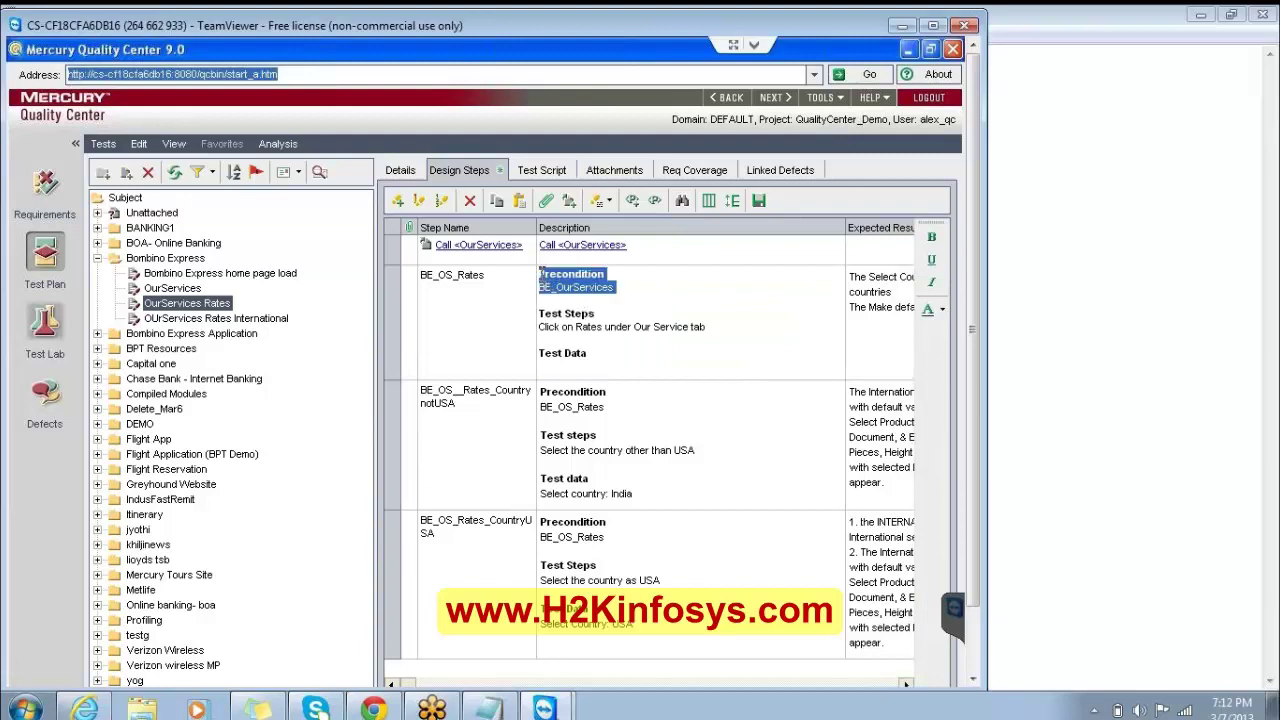
key("Delete")
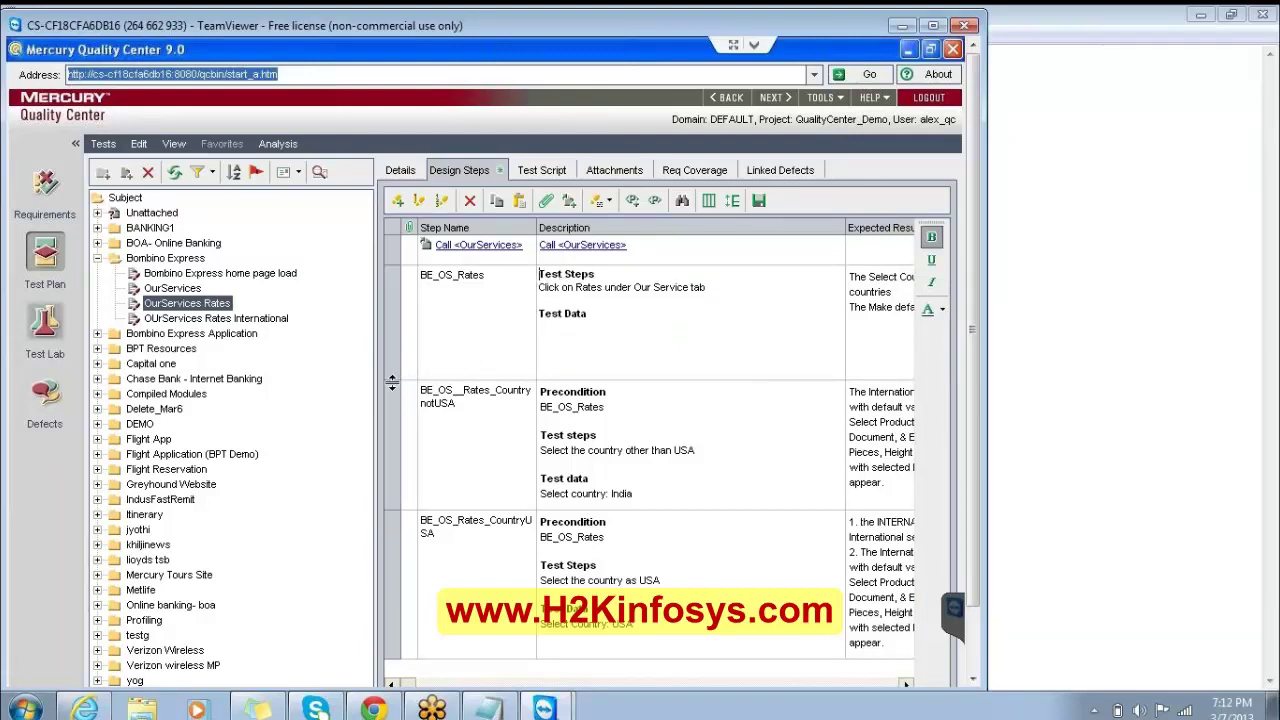
left_click_drag(392, 383, 390, 352)
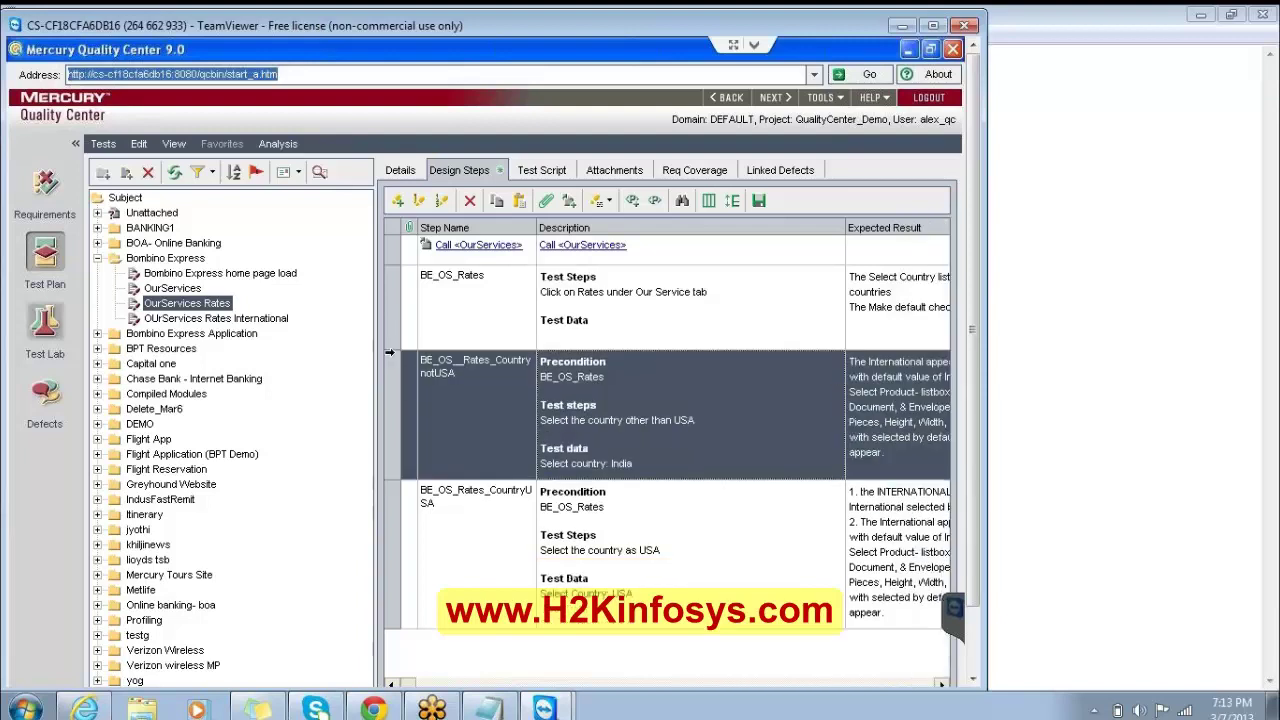
- Delete the Test Data heading from the BE_OS_Rates description
left_click(583, 332)
left_click(583, 332)
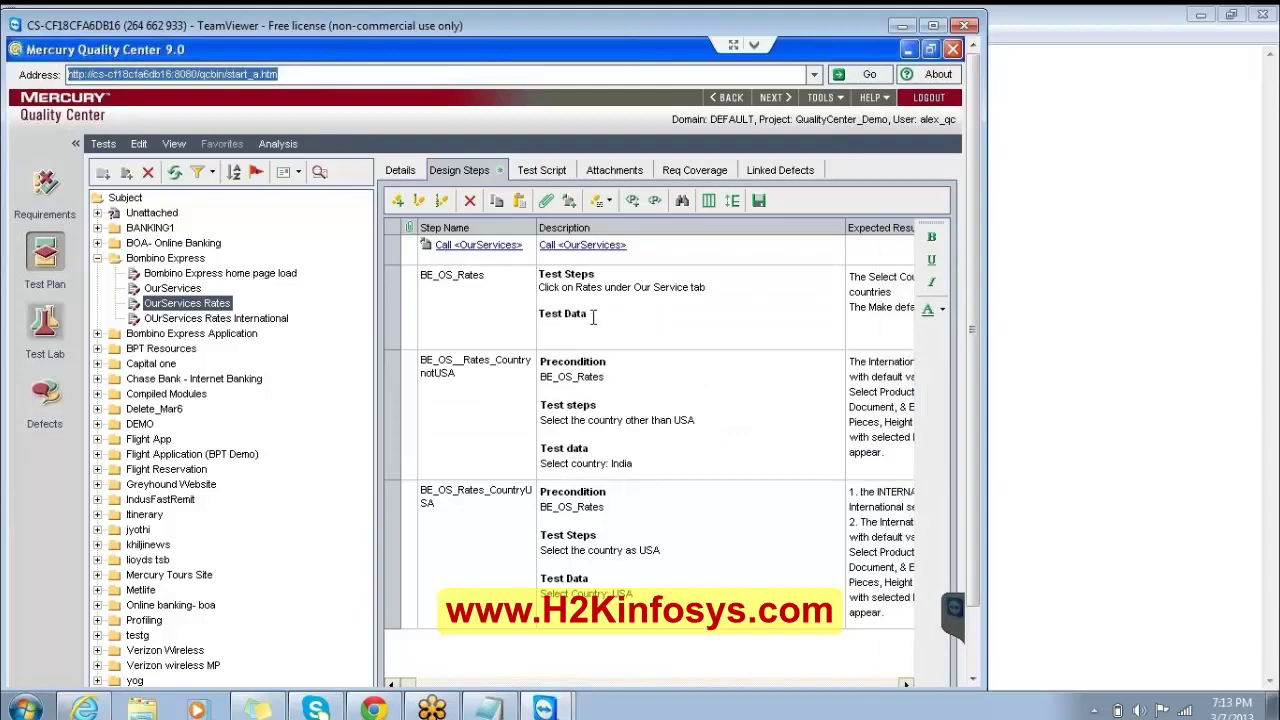
left_click_drag(592, 316, 529, 317)
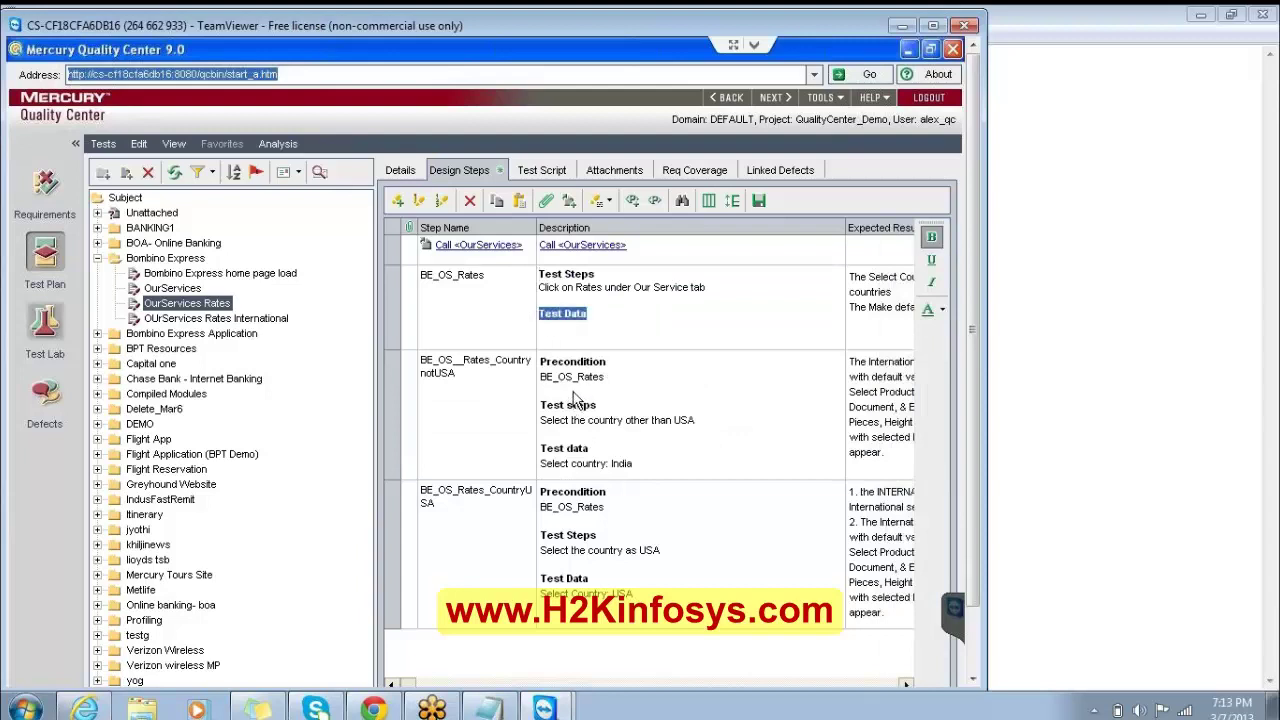
key("Delete")
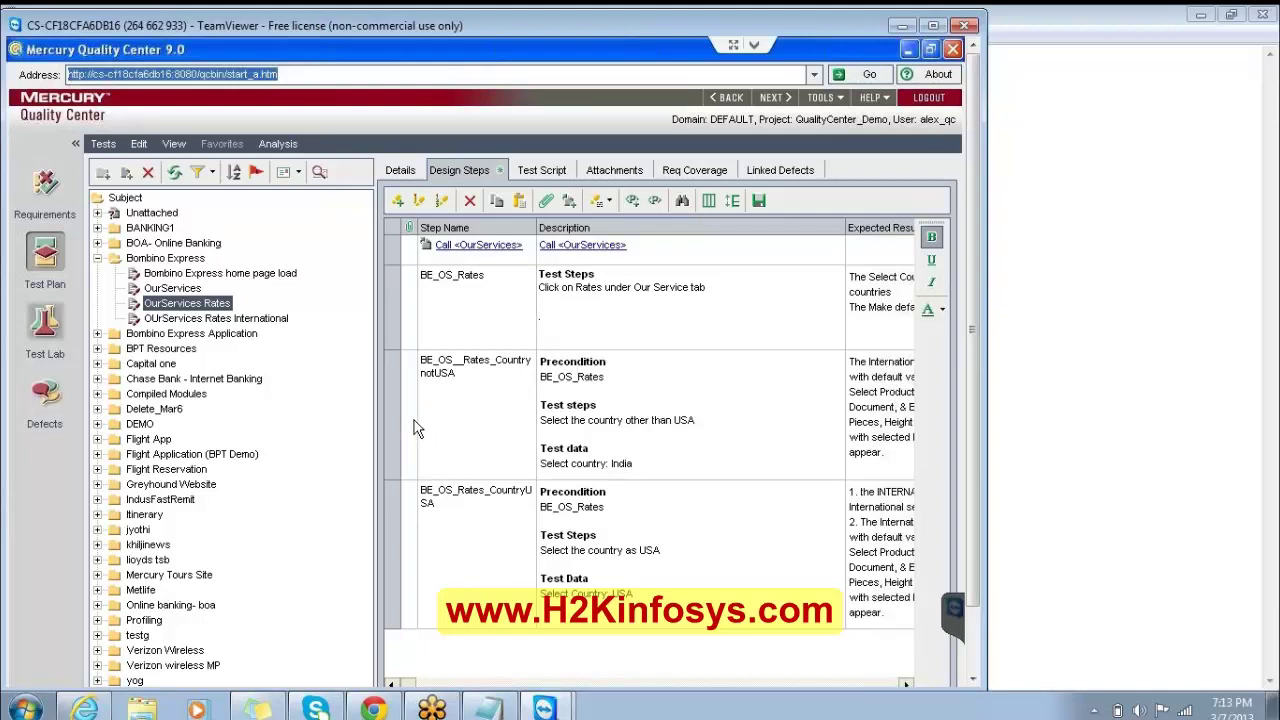
- Replace India in the test data of the step for countries other than USA with a parameter named Select Country
left_click(577, 443)
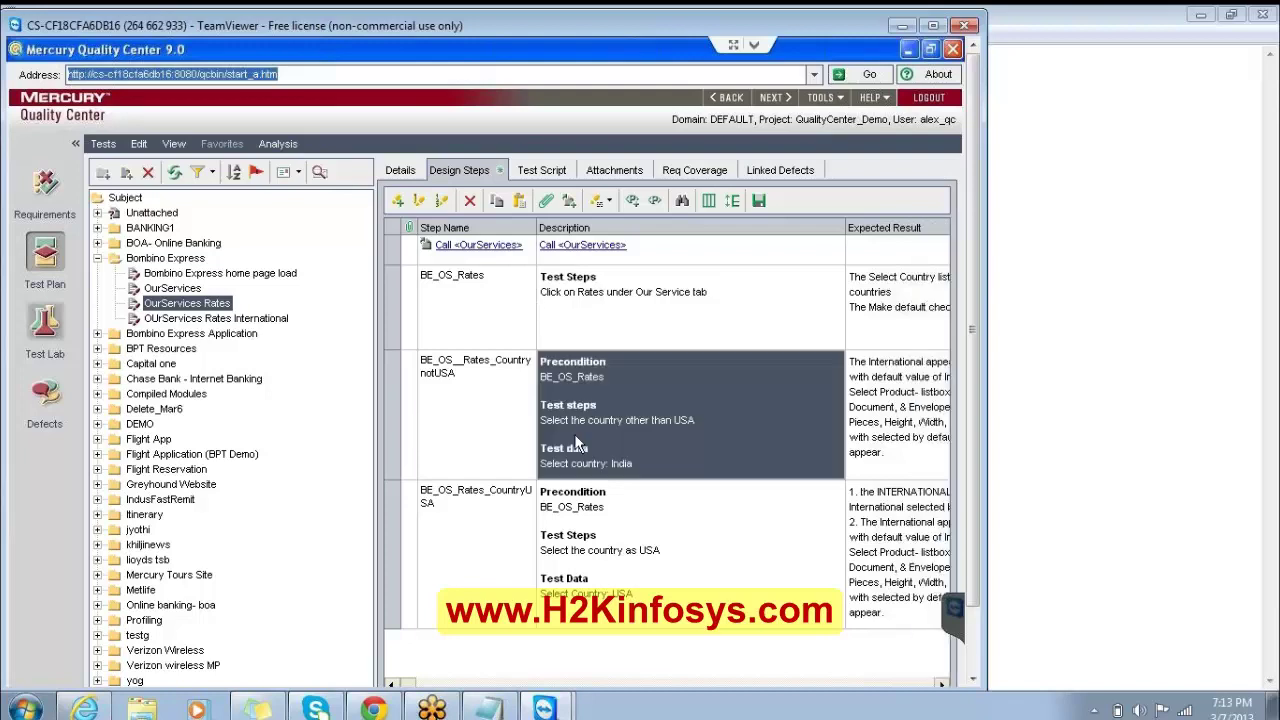
left_click(578, 460)
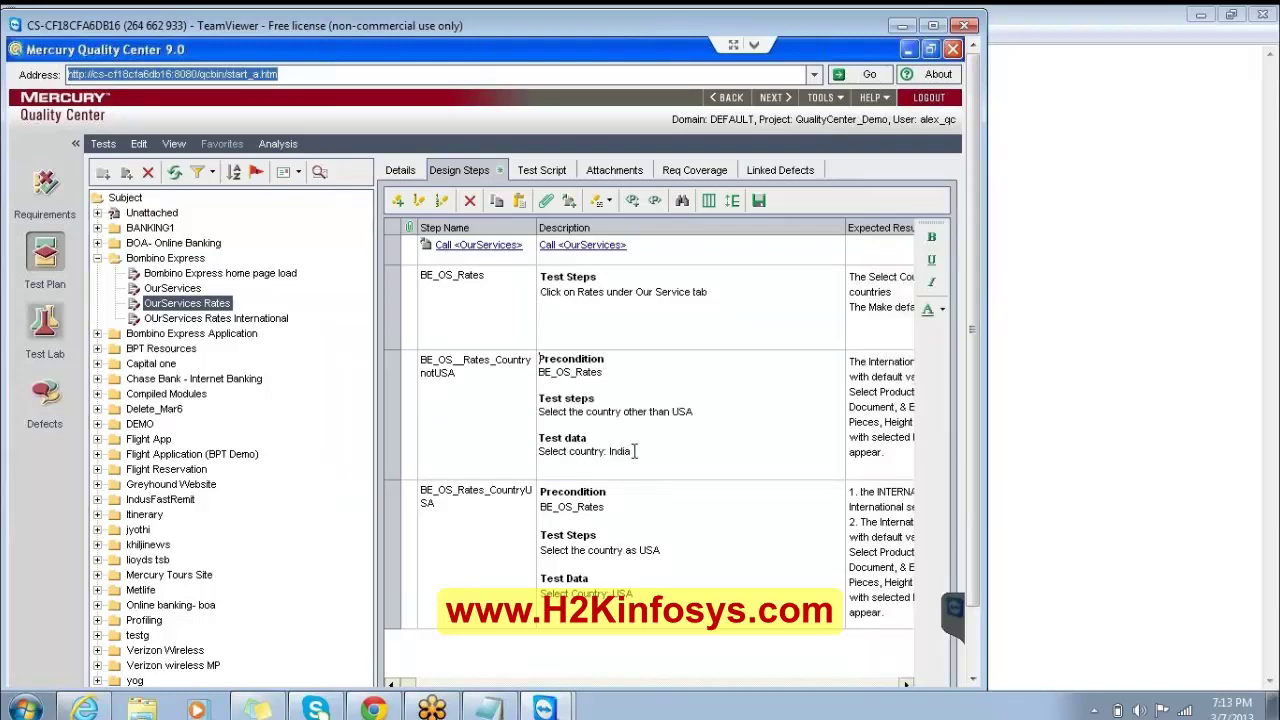
left_click_drag(633, 451, 610, 451)
key("Delete")
left_click(632, 201)
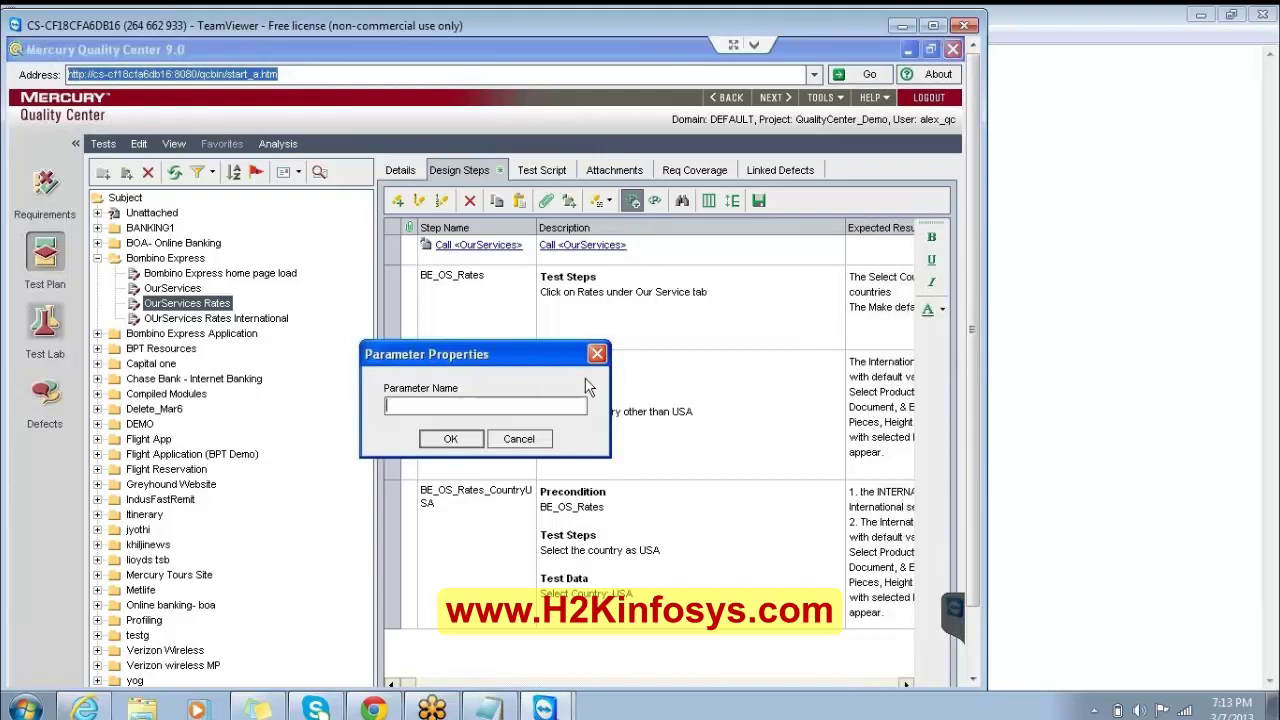
type("Select Country")
left_click(464, 442)
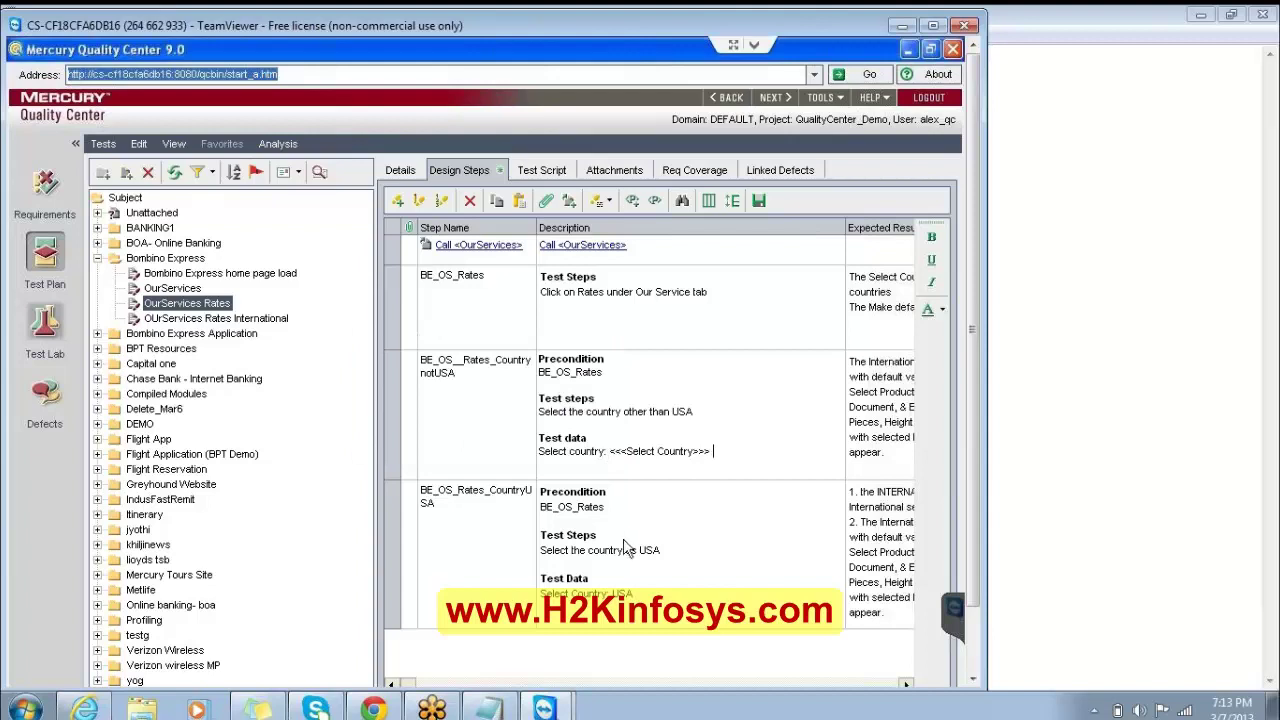
- Replace USA in the BE_OS_Rates_CountryUSA test data with a parameter named Select Country USA
left_click(613, 598)
left_click(612, 598)
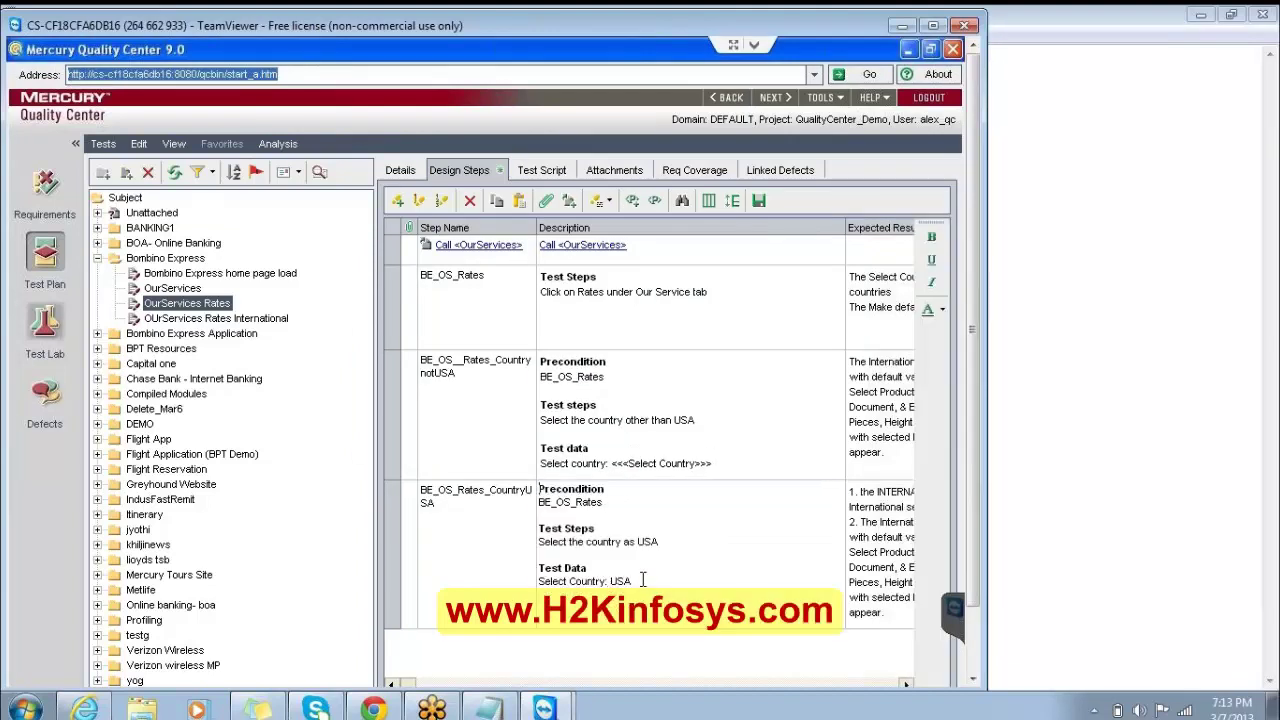
left_click_drag(643, 580, 611, 581)
key("Delete")
left_click(632, 201)
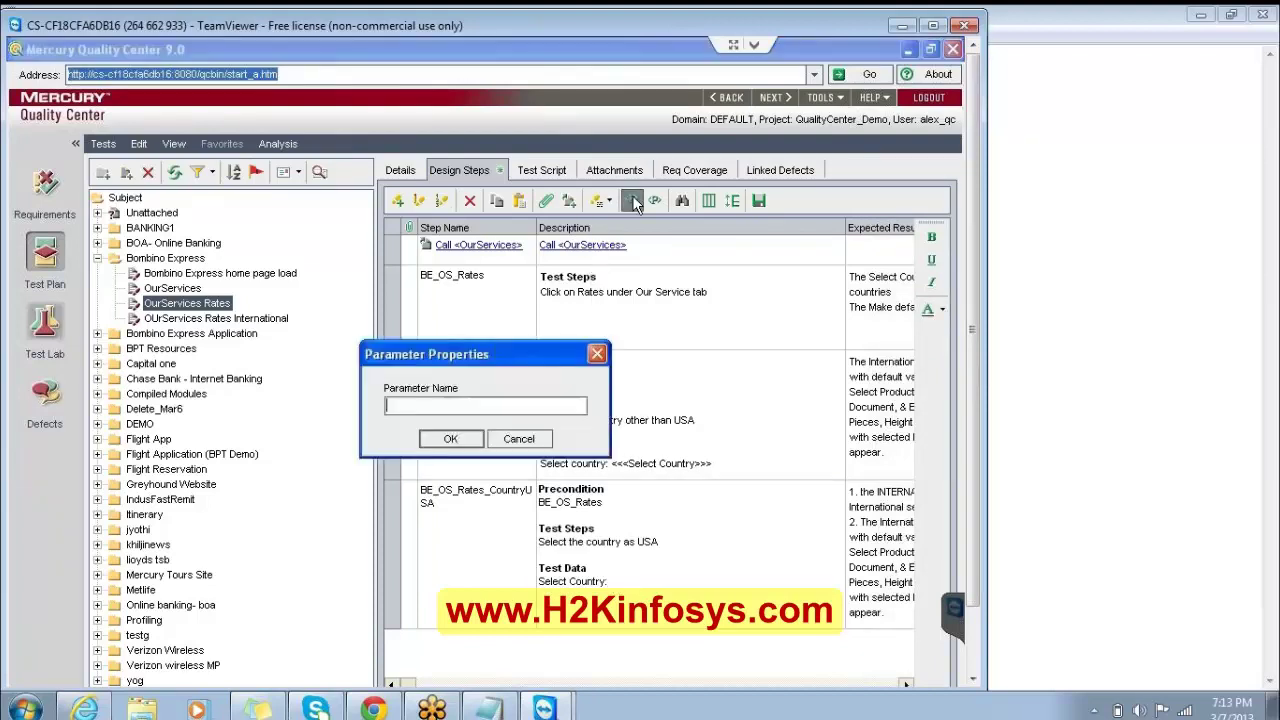
type("Select Country")
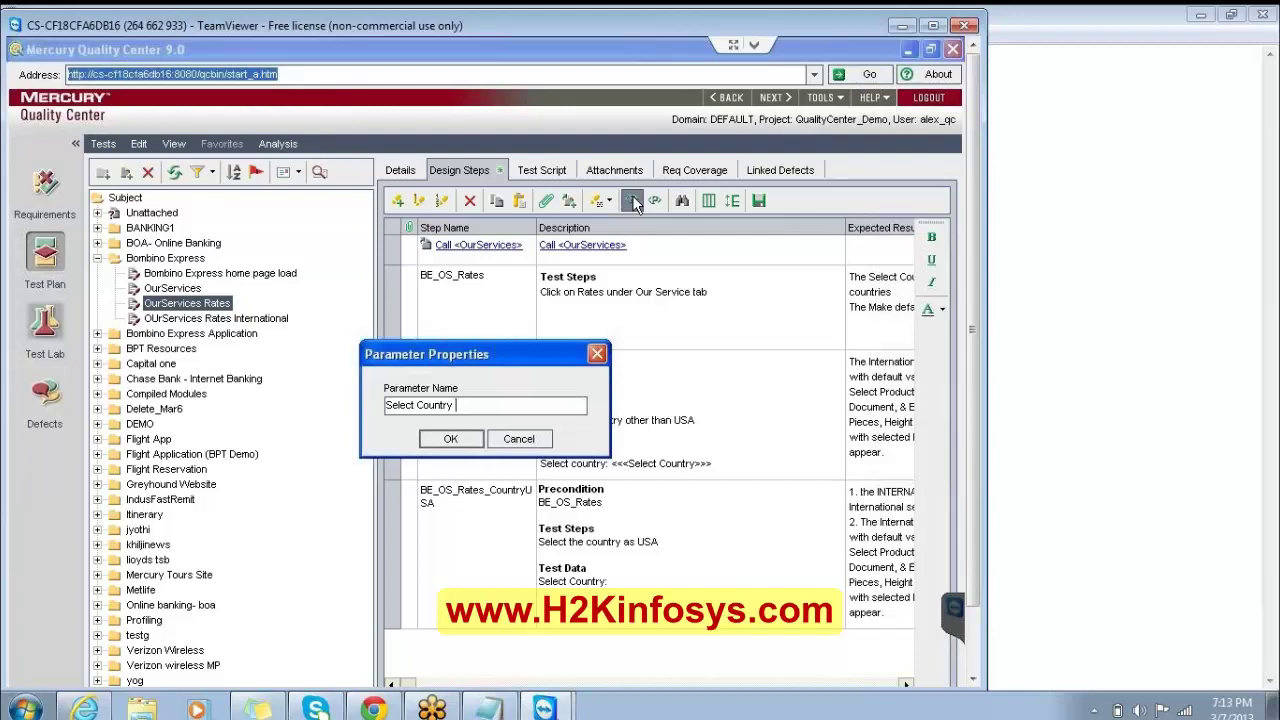
type(" USA")
left_click(446, 441)
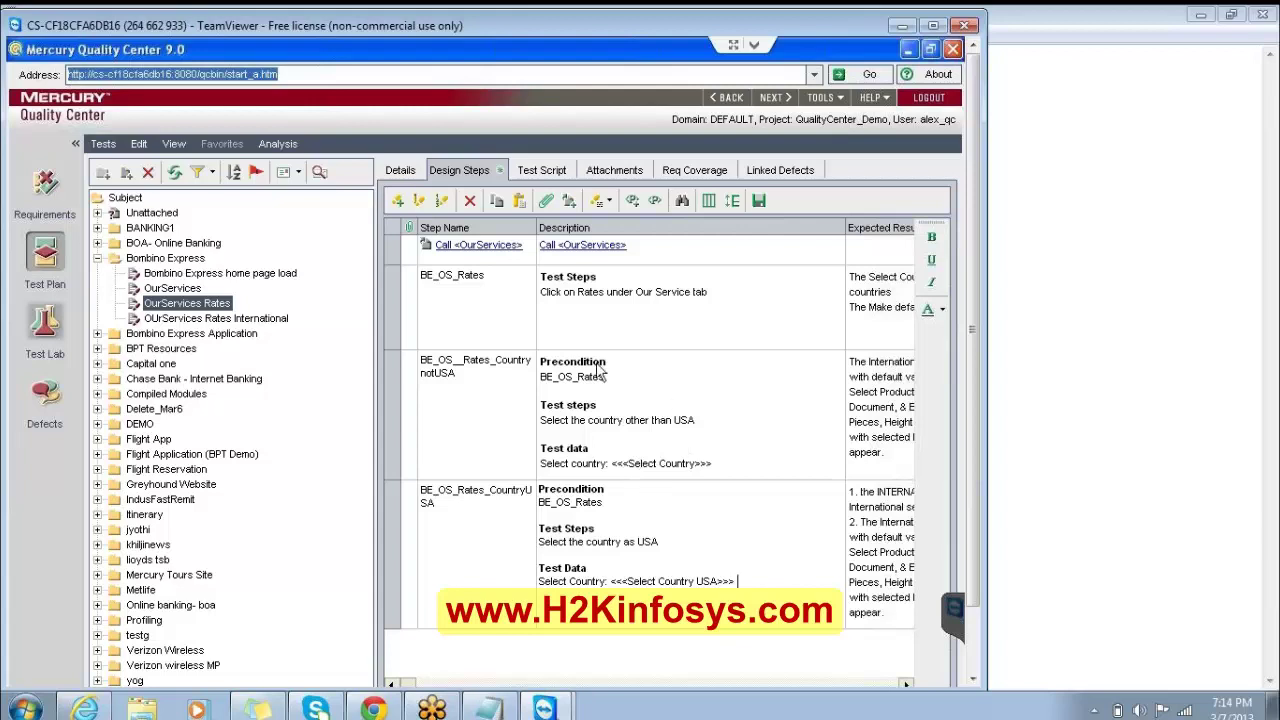
left_click(568, 200)
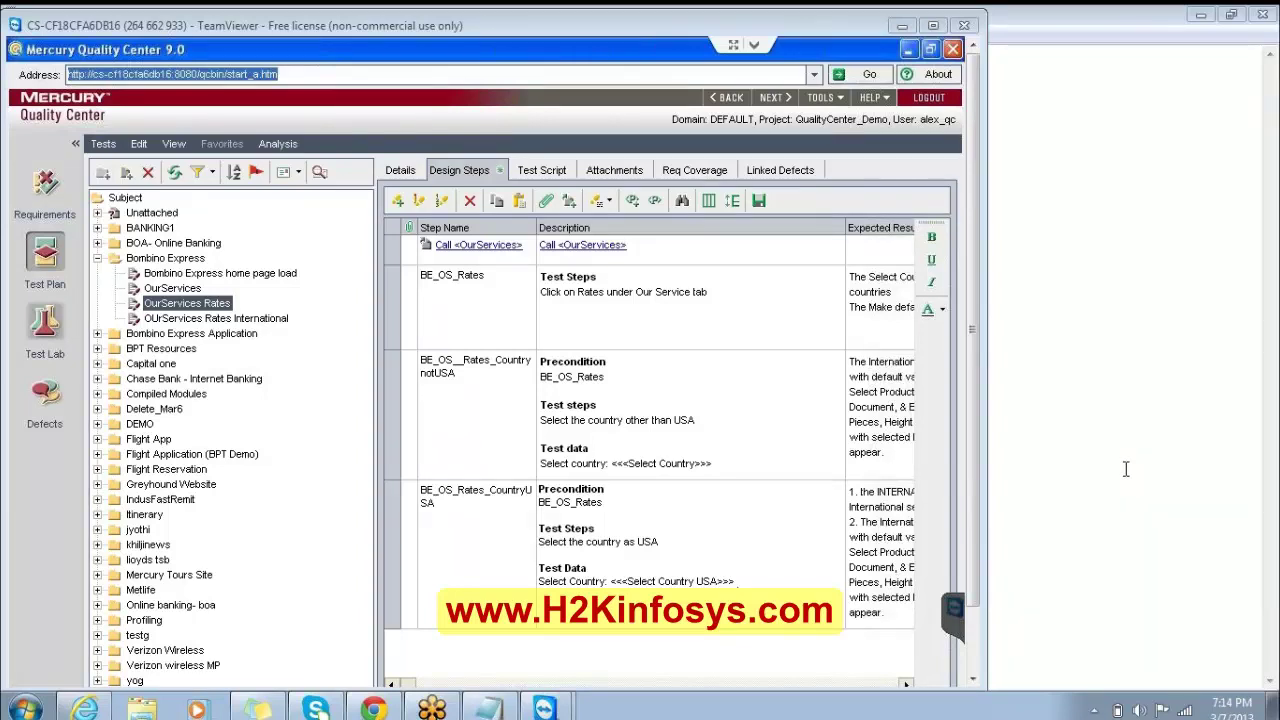
- Switch to Notepad and paste the copied attendee chat questions below the "parameter: test data" line
left_click(1001, 428)
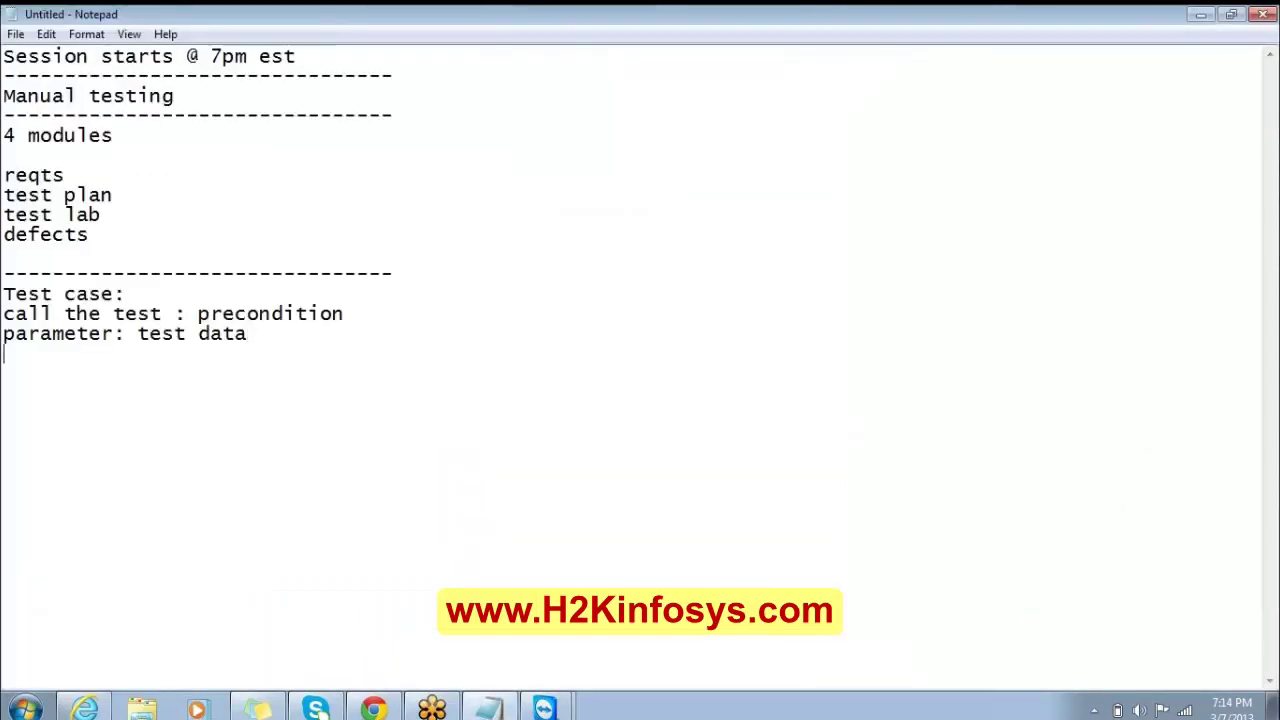
key("ctrl+v")
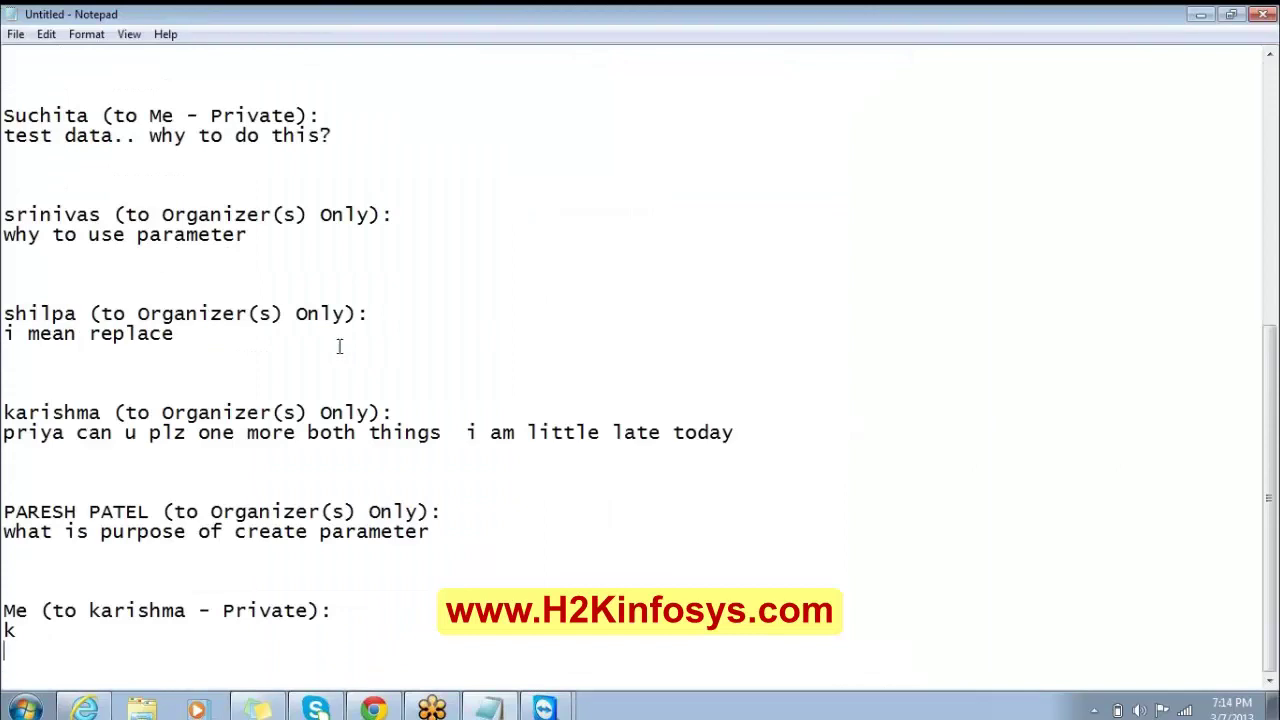
- Review the first two pasted questions, about separate calls to test and about writing a precondition for every test case
key("Up")
key("Up")
key("Up")
key("Up")
key("Up")
key("Up")
key("Up")
key("Up")
key("Up")
key("Up")
key("Up")
key("Up")
key("Up")
key("Up")
key("Up")
key("Up")
key("Up")
key("Up")
key("Up")
key("Up")
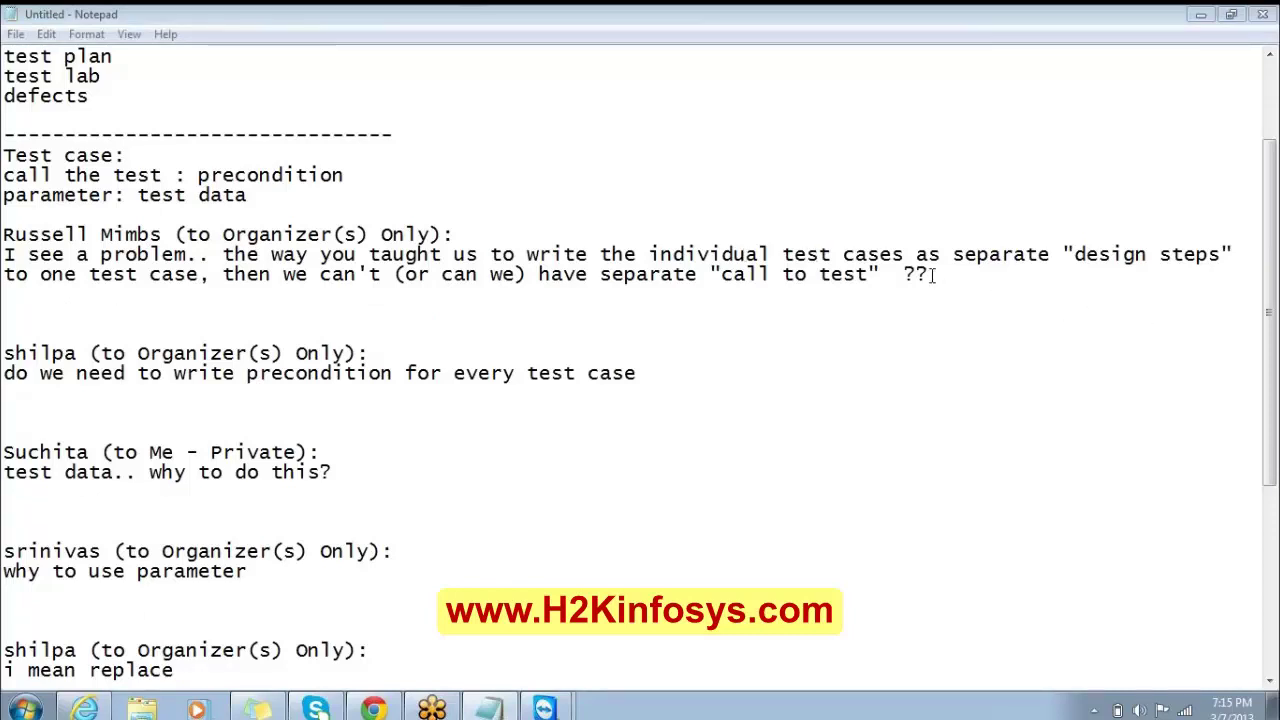
left_click_drag(929, 274, 507, 254)
left_click_drag(124, 270, 4, 232)
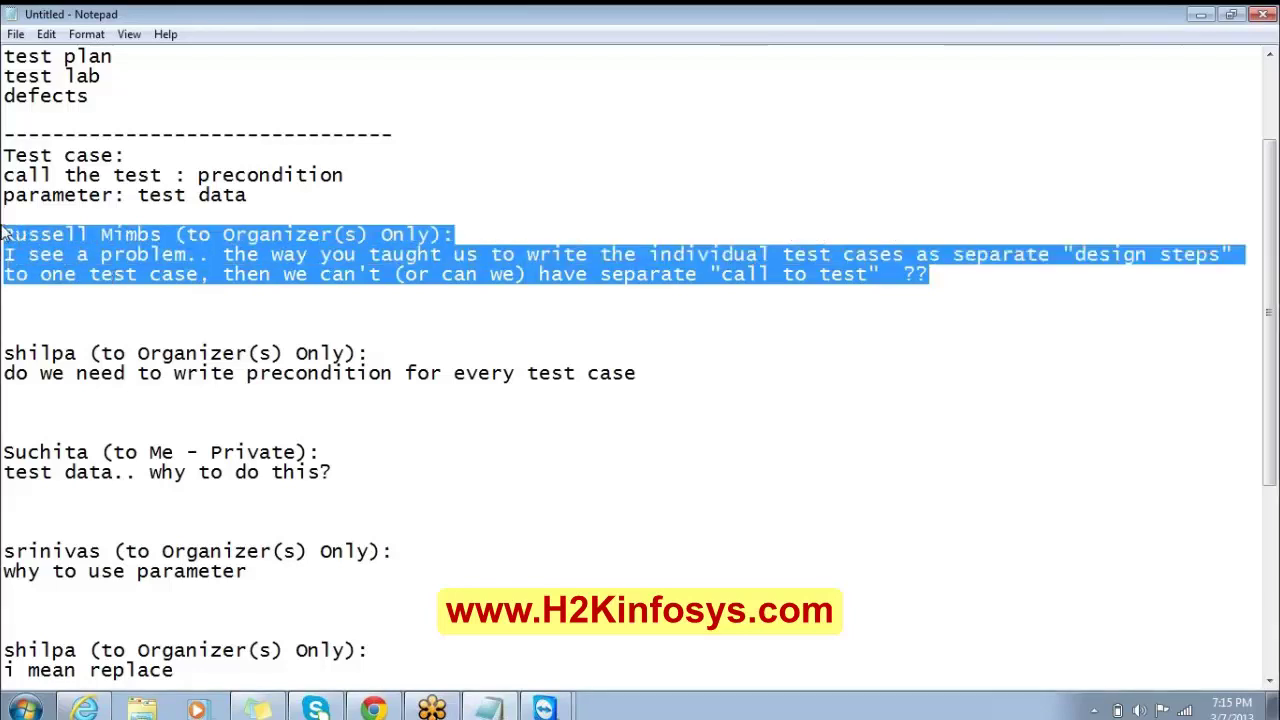
left_click(55, 336)
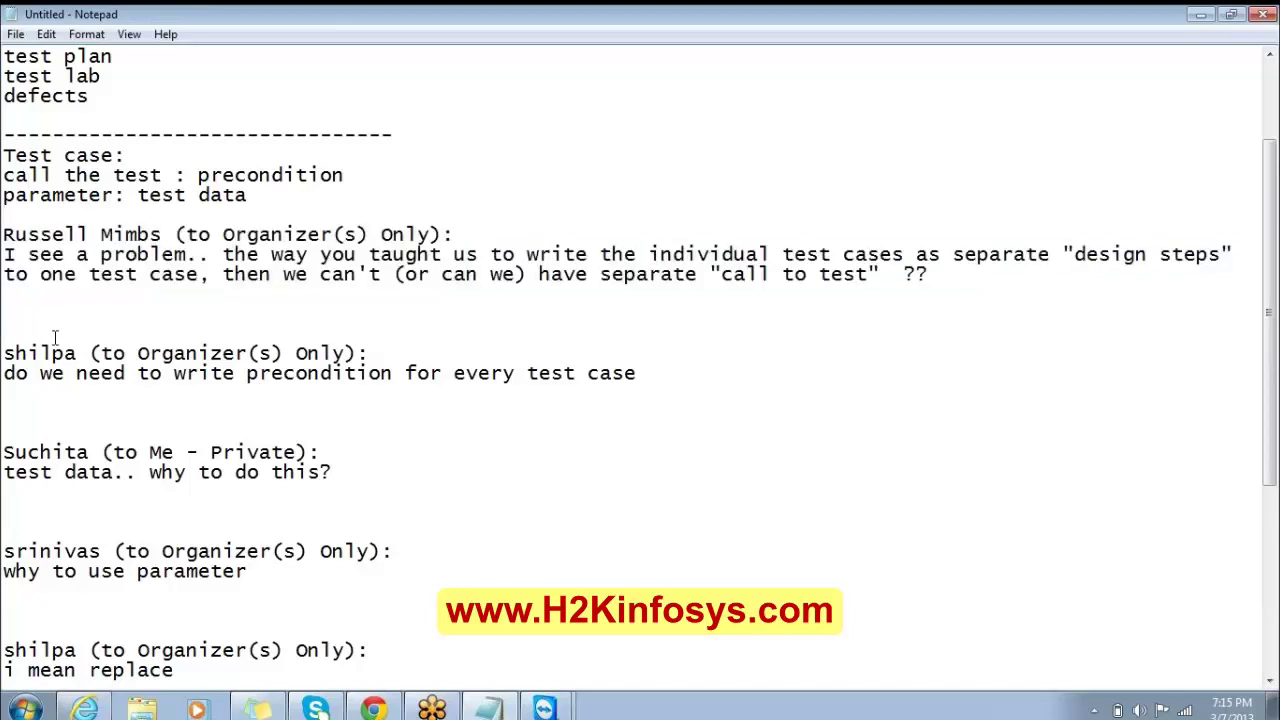
left_click_drag(28, 334, 99, 413)
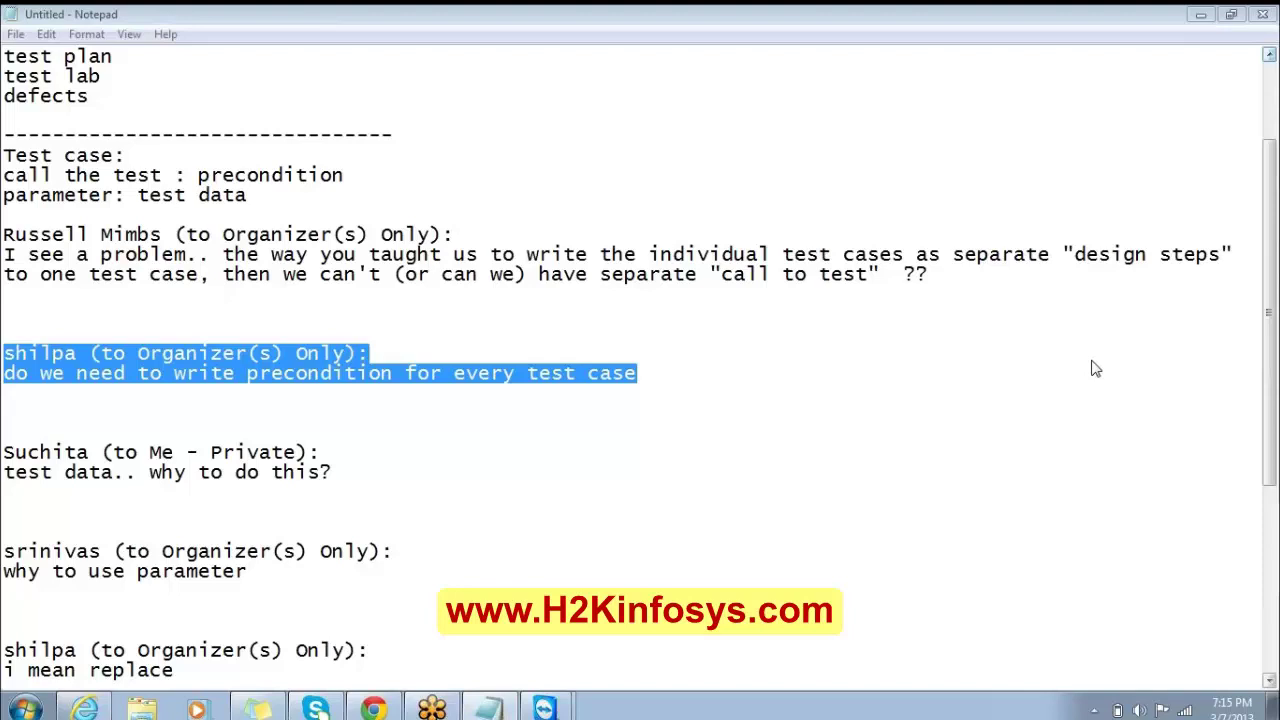
left_click(809, 448)
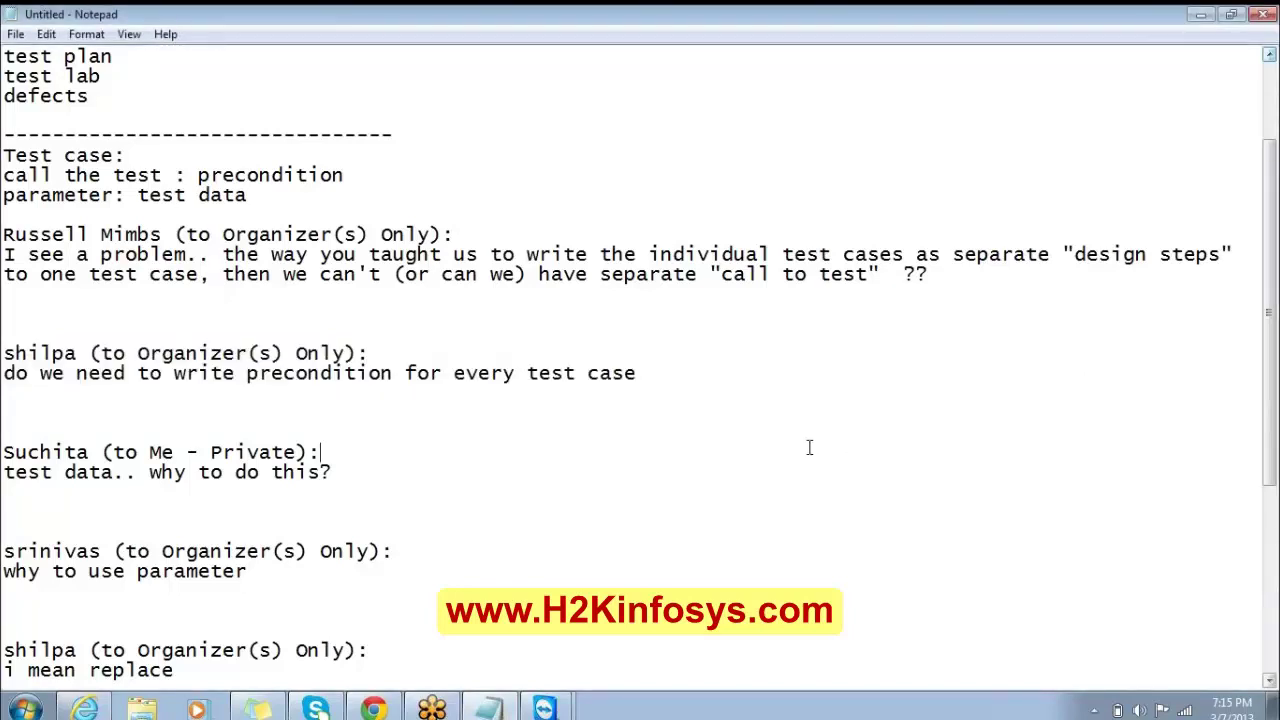
- Delete the first two attendee questions, about separate calls to test and preconditions, from the notes
left_click_drag(694, 400, 5, 232)
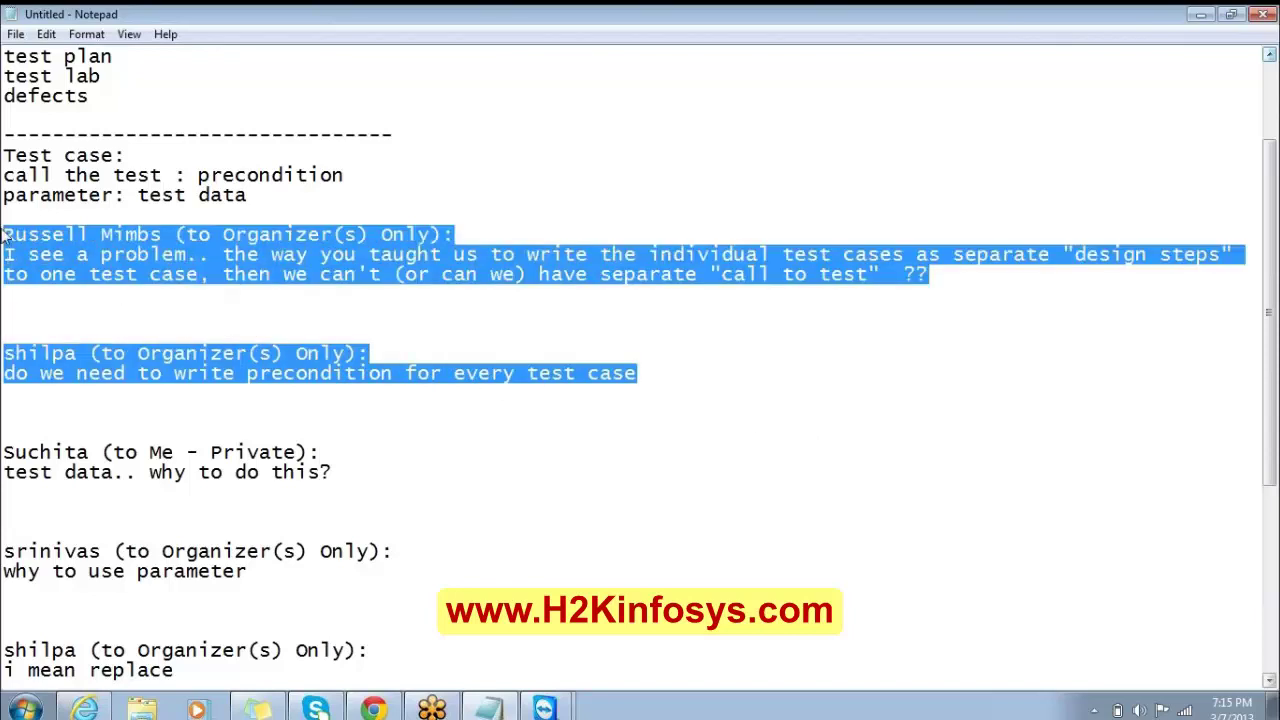
key("Delete")
key("Delete")
key("Delete")
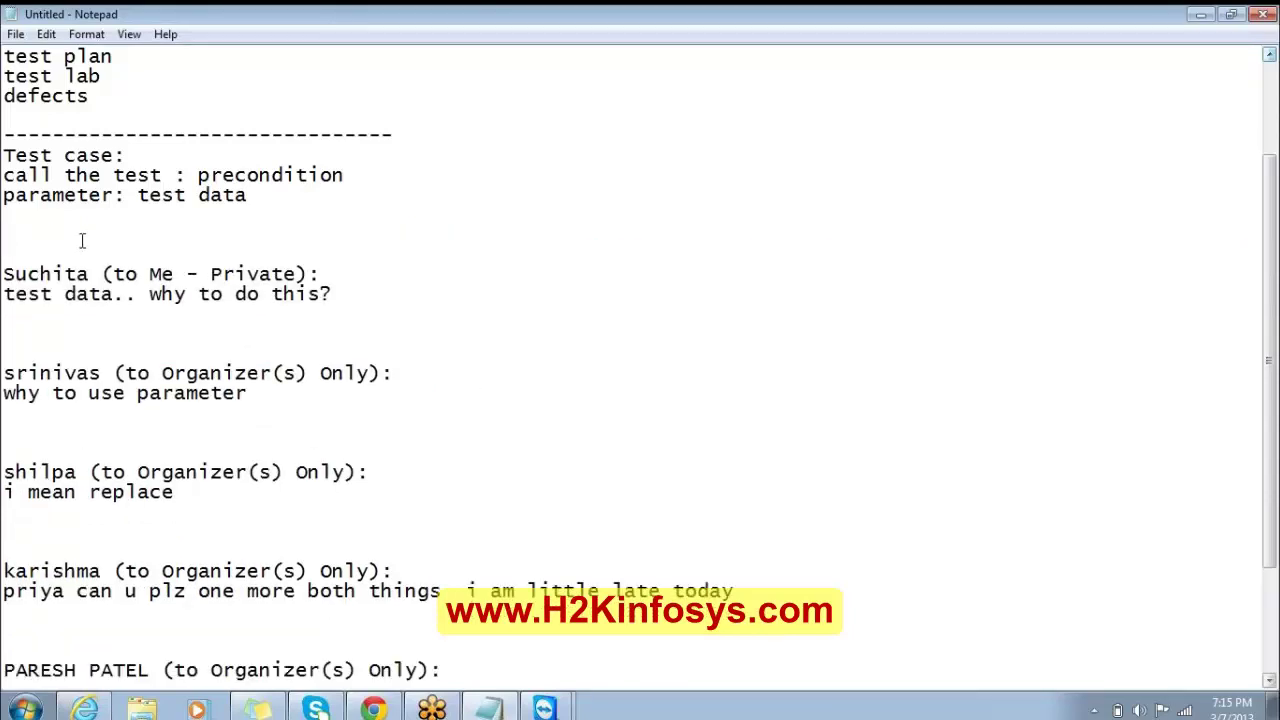
- Add a dashed separator line between the "parameter: test data" note and the remaining attendee questions
type("----------------------------------------------------")
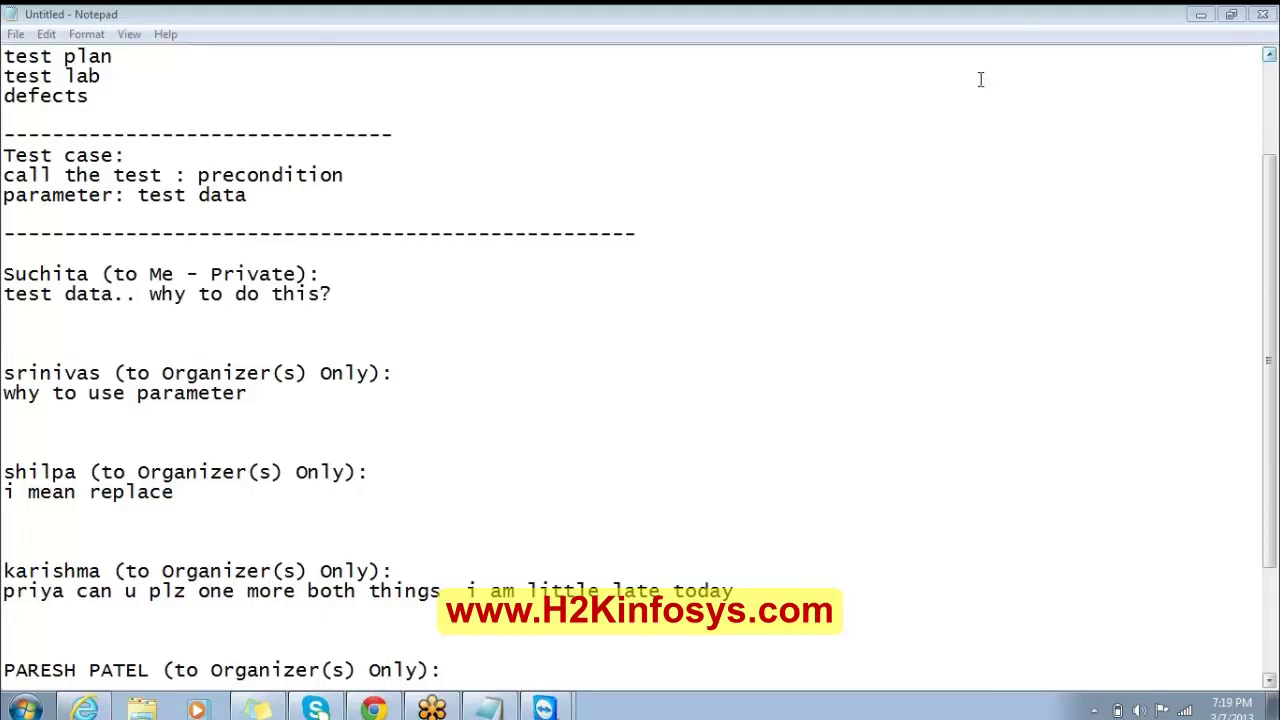
left_click(735, 198)
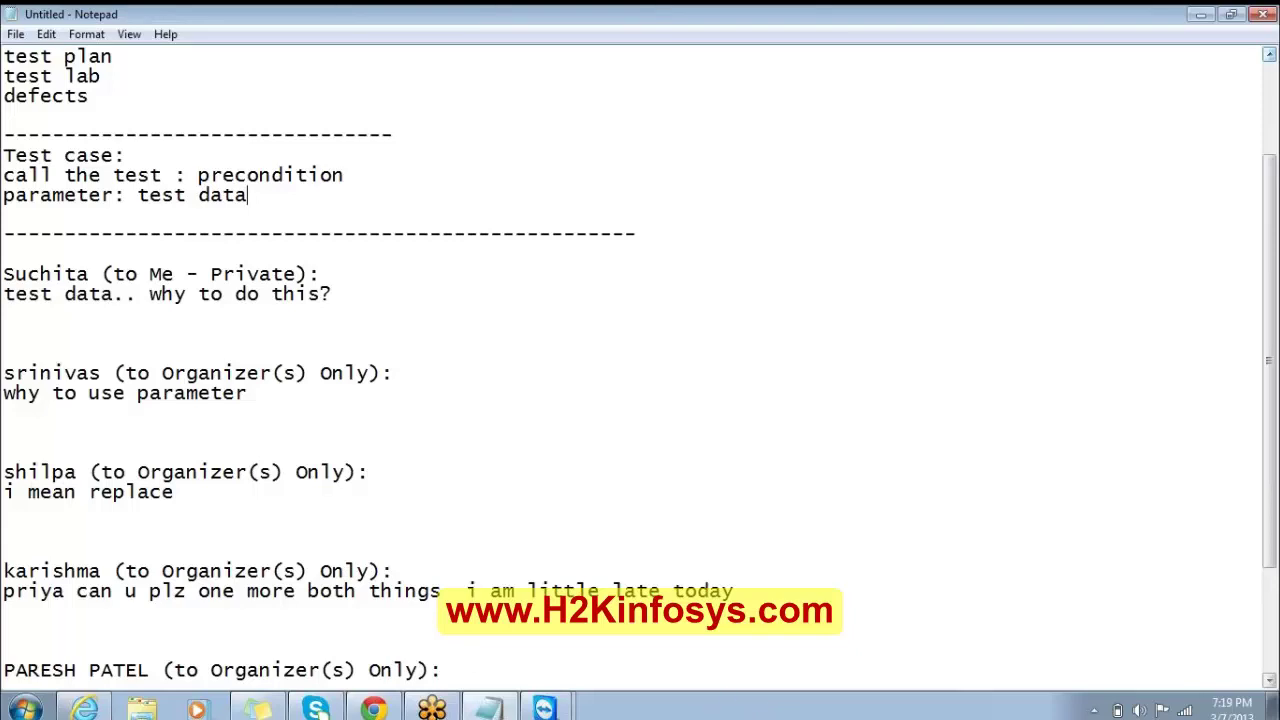
mouse_move(543, 708)
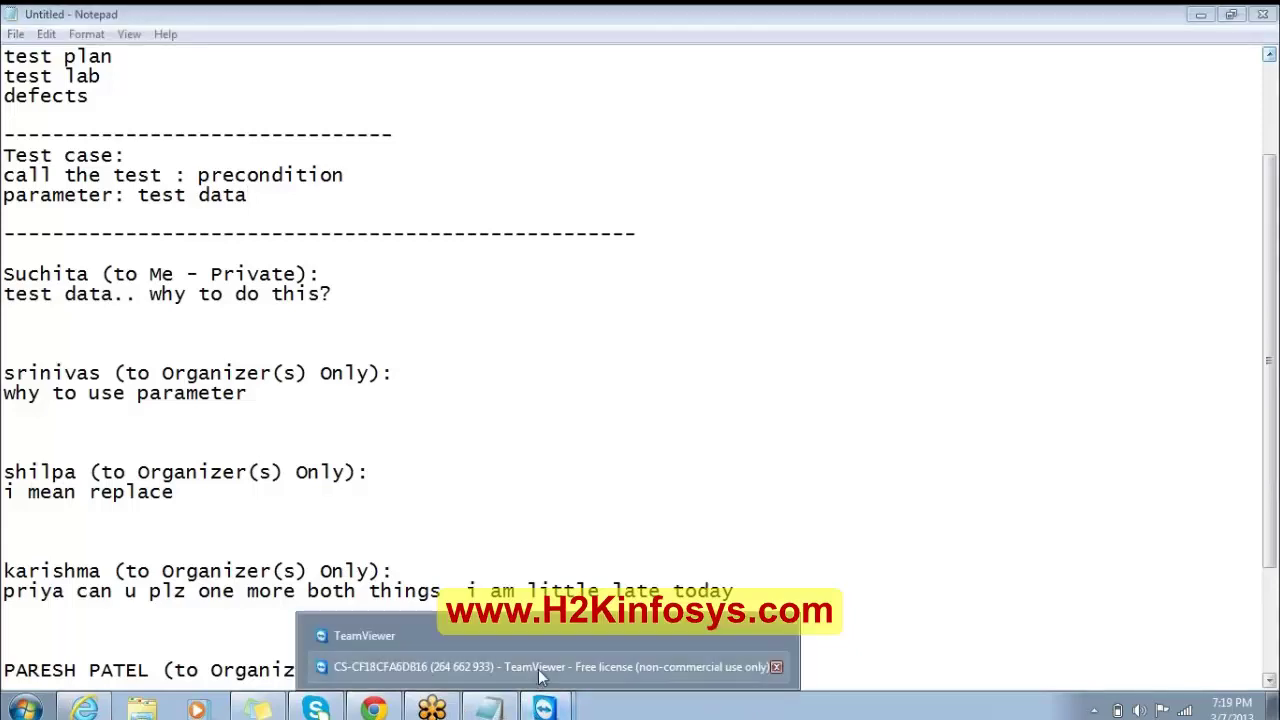
left_click(539, 669)
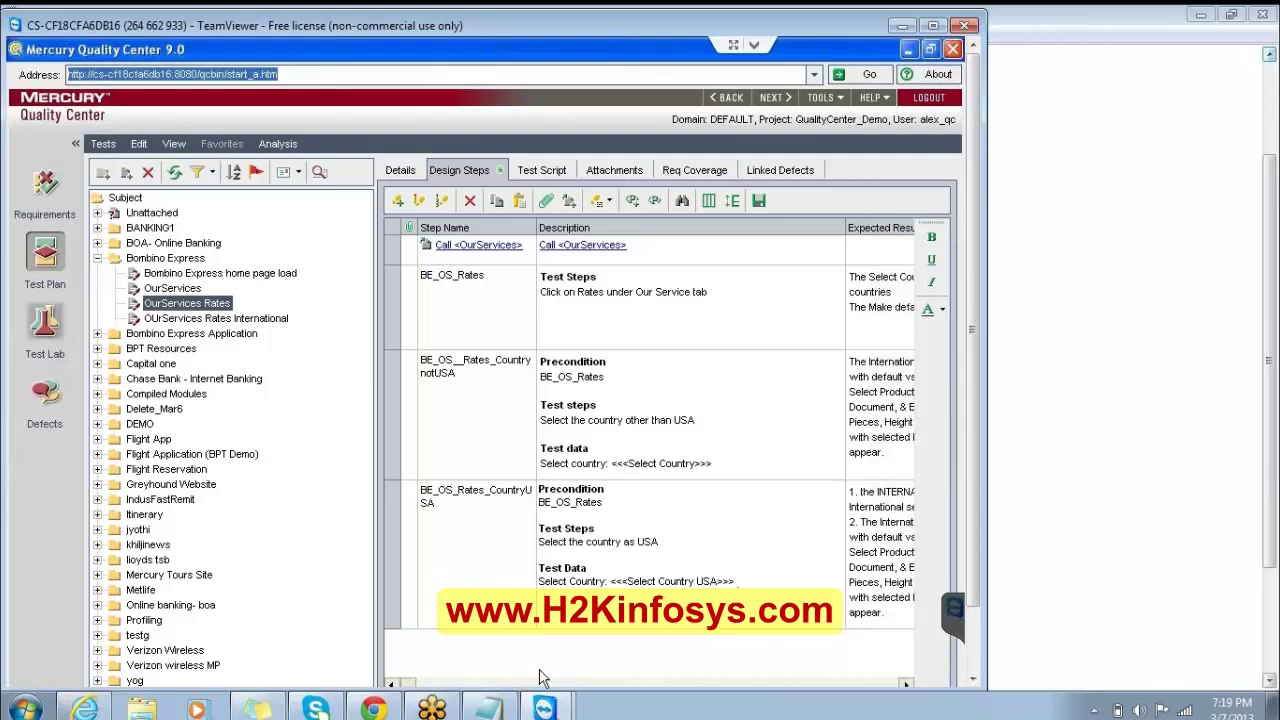
left_click(1018, 478)
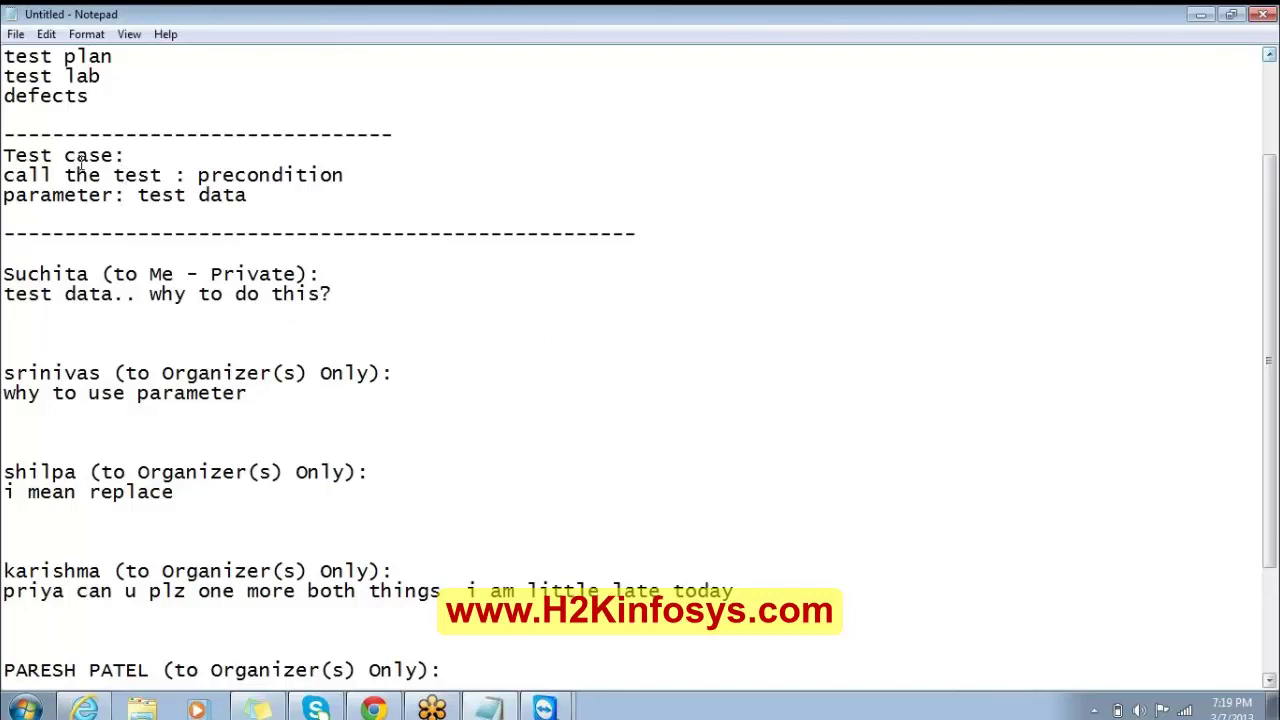
- Extend the "call the test : precondition" note with "- an alternat way of mentioning pre condition"
left_click(343, 176)
type("- an altre")
key("BackSpace")
key("BackSpace")
type("ernat")
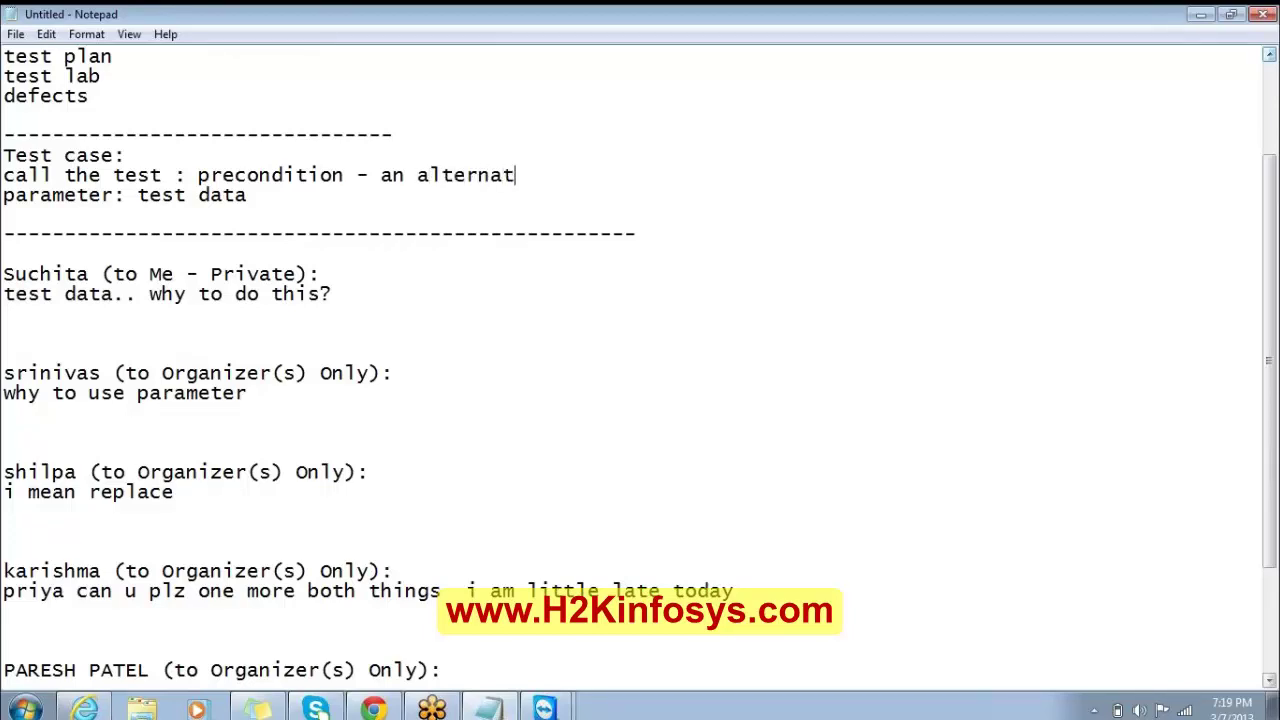
type(" way of mention")
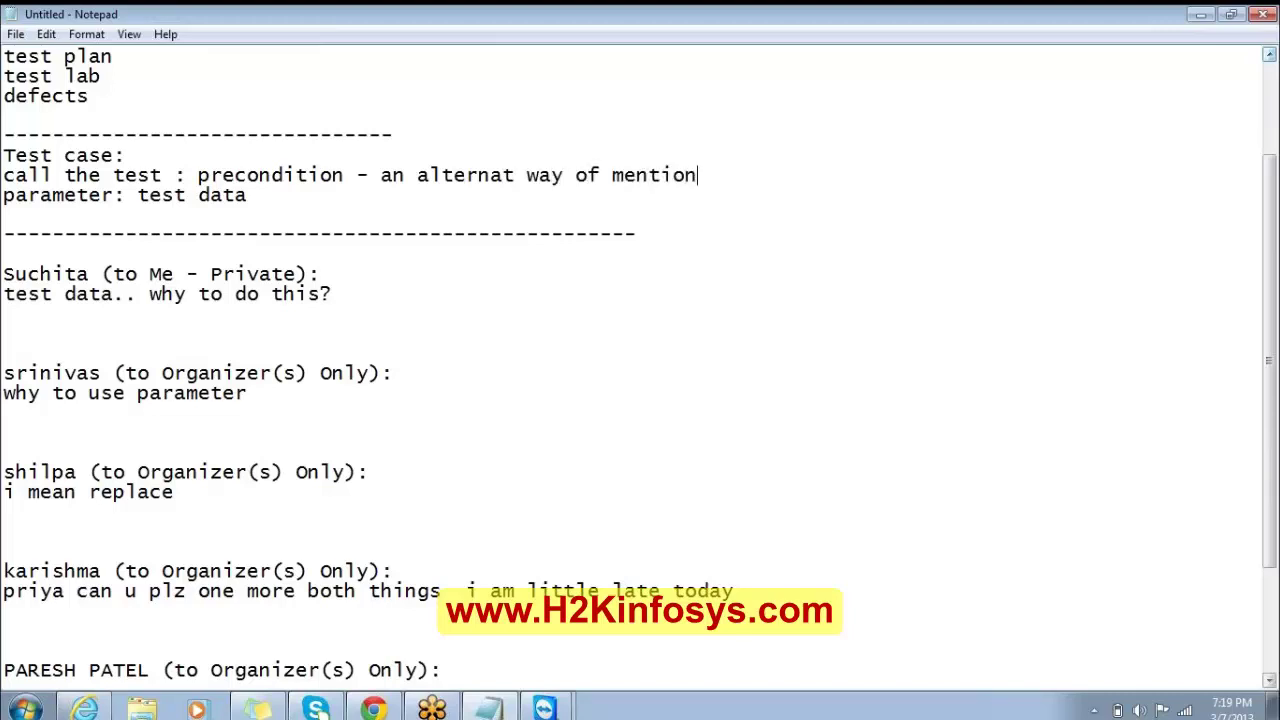
type("ing pre co")
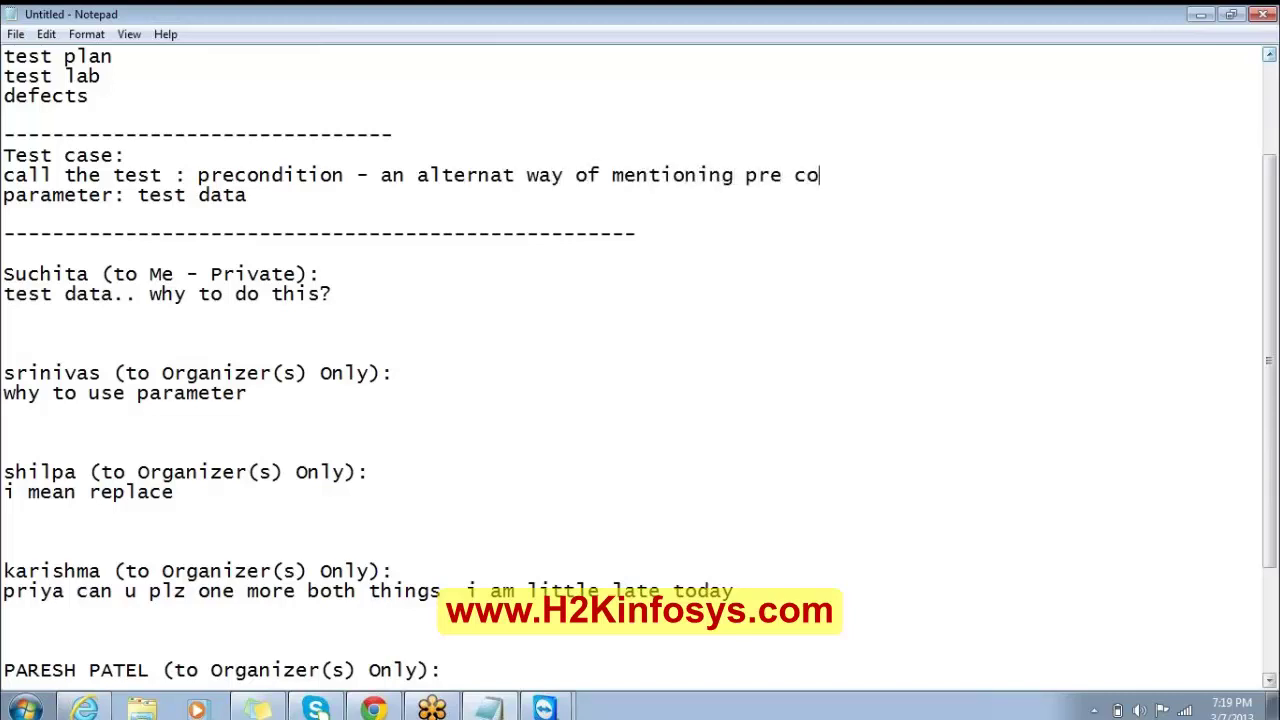
type("ndition")
- Extend the "parameter: test data" note with "- another way of writing test data"
key("Down")
type("- another w")
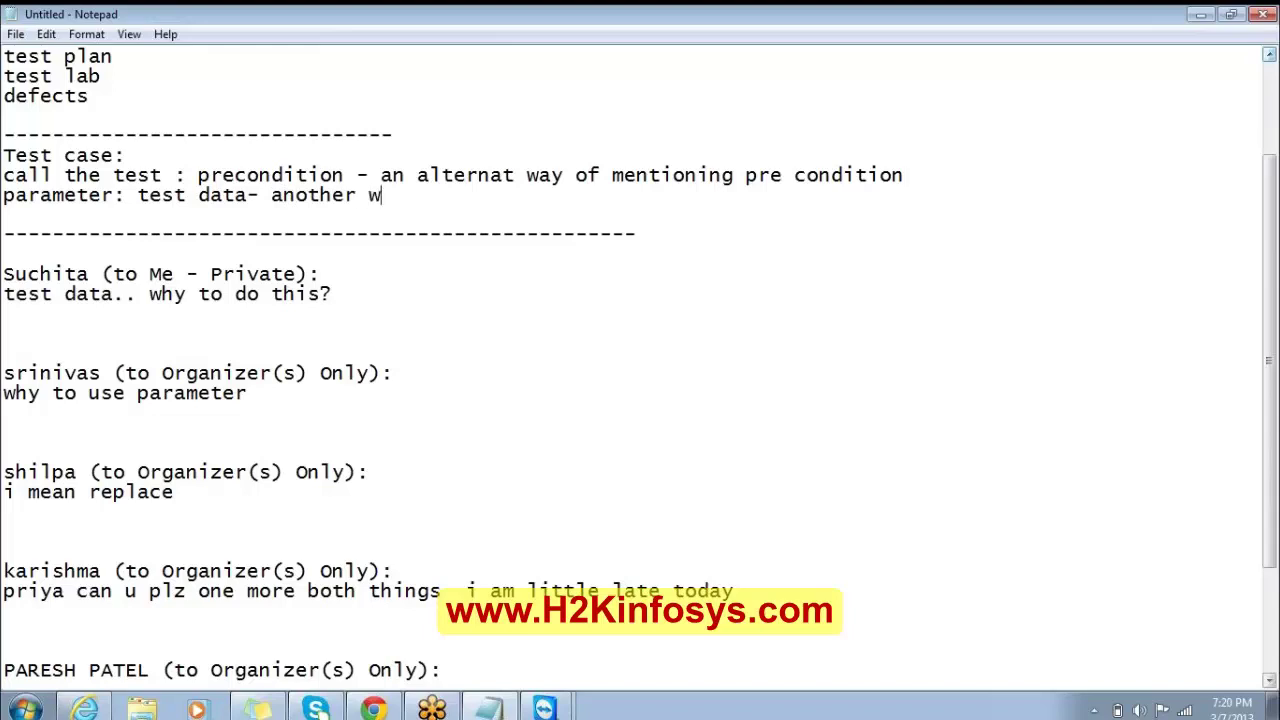
type("ay of wri")
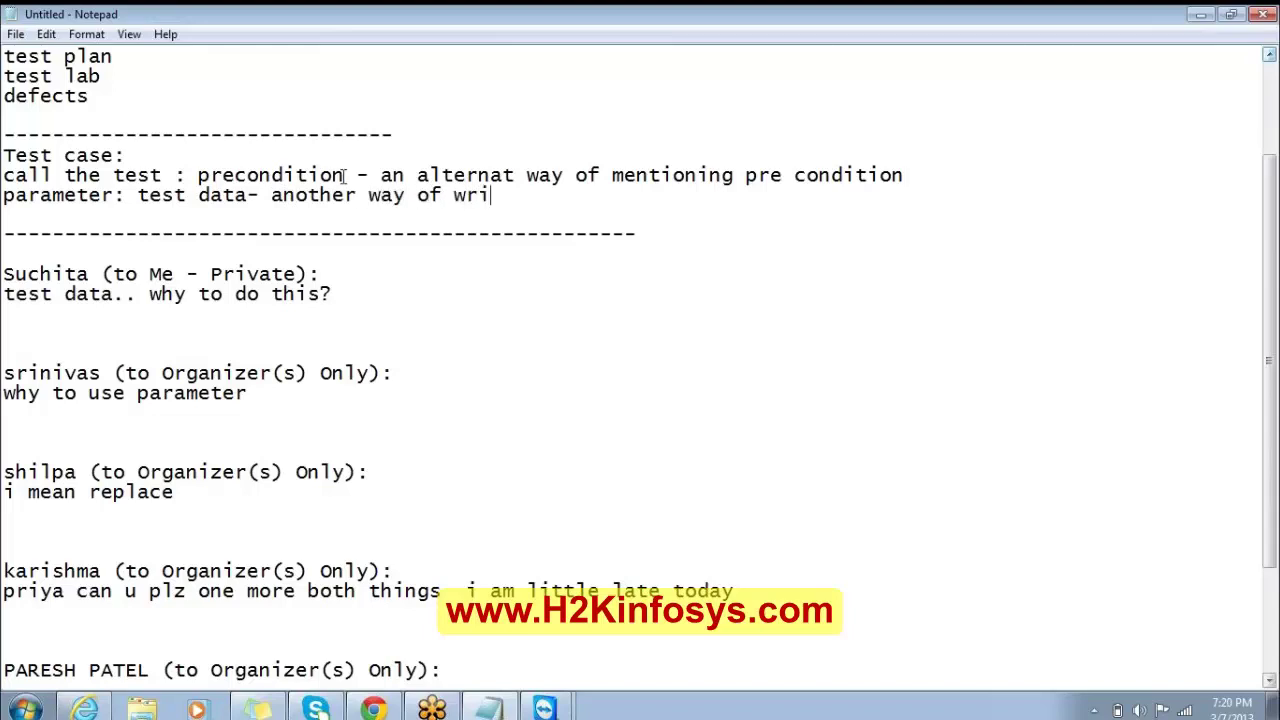
type("ting test data")
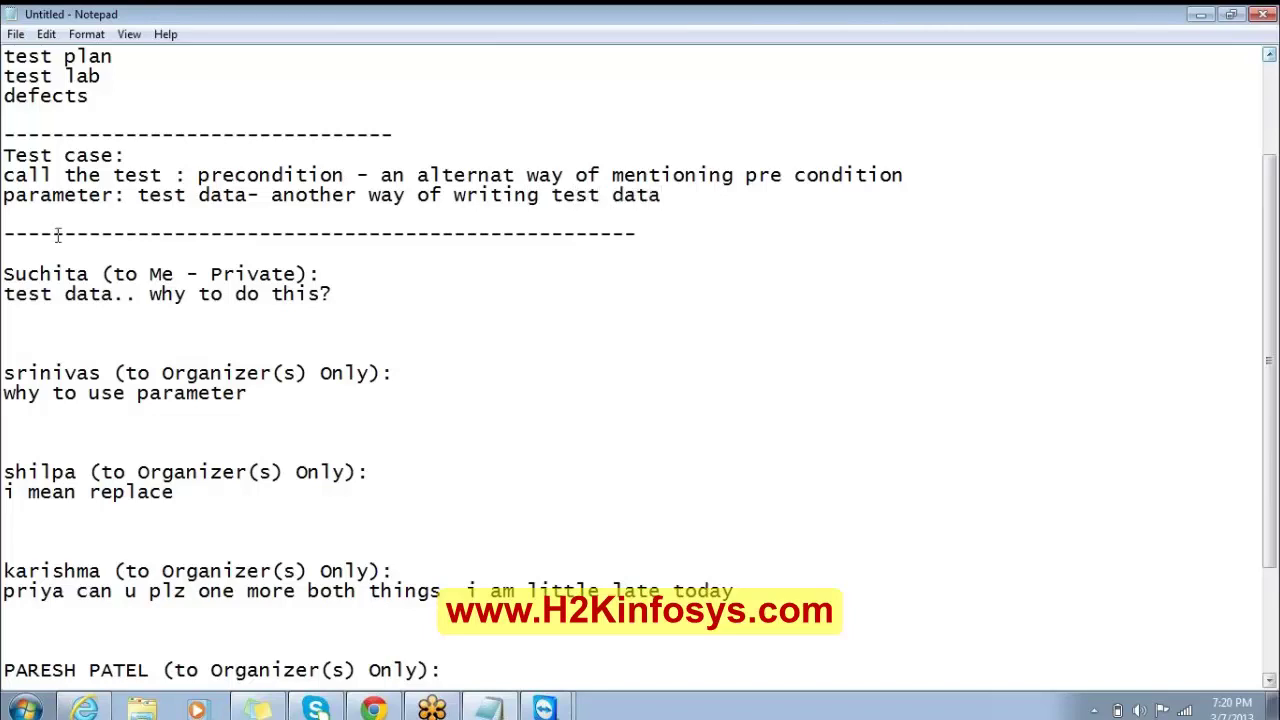
- Delete all remaining attendee questions below the dashed separator line
left_click_drag(8, 256, 263, 640)
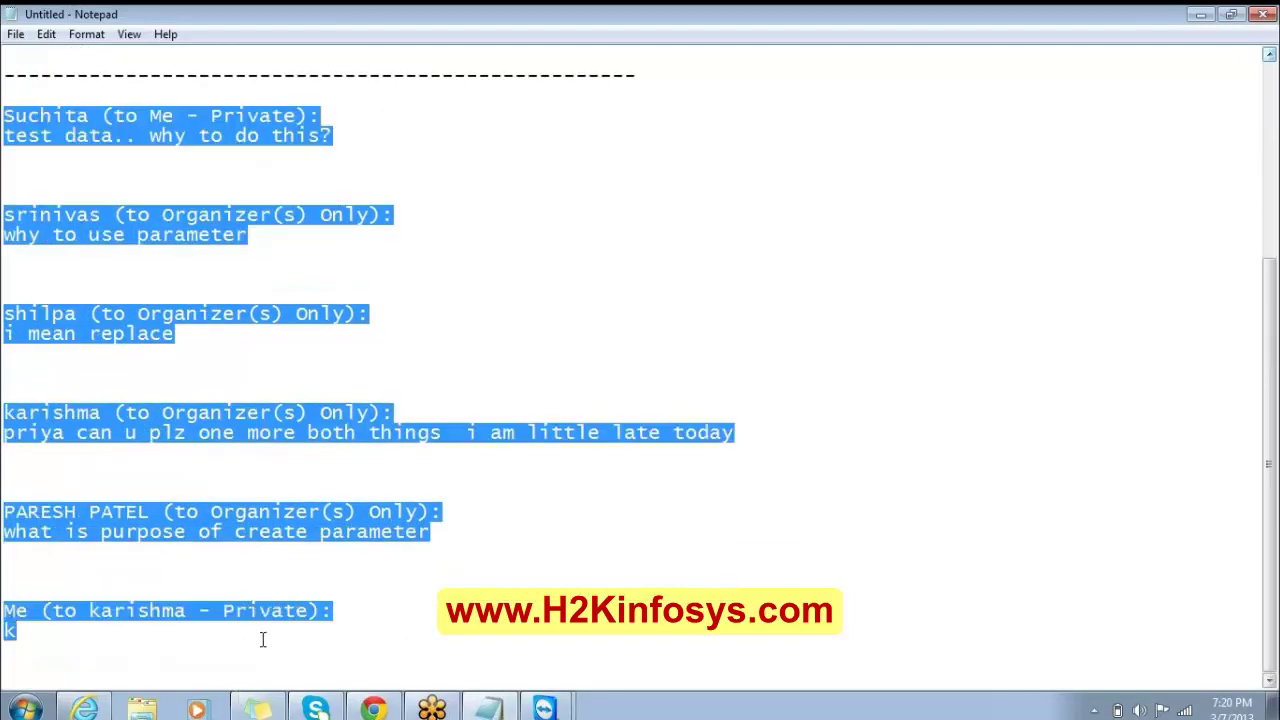
scroll(263, 640, "up", 5)
key("Delete")
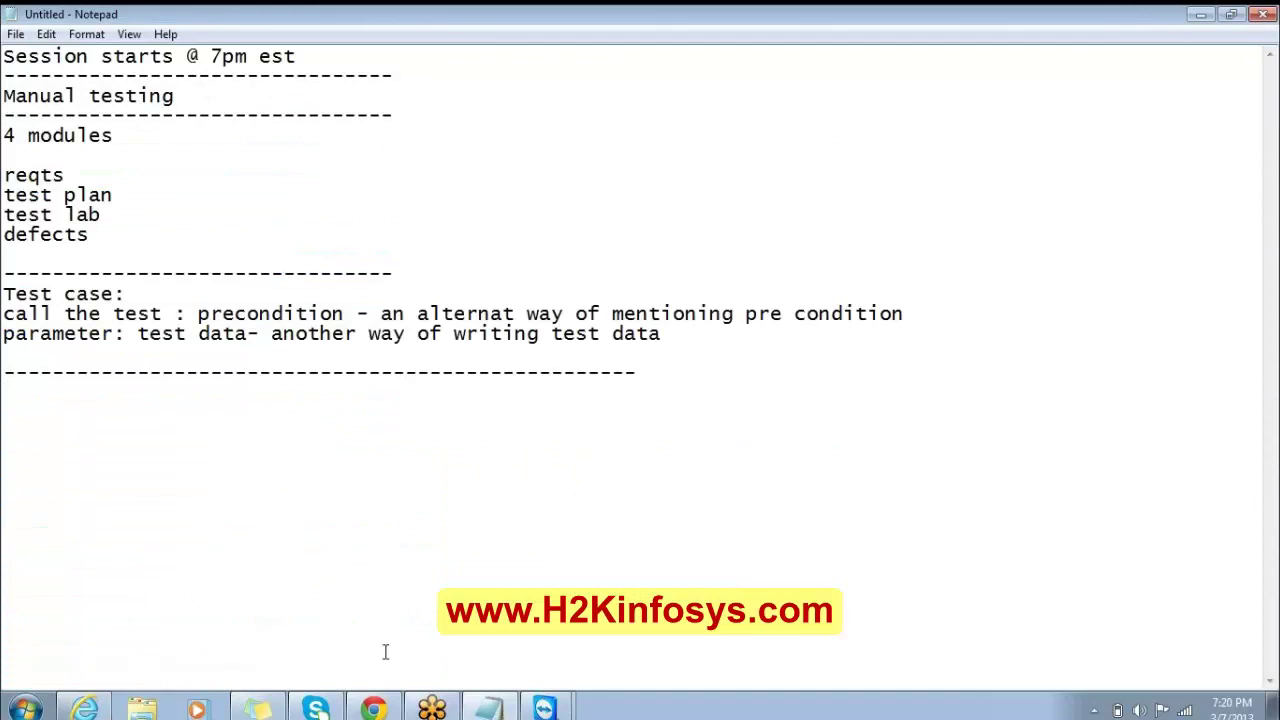
- Switch to Quality Center in the TeamViewer session and open the design steps of the OUrServices Rates International test
mouse_move(543, 709)
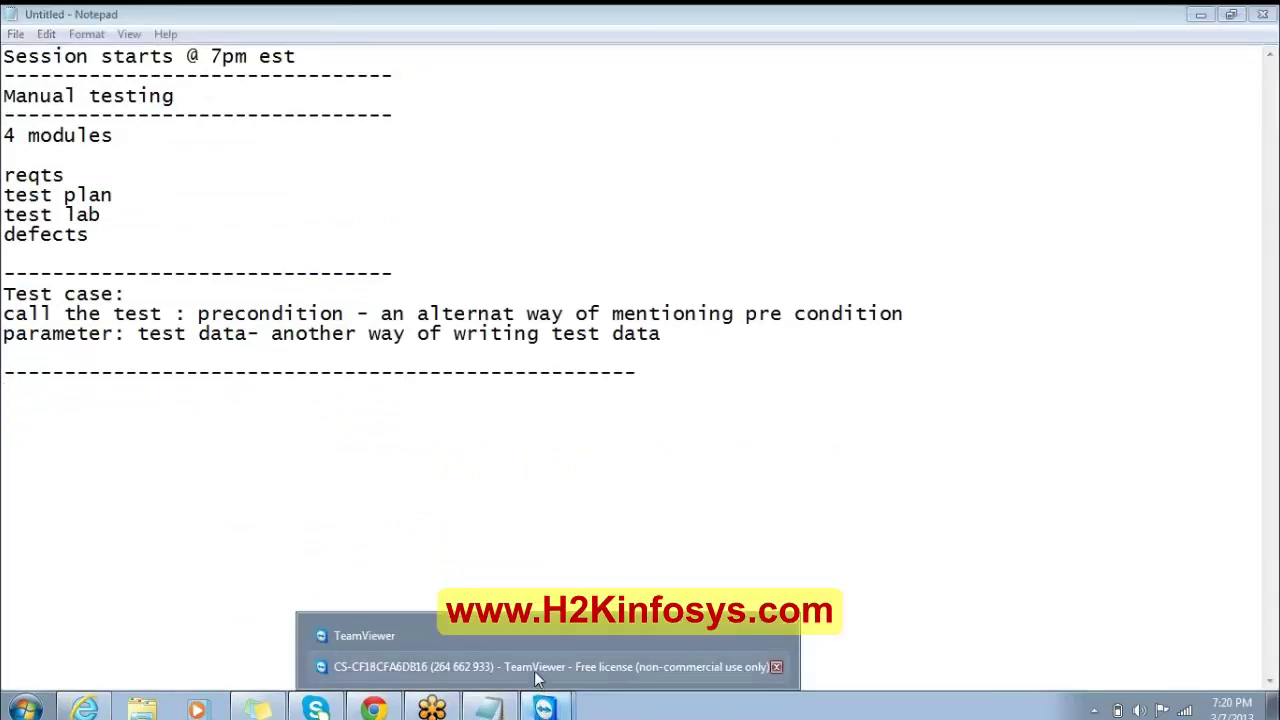
left_click(534, 665)
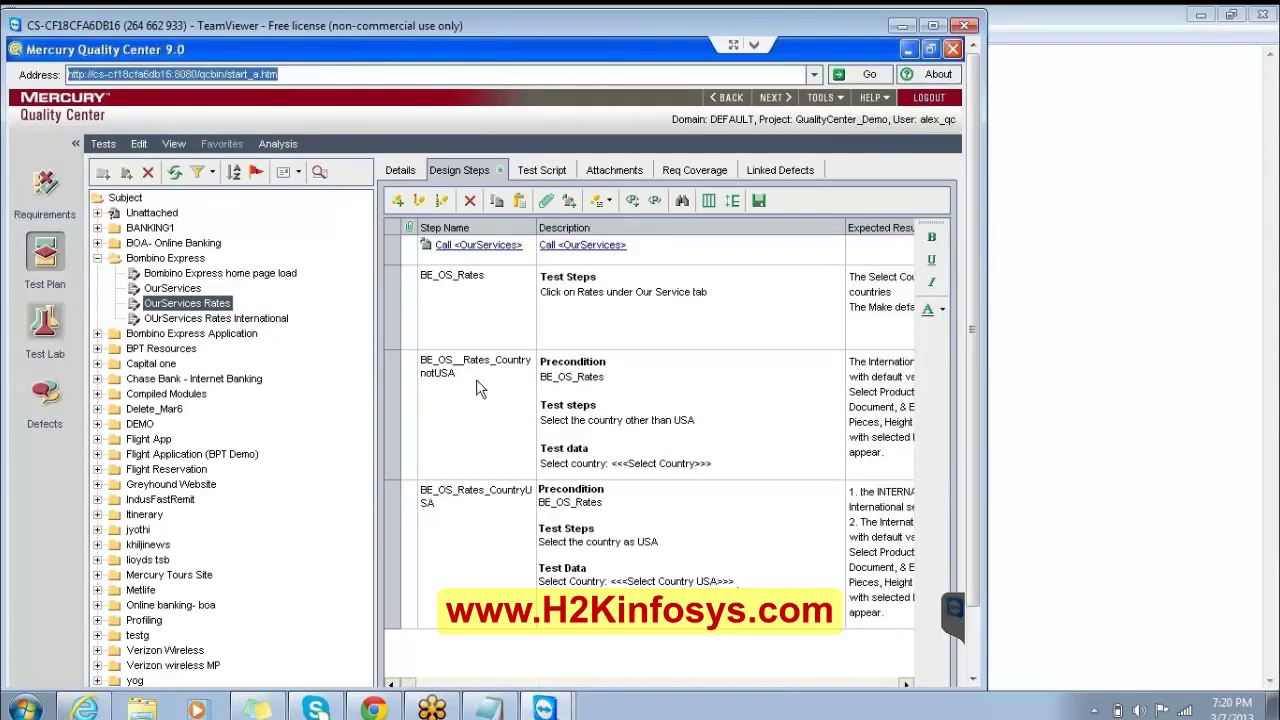
left_click(405, 390)
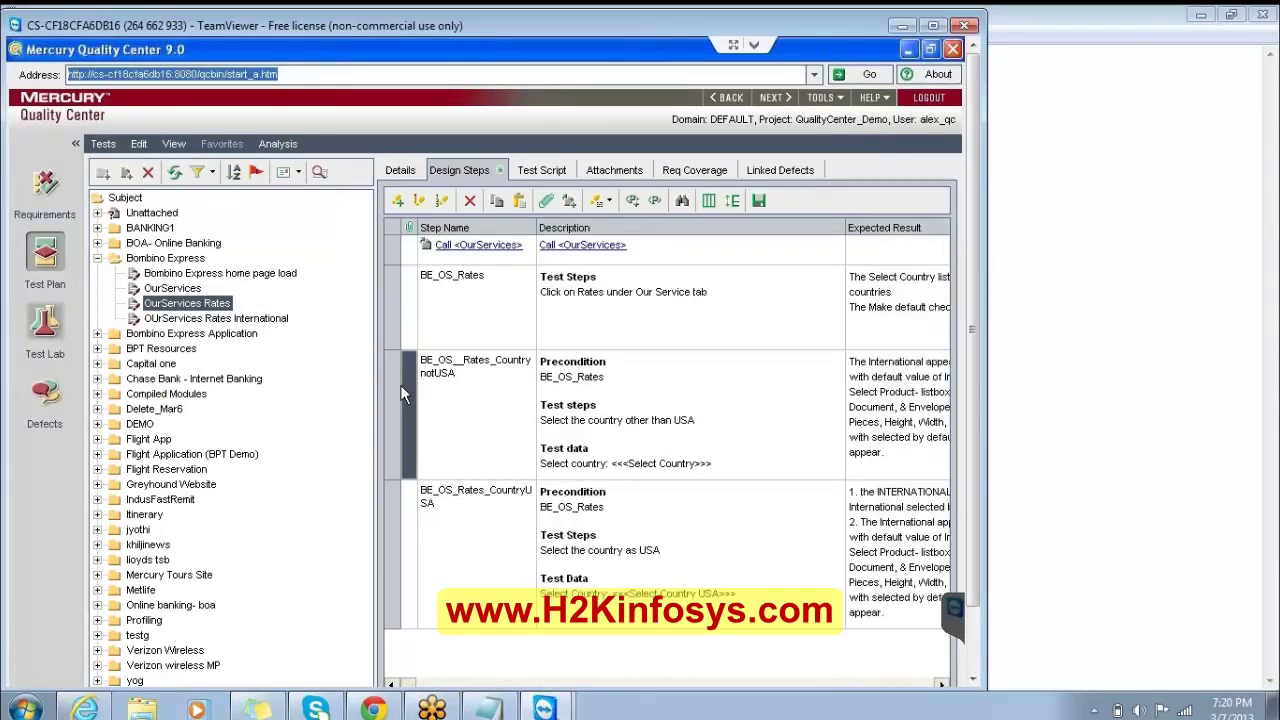
left_click(245, 320)
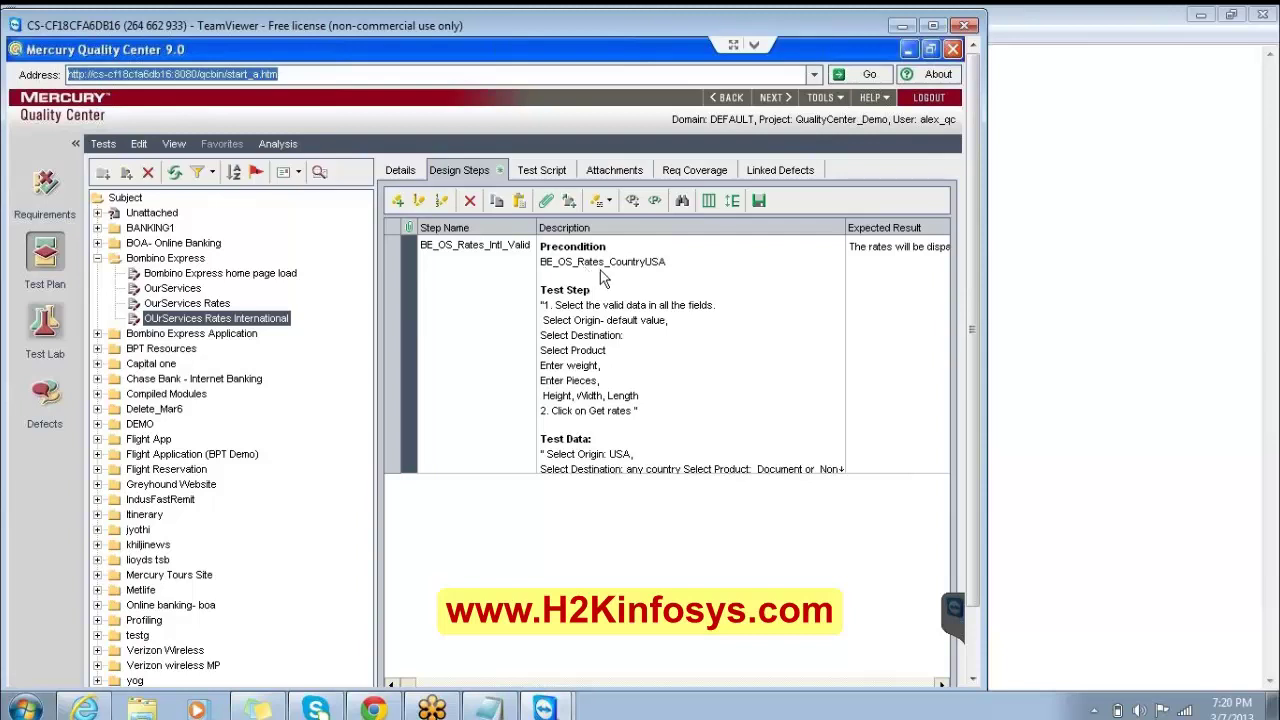
- Insert a call to the OurServices Rates test without parameter values and move it above the BE_OS_Rates_Intl_Valid step
left_click(568, 201)
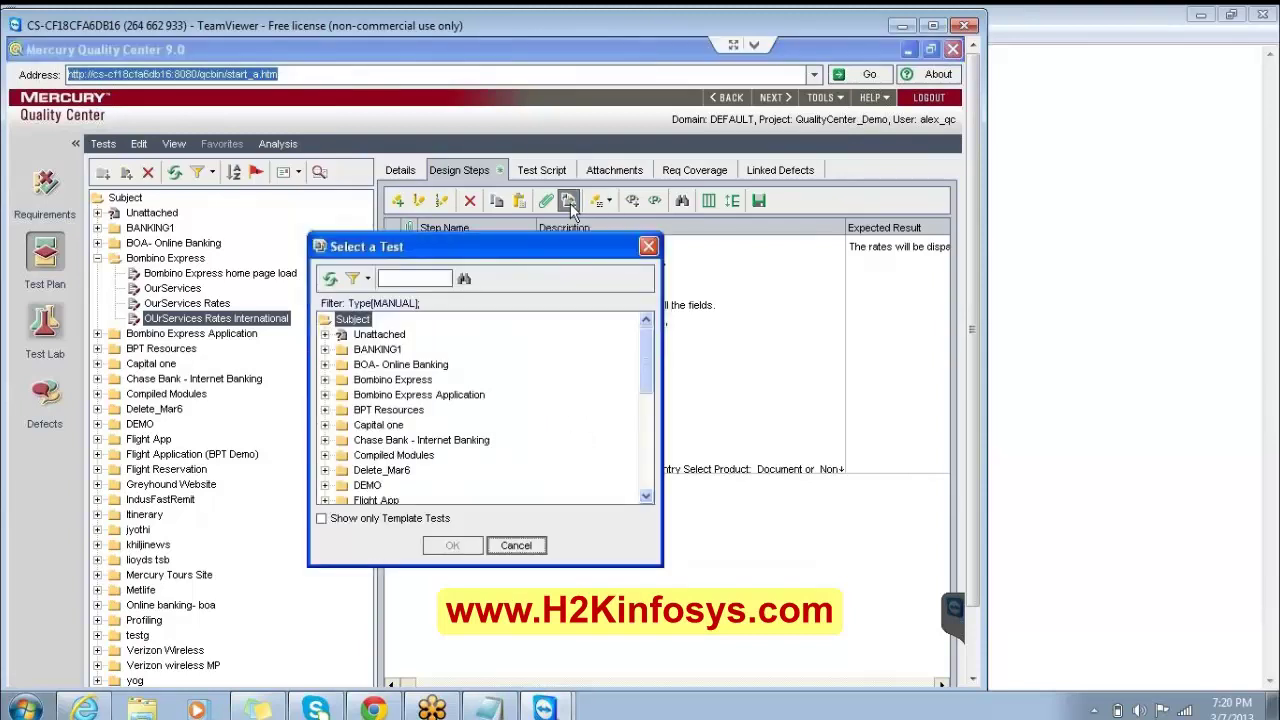
left_click(325, 380)
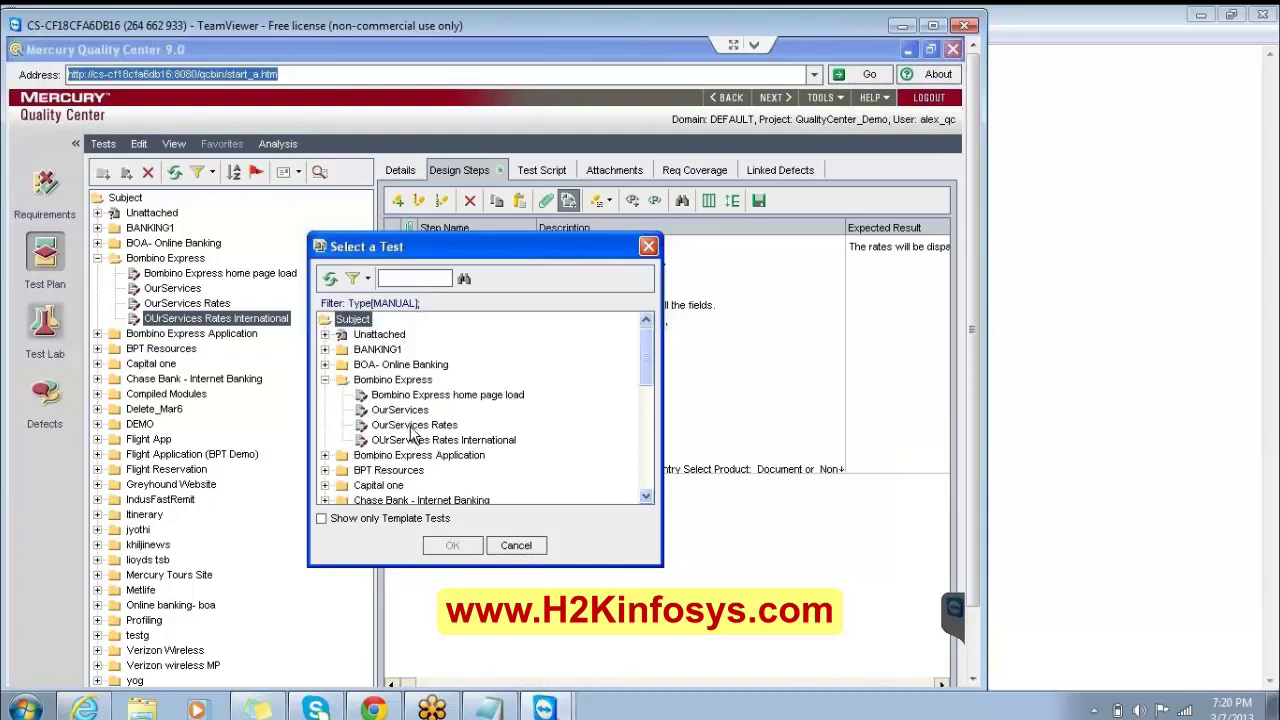
left_click(412, 425)
left_click(462, 547)
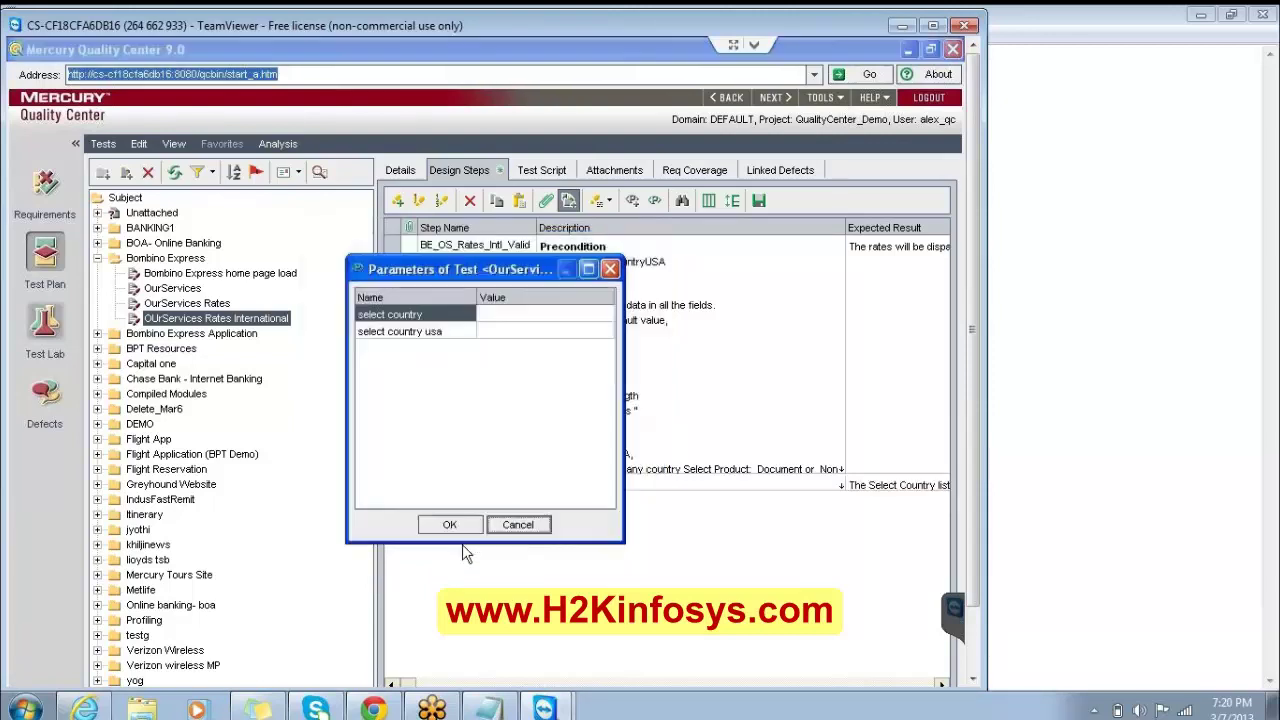
left_click(507, 315)
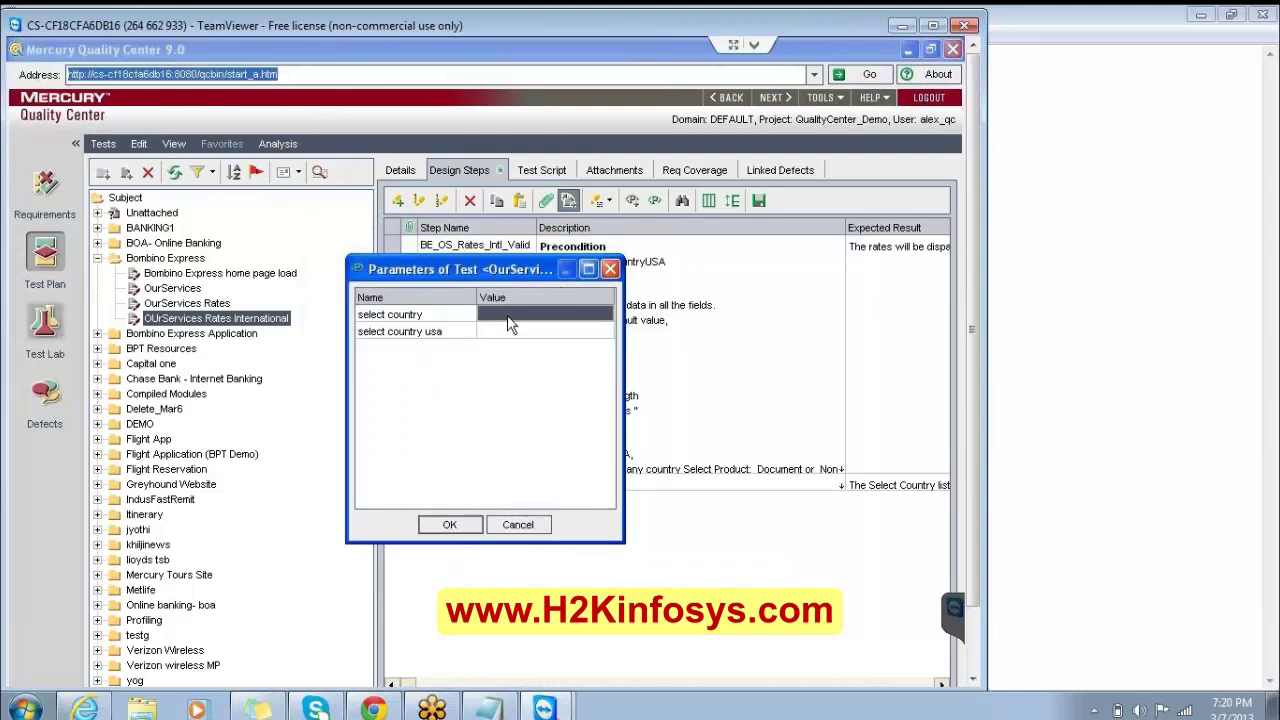
left_click(518, 525)
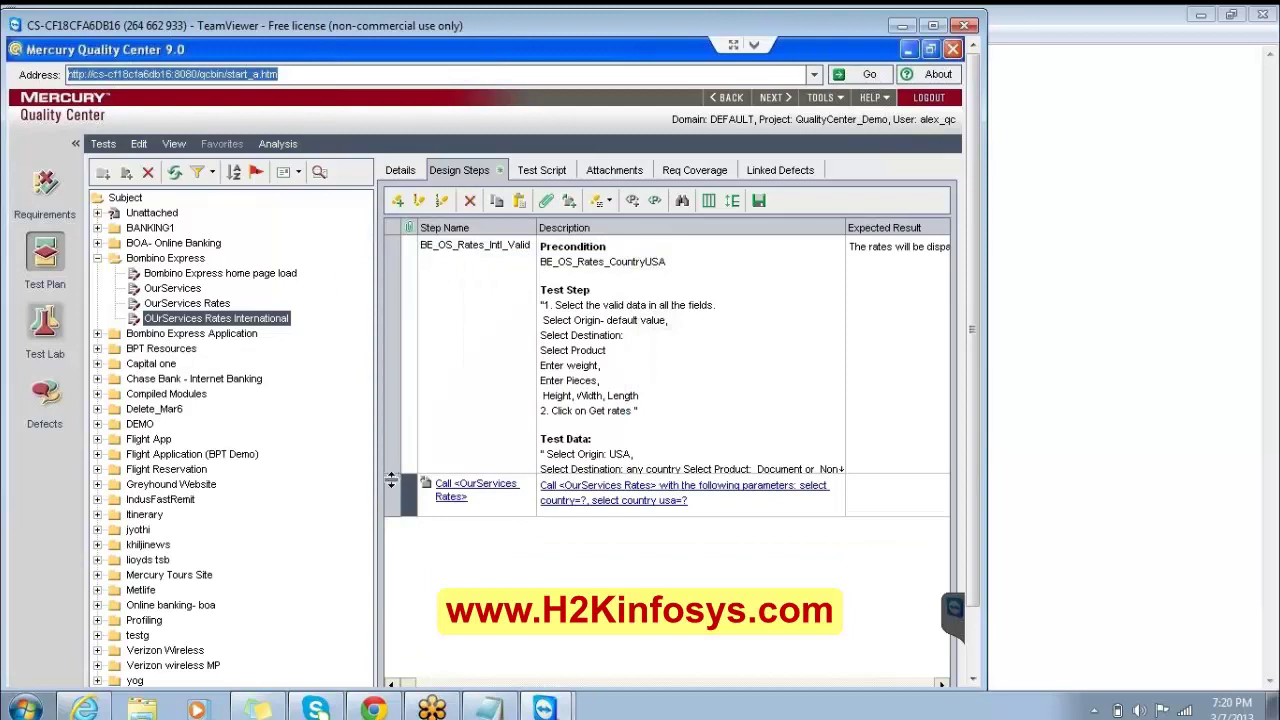
left_click_drag(391, 480, 384, 244)
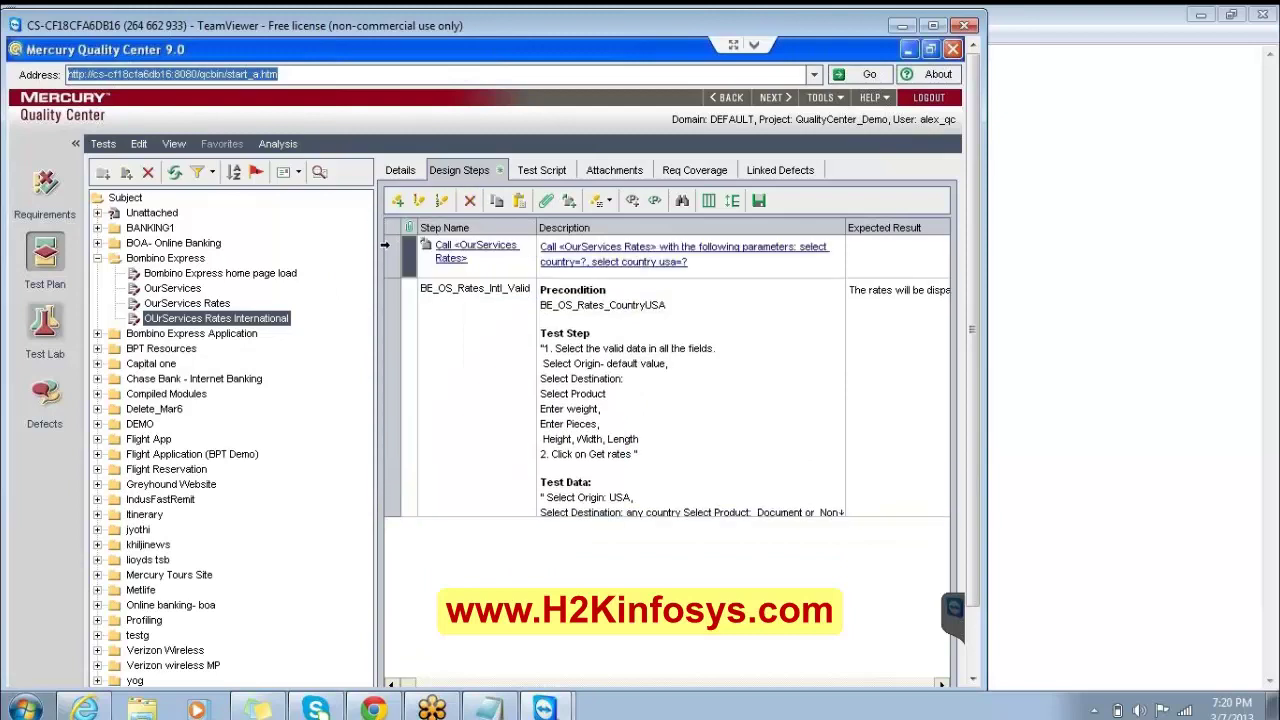
- Delete the Precondition heading and BE_OS_Rates_CountryUSA from the description of the BE_OS_Rates_Intl_Valid step
left_click(442, 334)
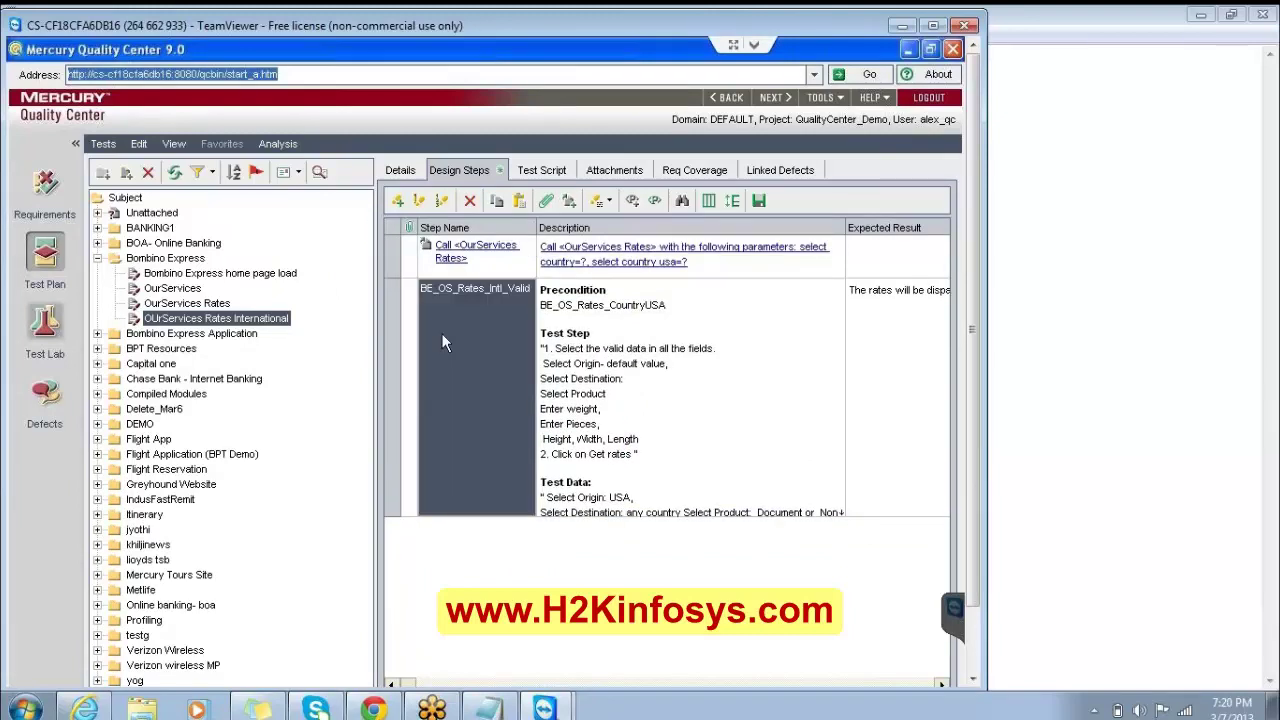
left_click(643, 316)
left_click(645, 312)
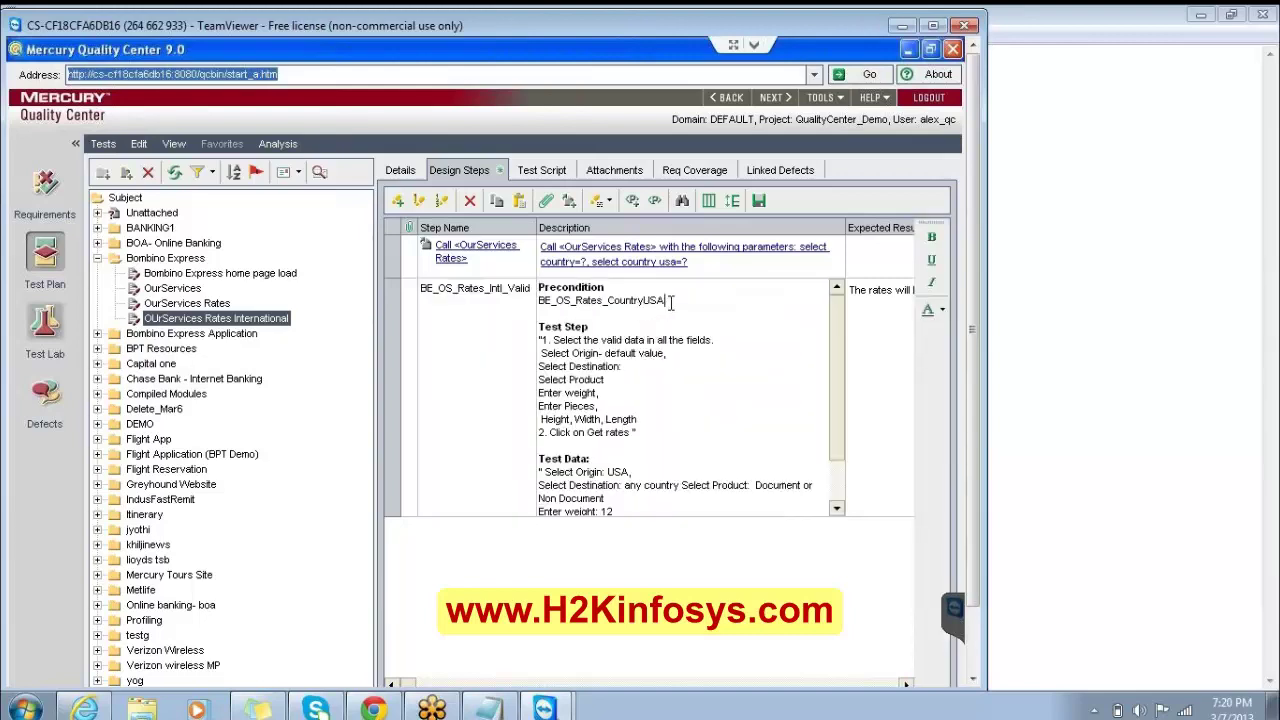
left_click_drag(662, 301, 510, 282)
key("Delete")
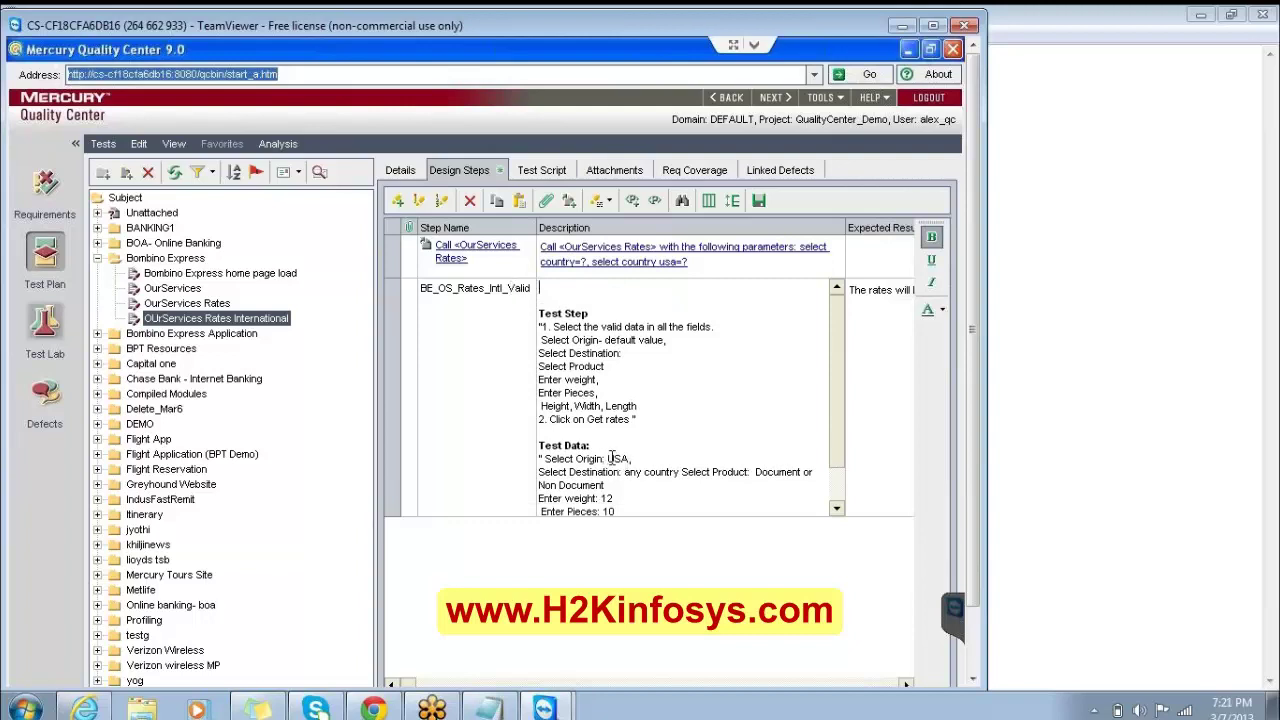
- Replace USA in the Select Origin test data with a parameter named Select Origin
left_click_drag(608, 458, 640, 458)
key("Delete")
left_click(631, 202)
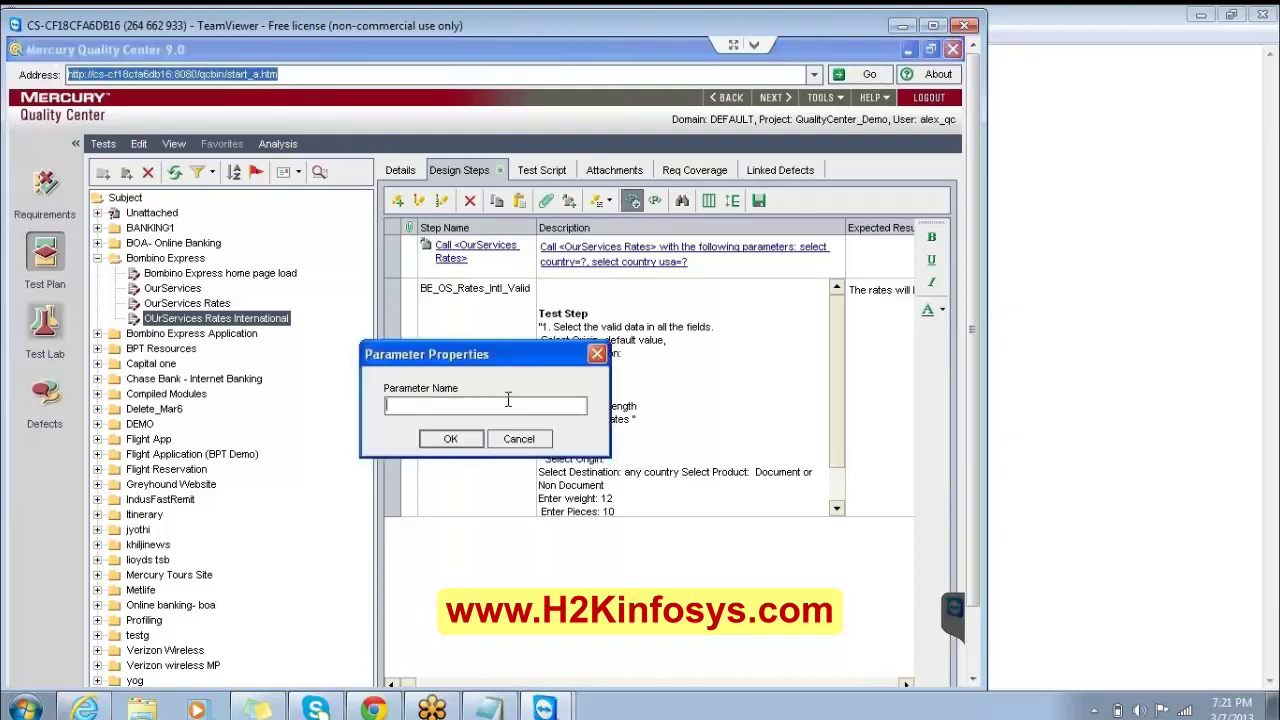
type("Select Origin")
left_click(462, 440)
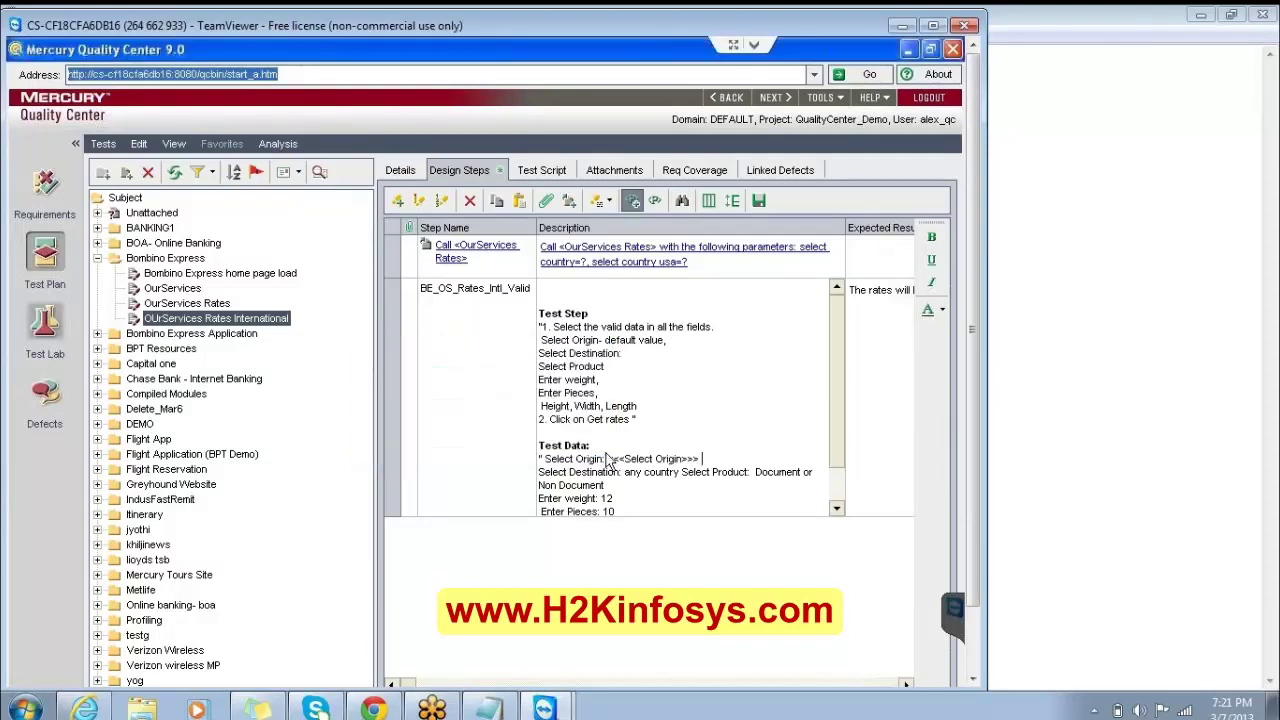
- Replace "any country Select Product: Document or Non Document" after Select Destination in the test data with a parameter named Select Destination
left_click_drag(625, 472, 792, 484)
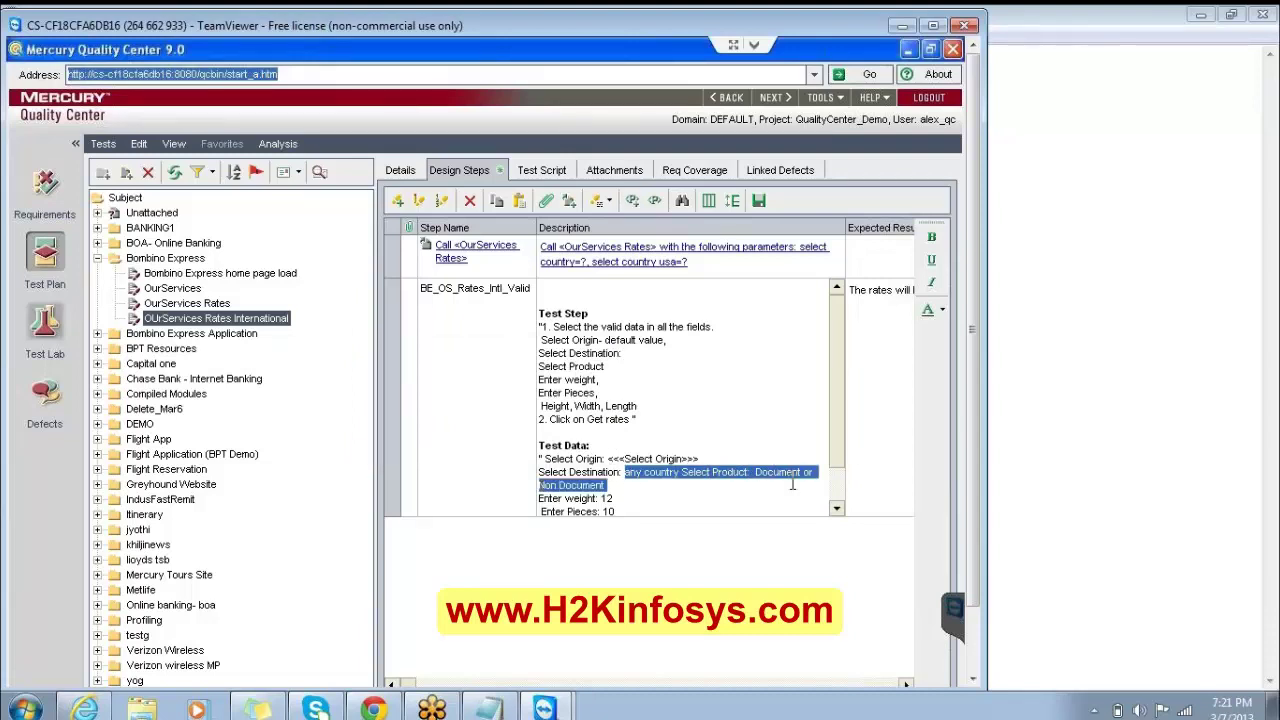
key("Delete")
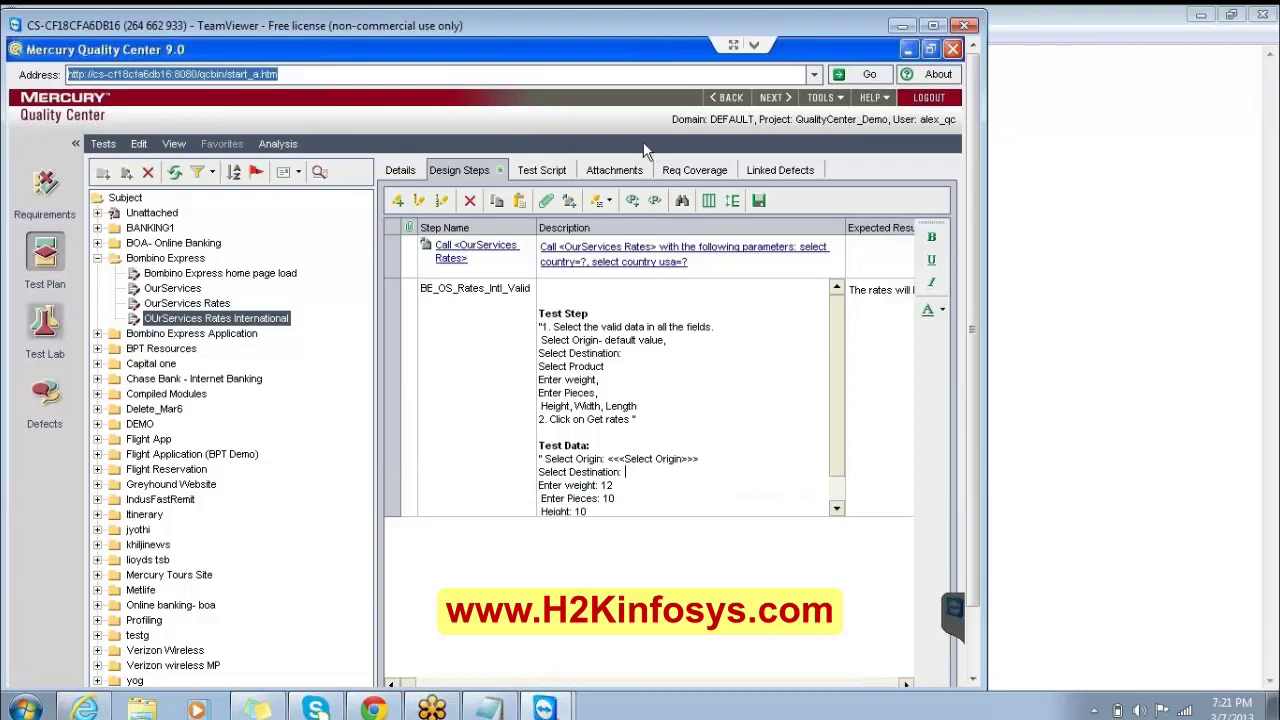
left_click(632, 201)
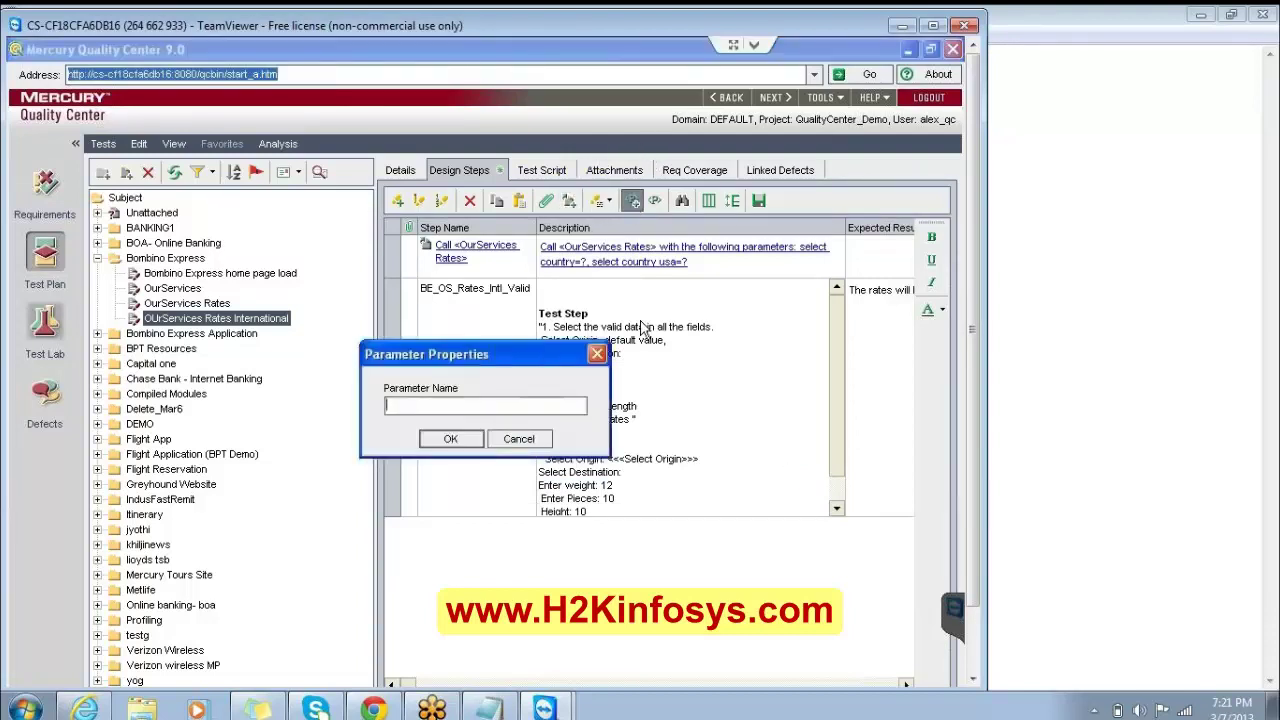
type("Select Destination")
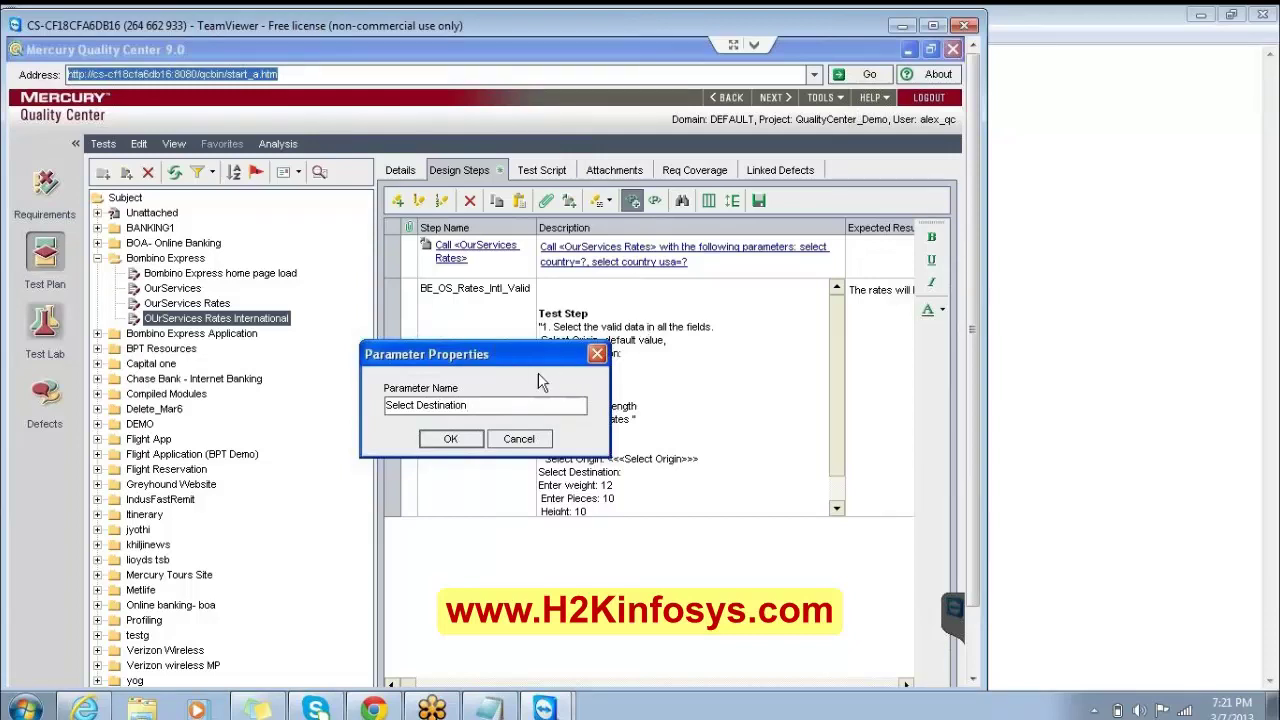
left_click(463, 439)
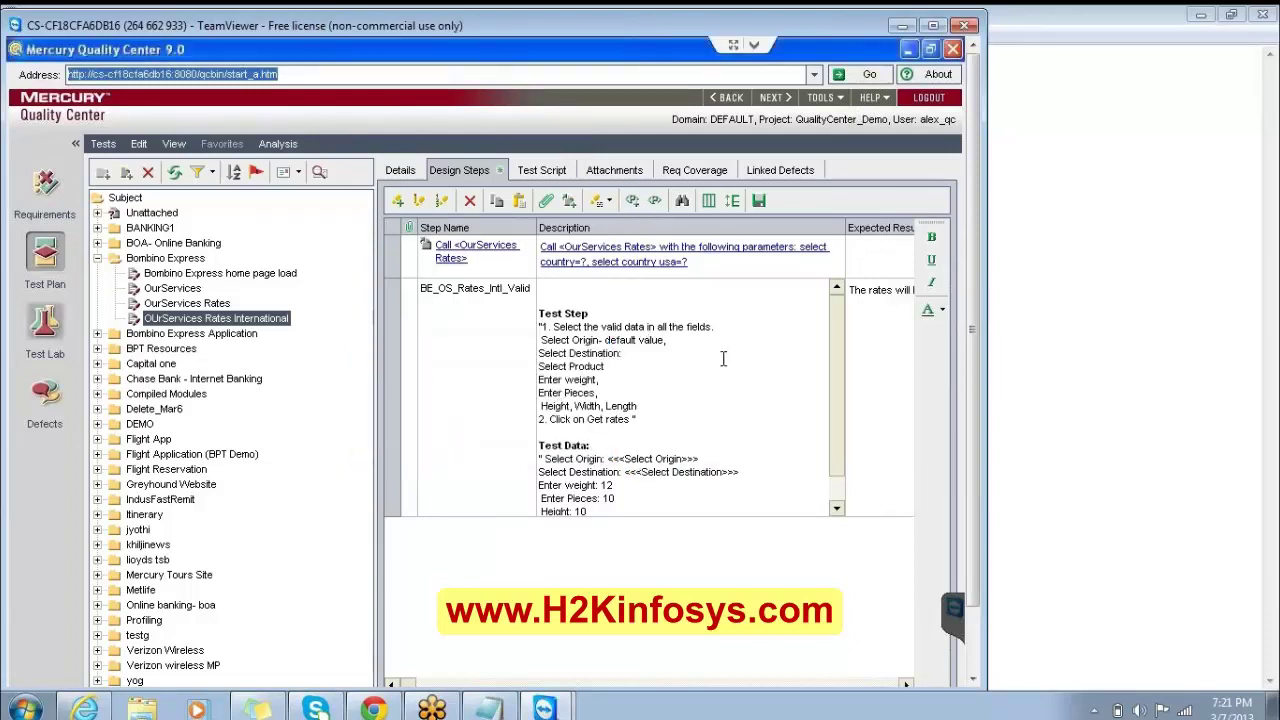
left_click(836, 508)
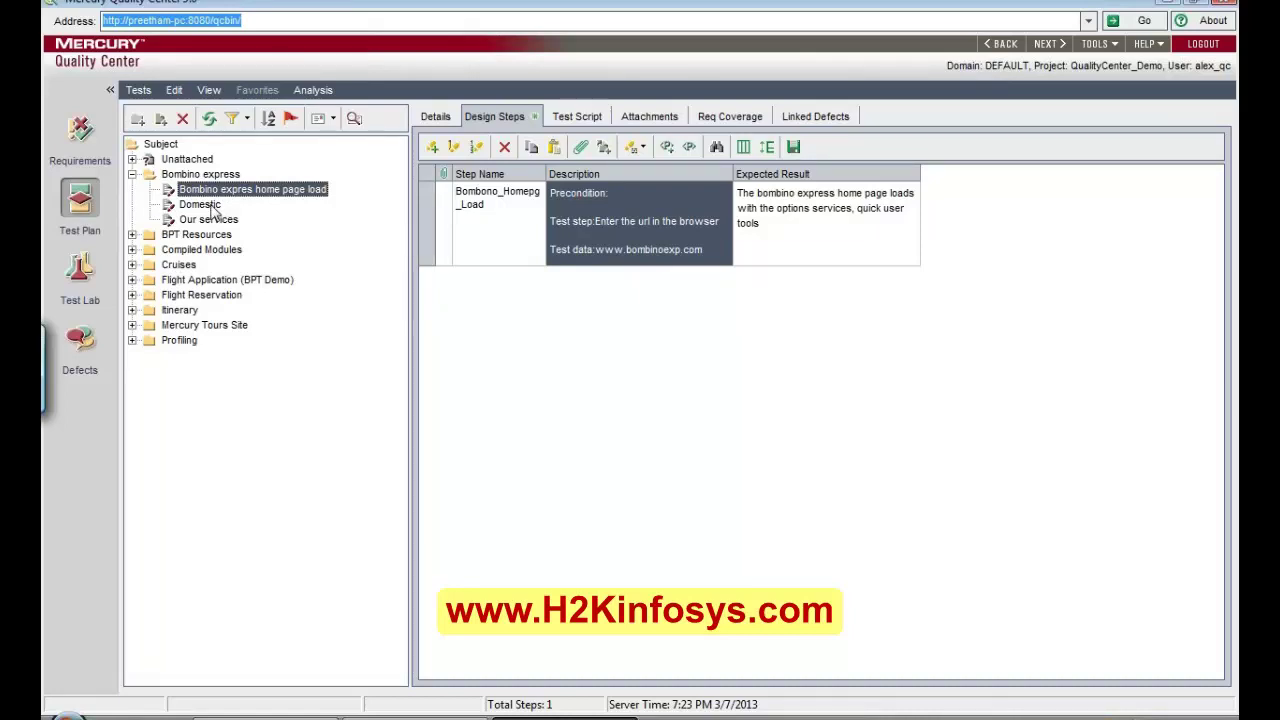
- Check the design steps and available actions of the Domestic and Our services tests in the Bombino express folder
left_click(200, 204)
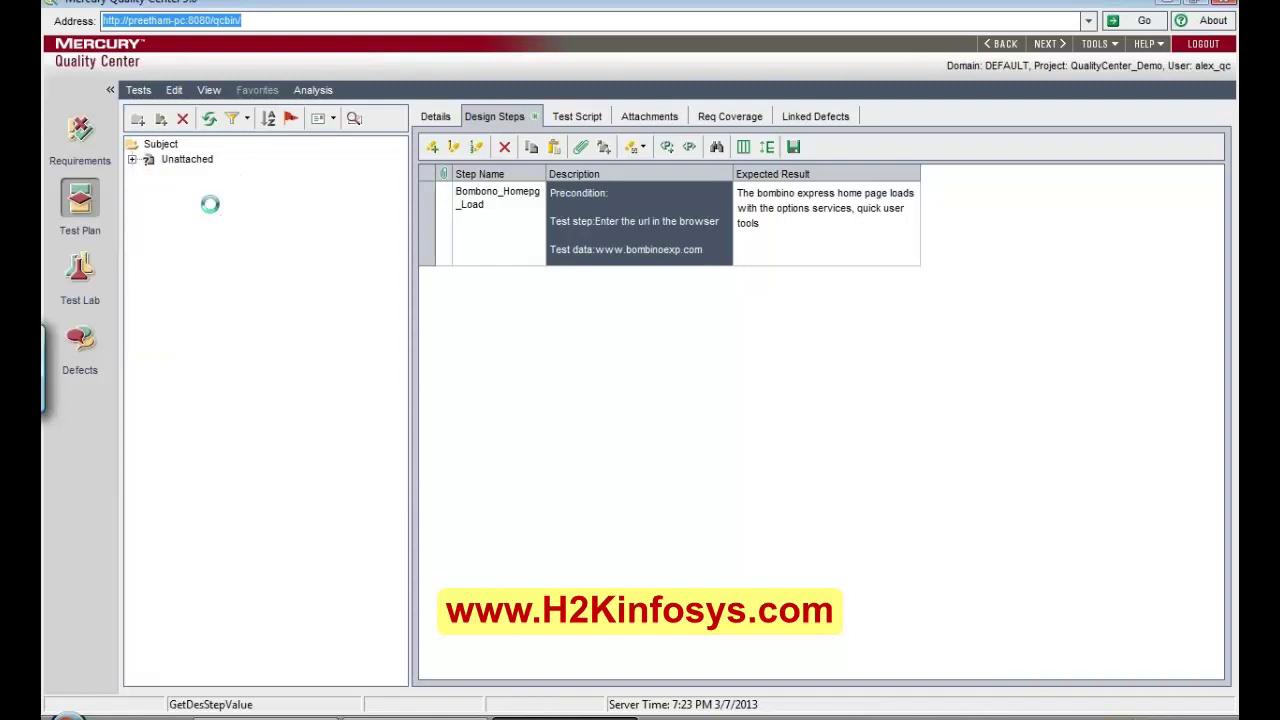
right_click(213, 210)
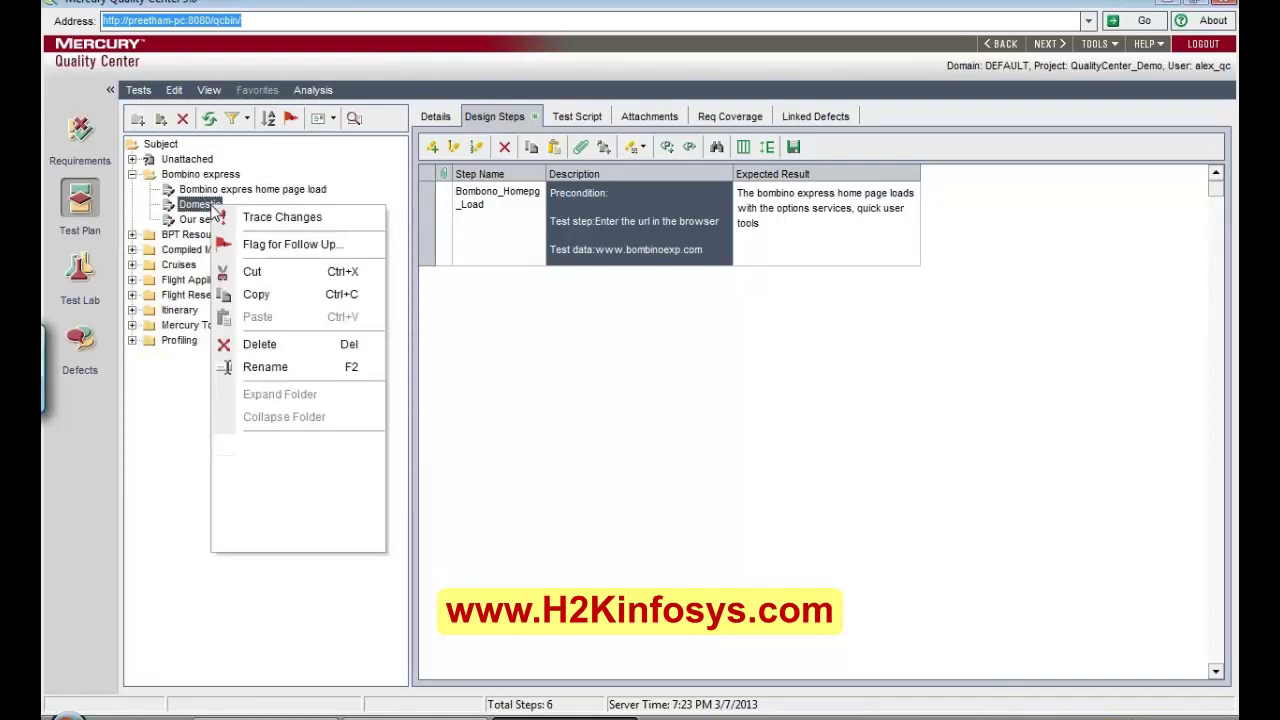
key("Escape")
left_click(200, 219)
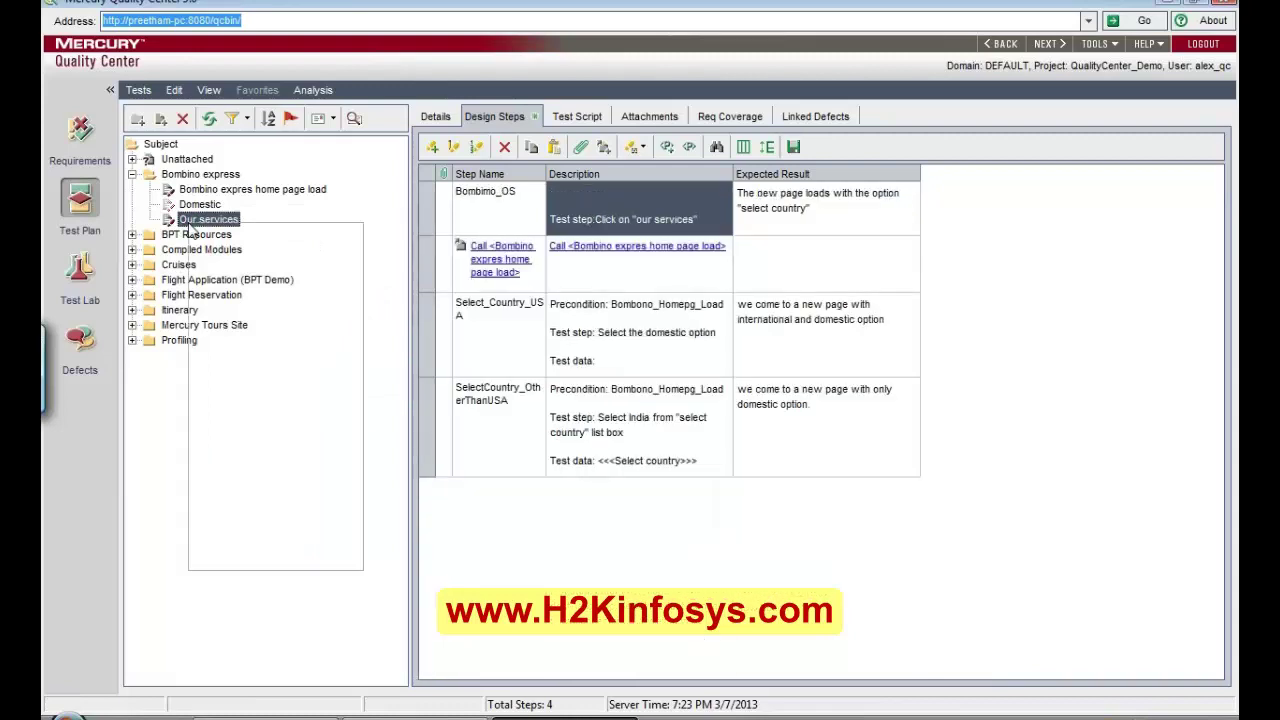
right_click(191, 222)
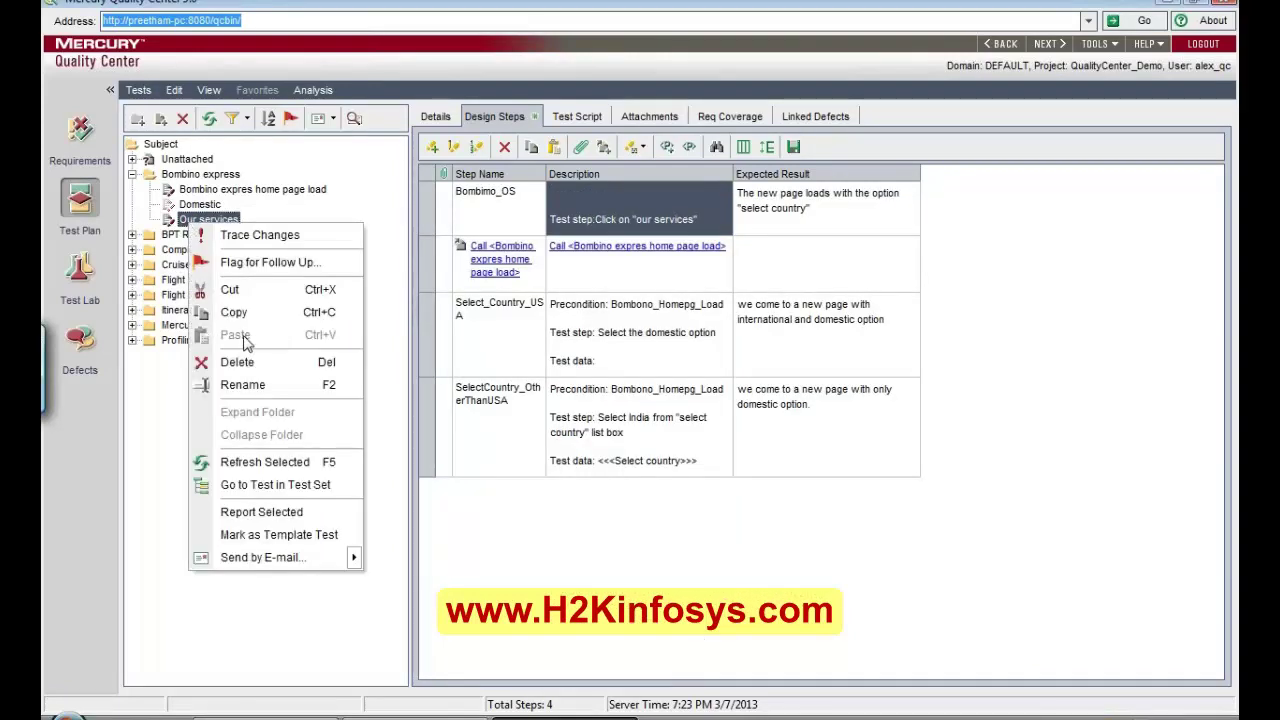
left_click(253, 217)
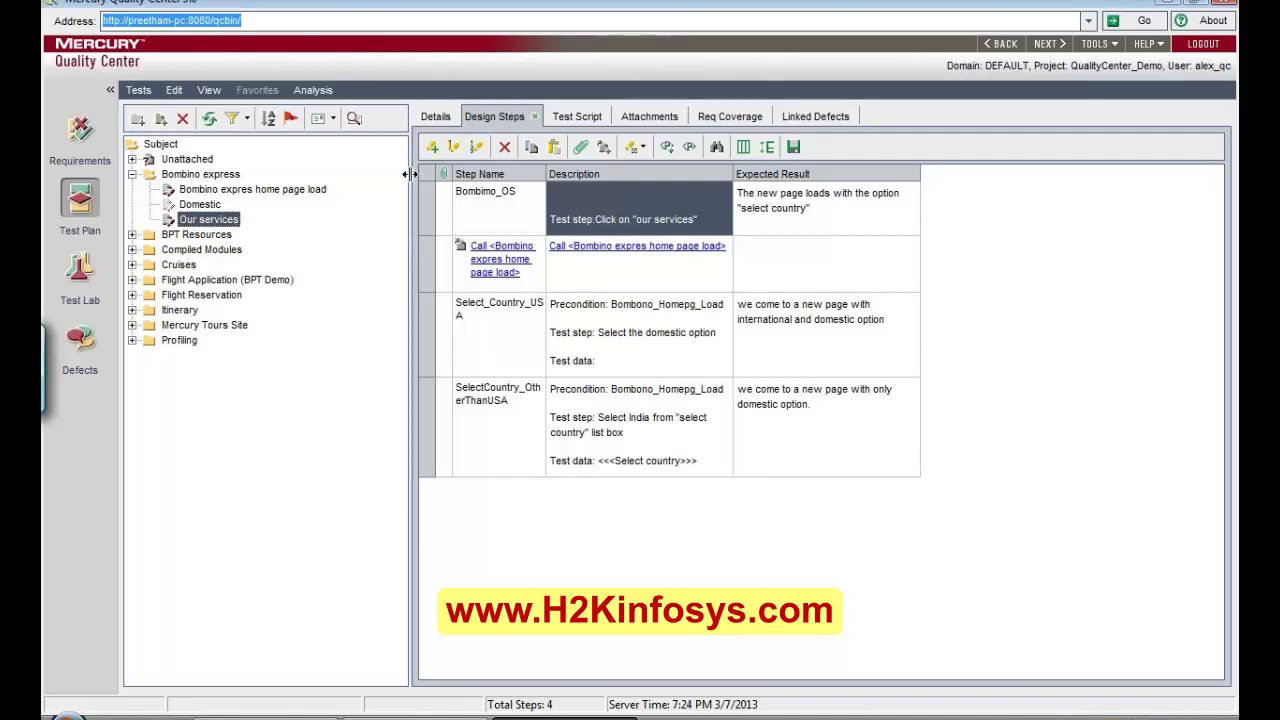
- Follow the call link in the Our services test to review the design steps of the called Bombino expres home page load test
left_click(590, 270)
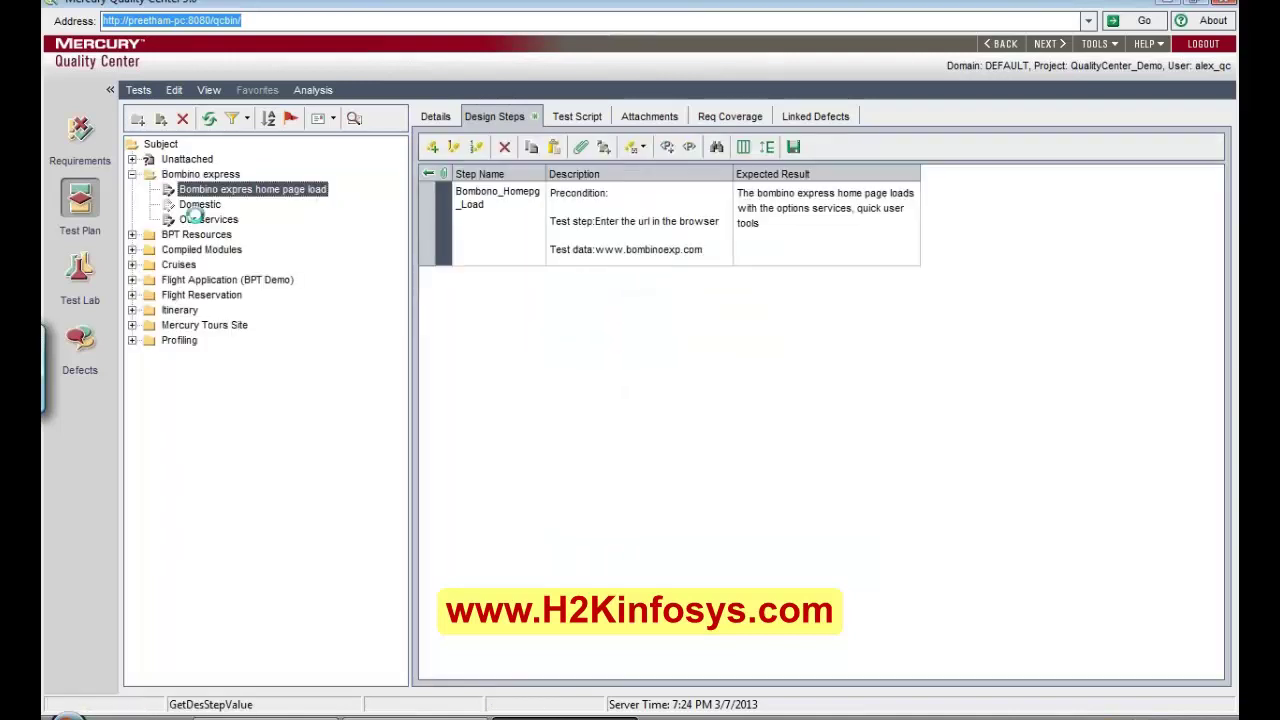
left_click(198, 220)
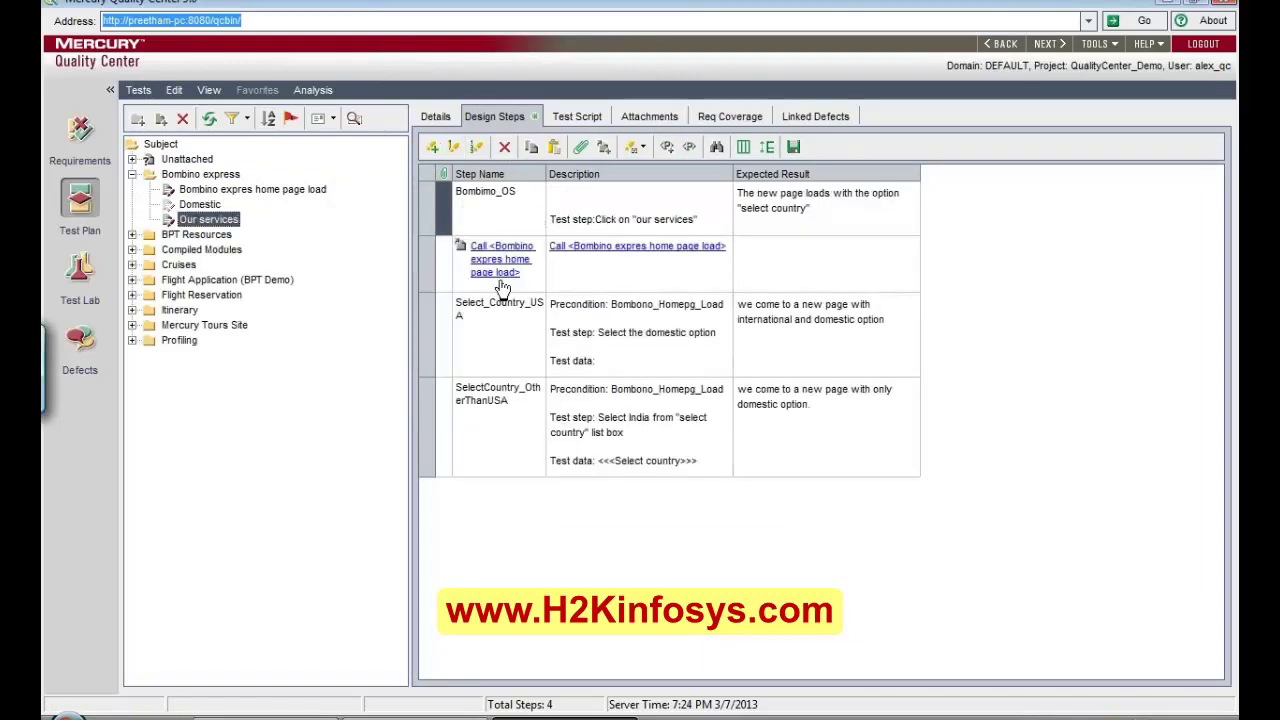
left_click(510, 262)
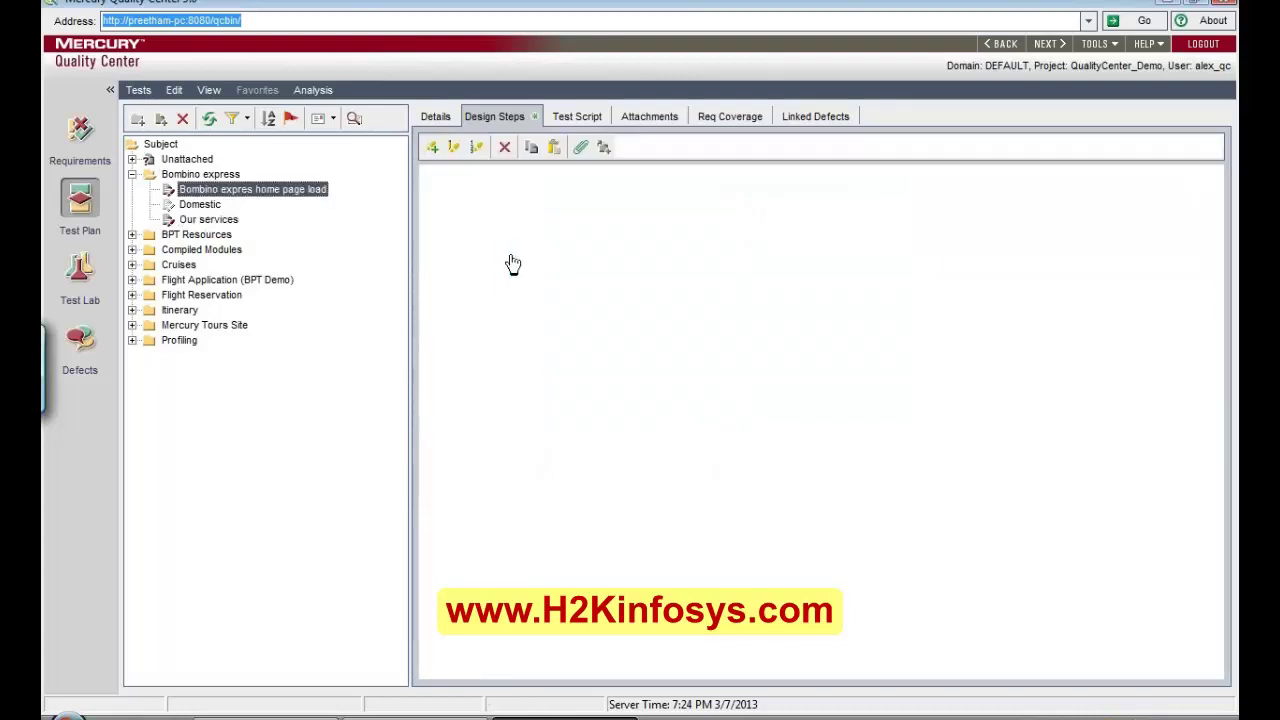
left_click(217, 205)
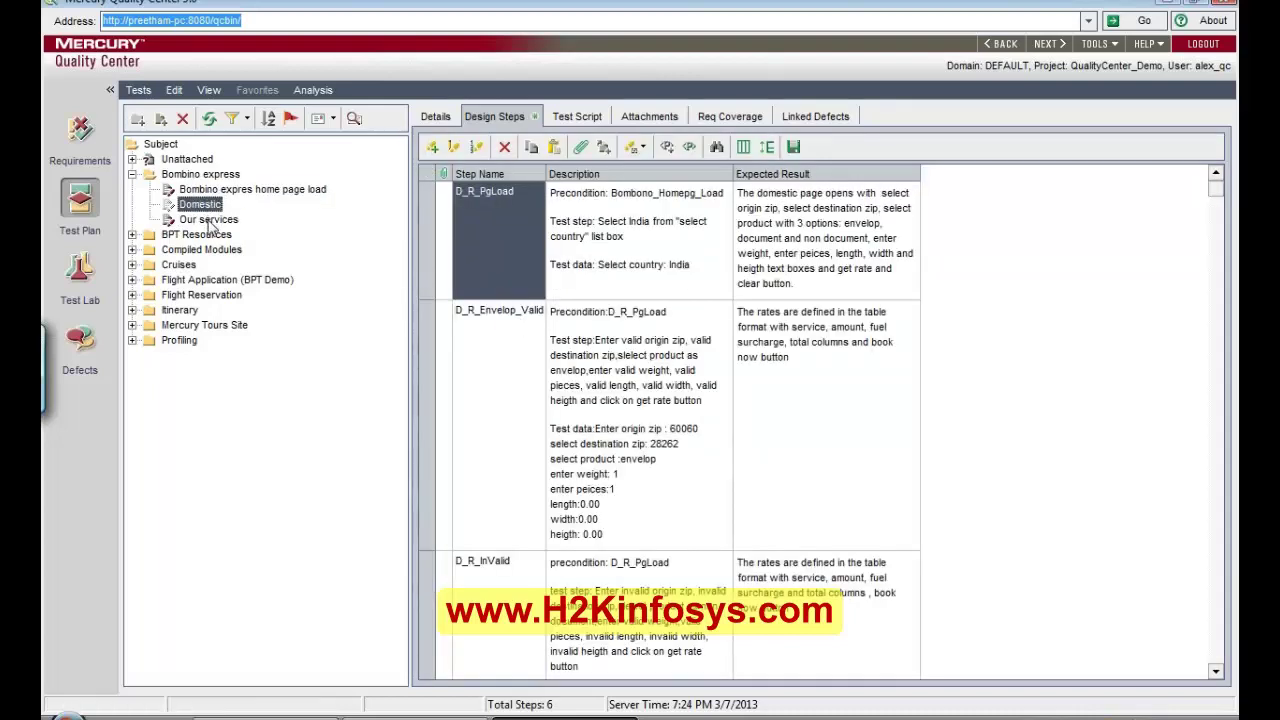
left_click(208, 221)
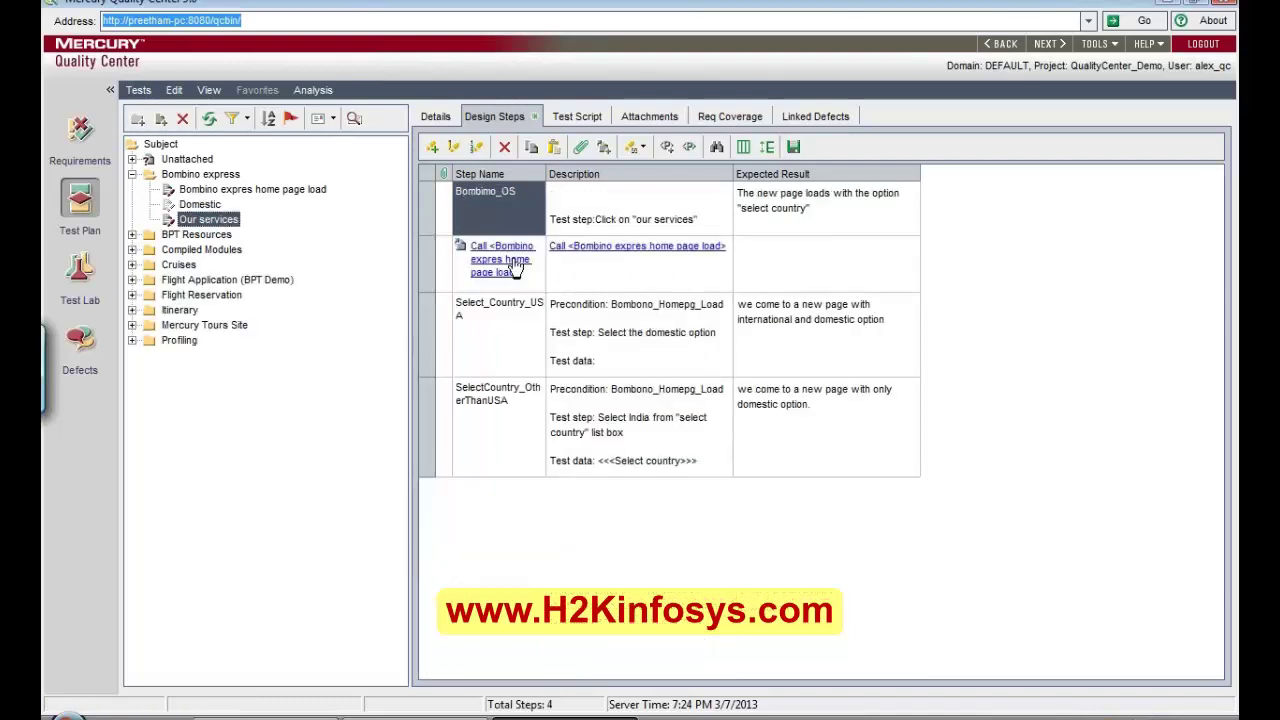
key("Left")
key("Down")
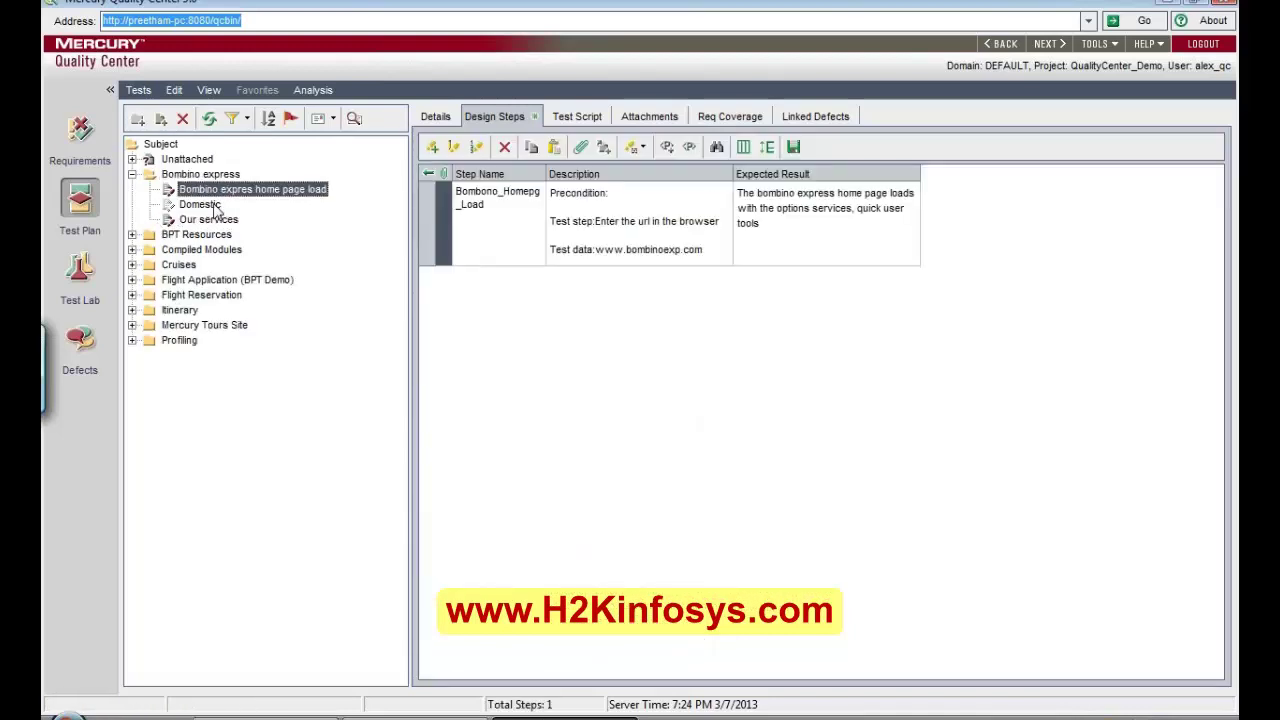
- Move the call to the Bombino expres home page load test above the Bombimo_OS step in the Our services test
left_click(208, 220)
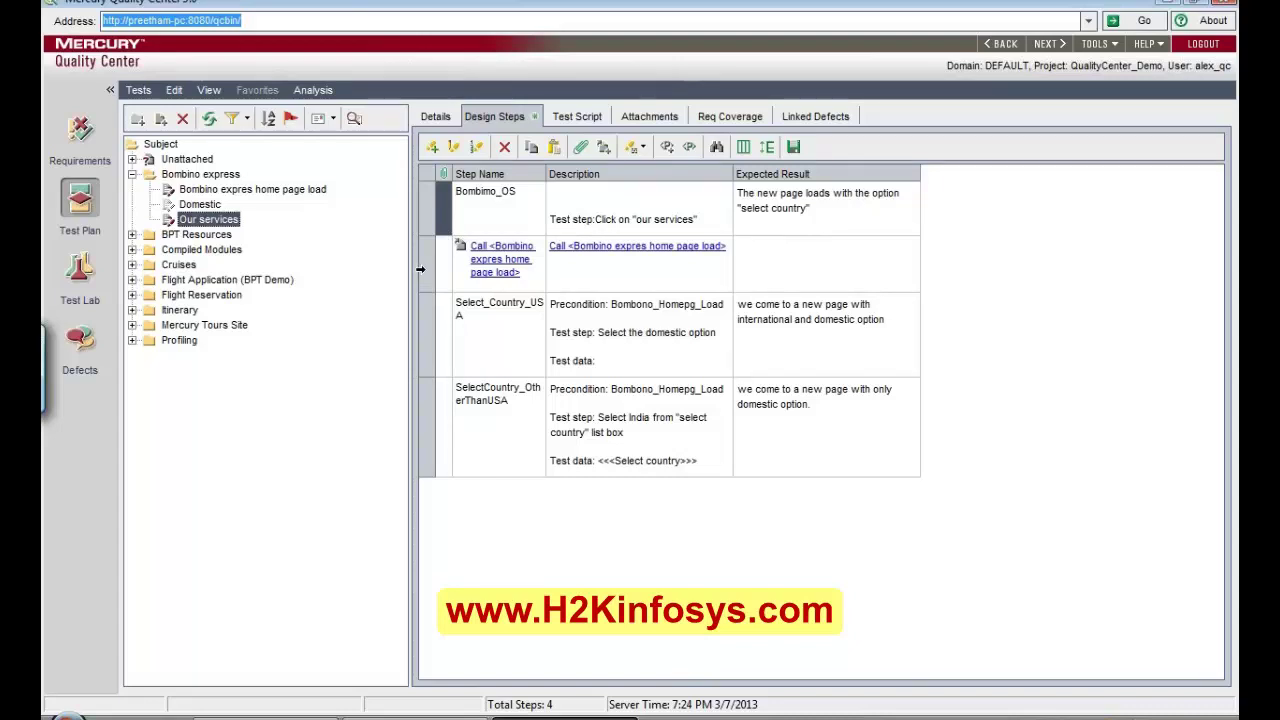
left_click_drag(420, 268, 420, 213)
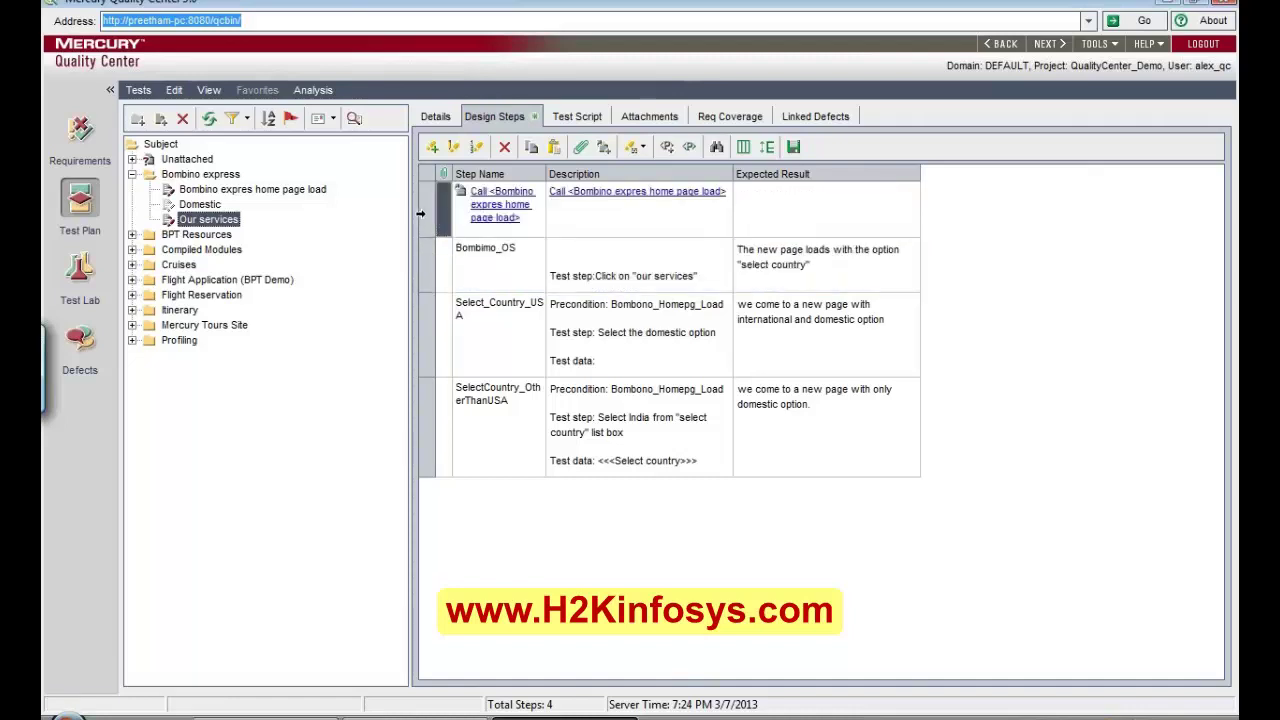
- Compare the steps and preconditions of the Domestic test with those of the Our services test
left_click(205, 205)
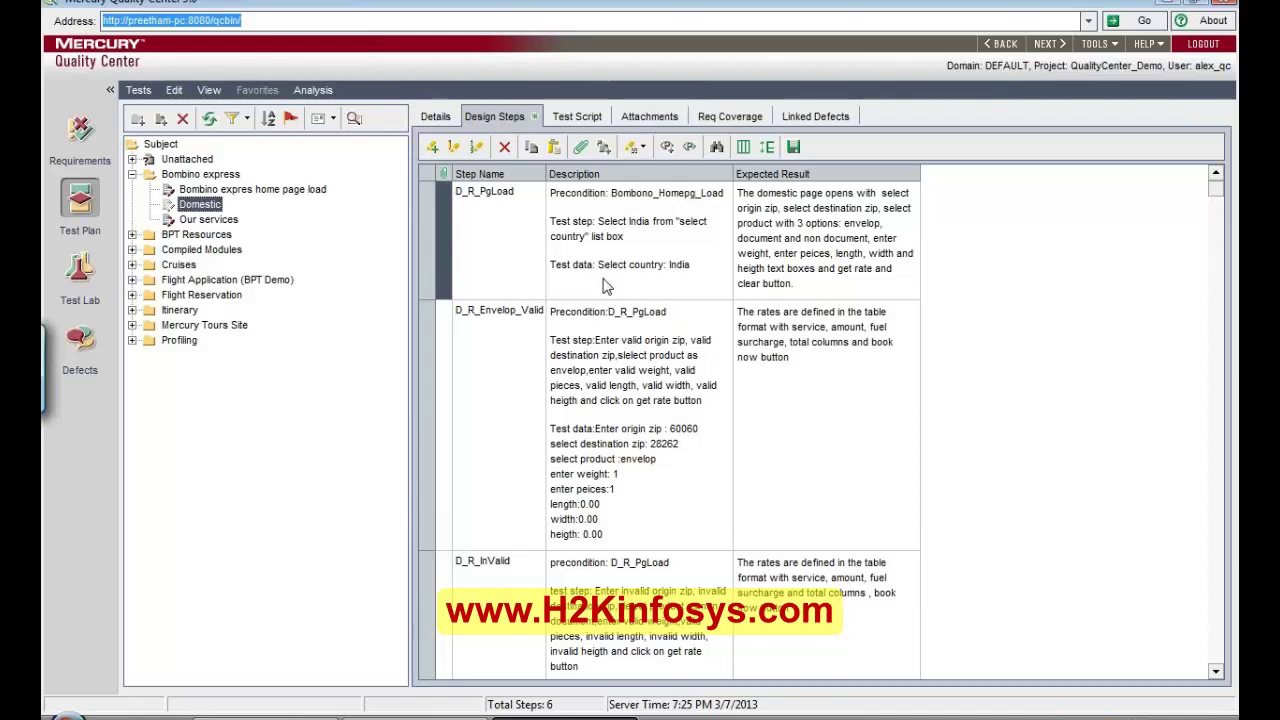
left_click(237, 222)
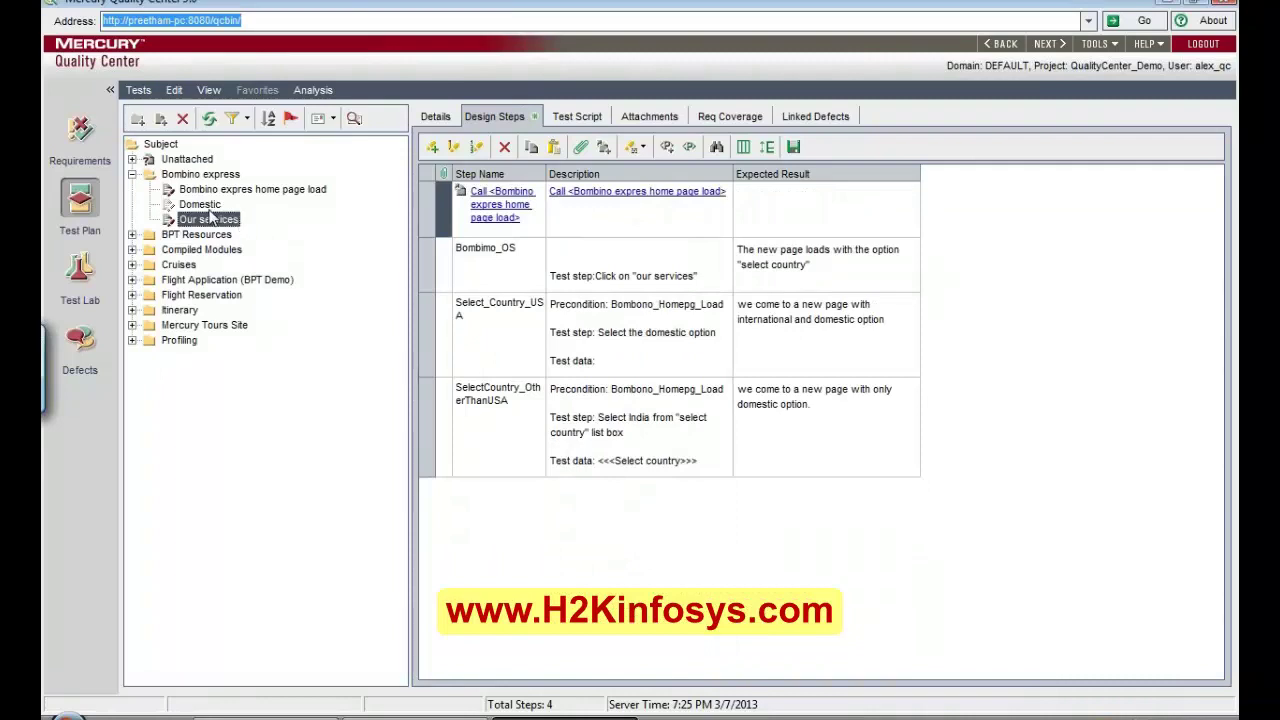
left_click(208, 206)
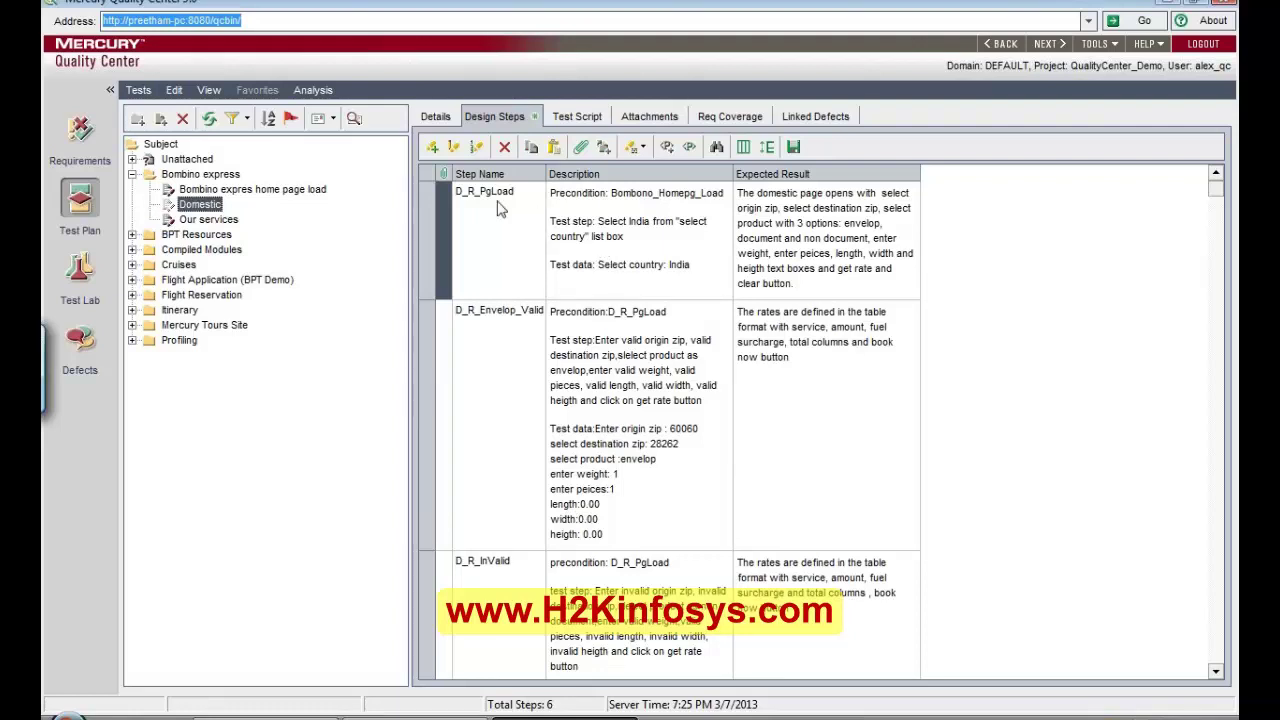
left_click(236, 221)
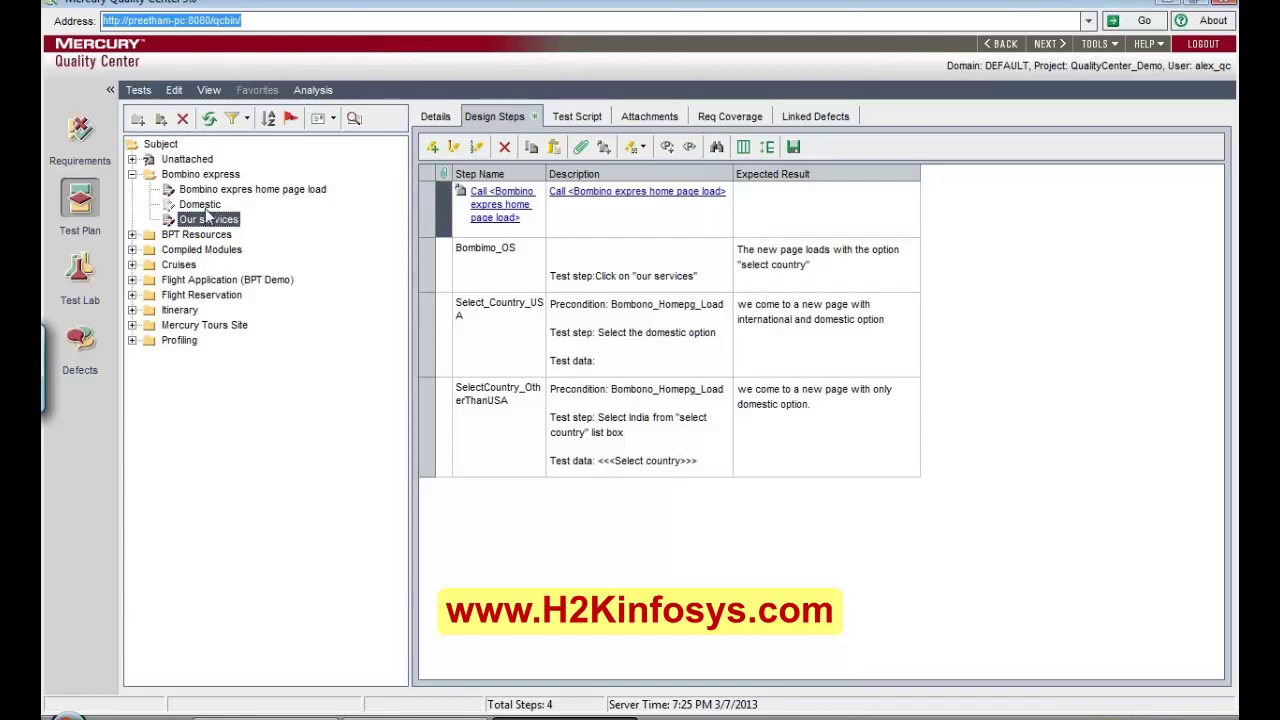
left_click(201, 205)
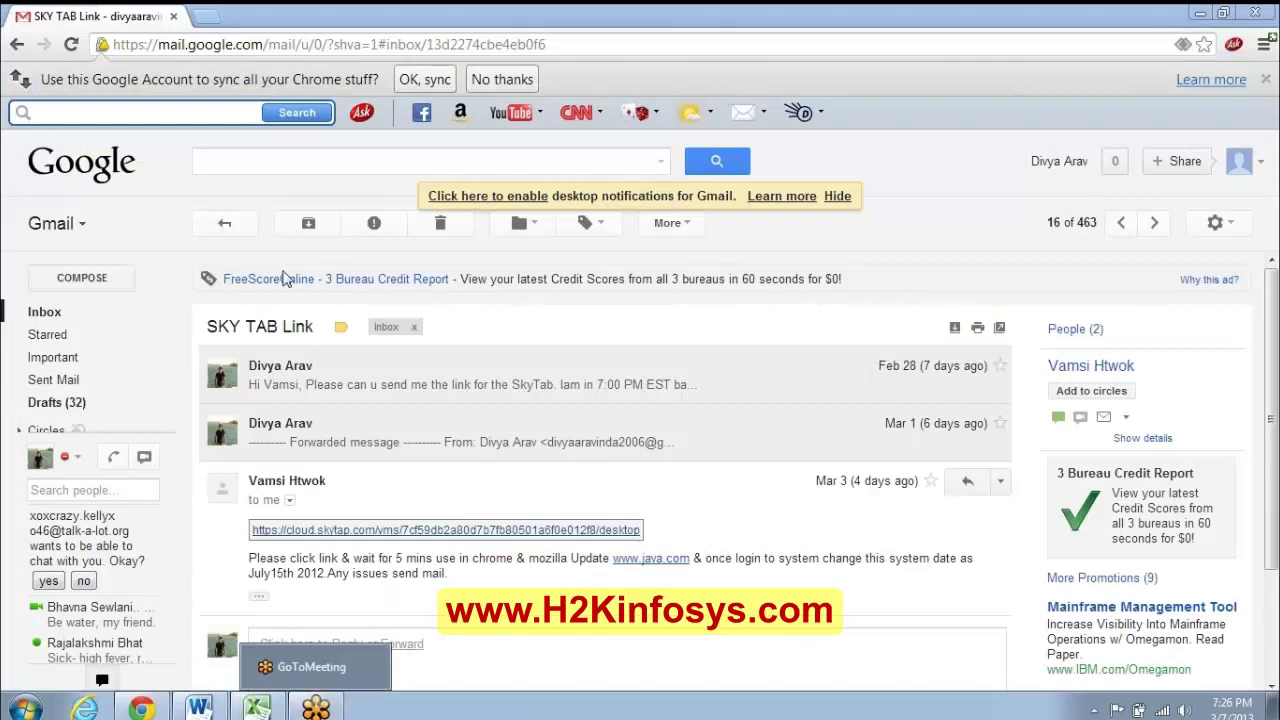
- Open the QC- 9 Student 3 virtual machine from the e-mailed Skytap link and try to log in to the QualityCenter_Demo project
left_click(372, 536)
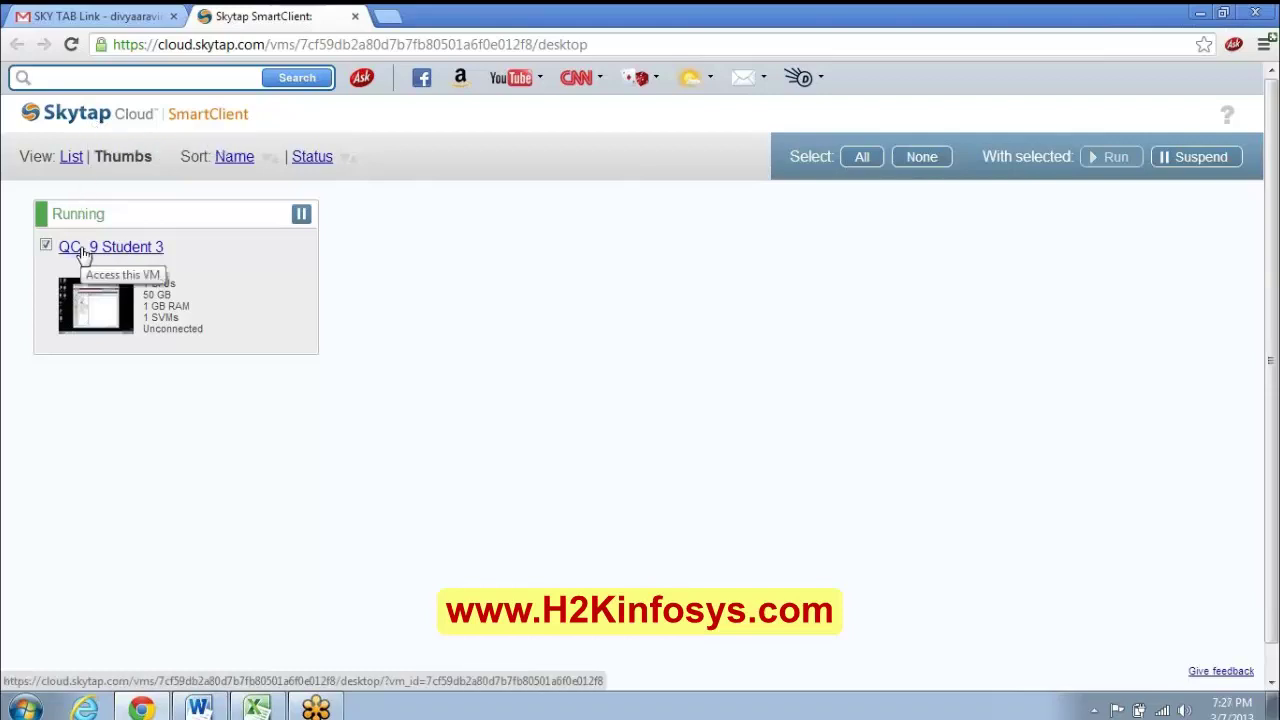
left_click(105, 328)
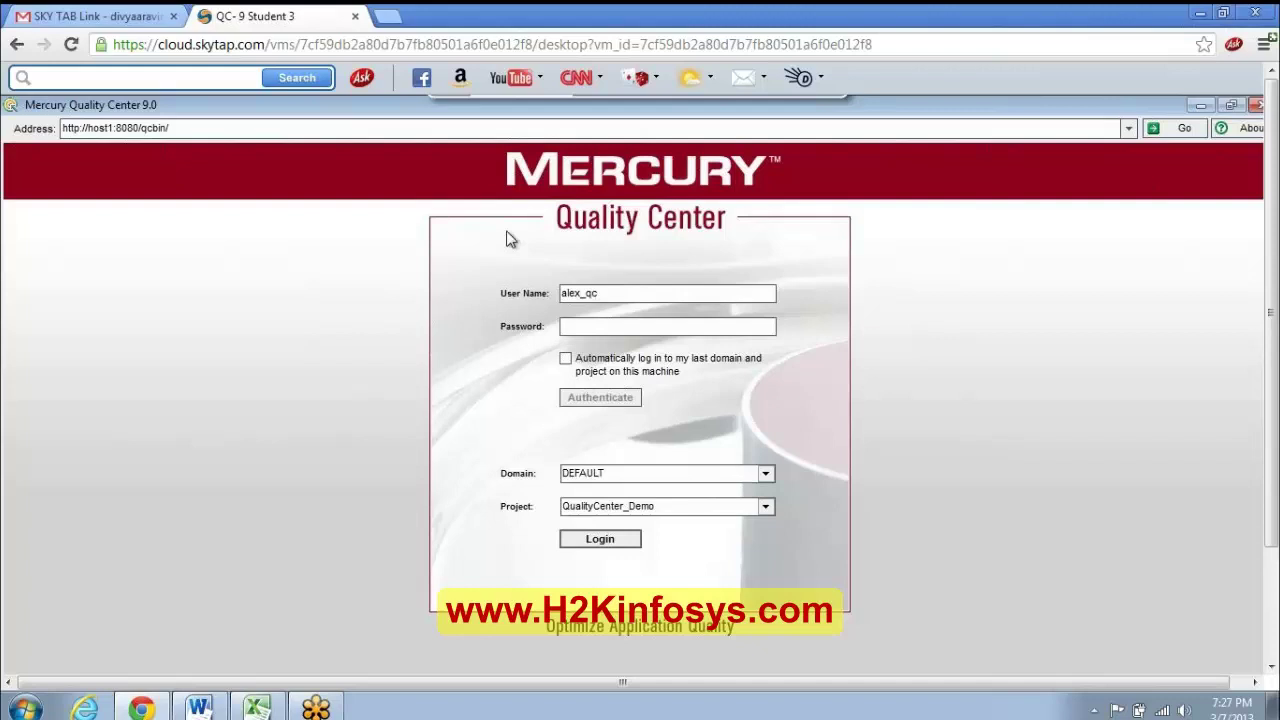
left_click(604, 543)
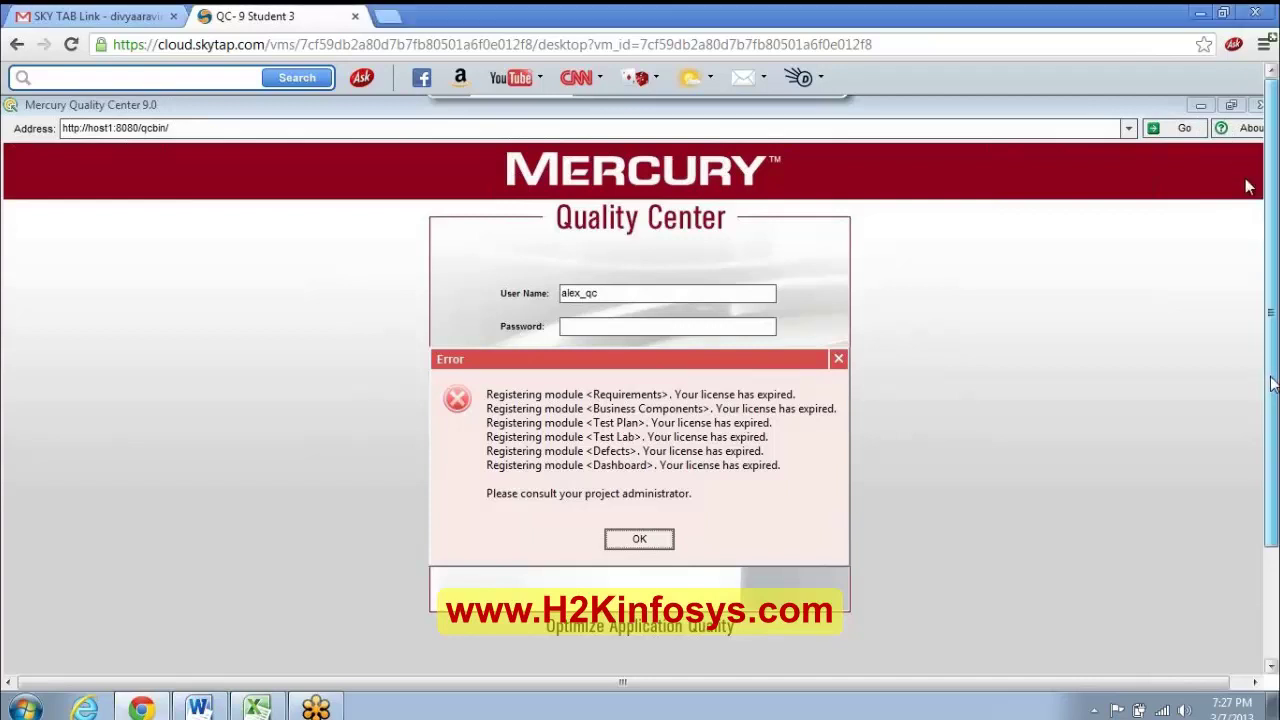
- Set the virtual machine's system date to July 15, 2012
left_click_drag(1273, 385, 1274, 500)
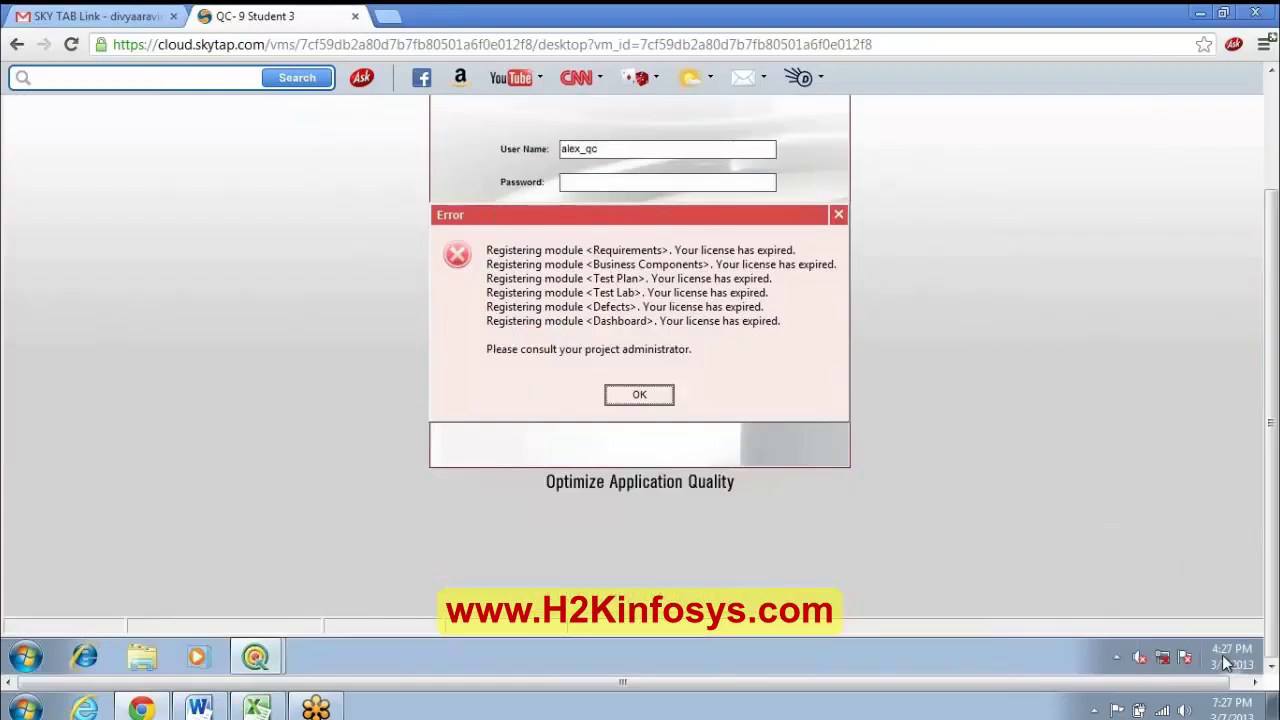
left_click(1232, 656)
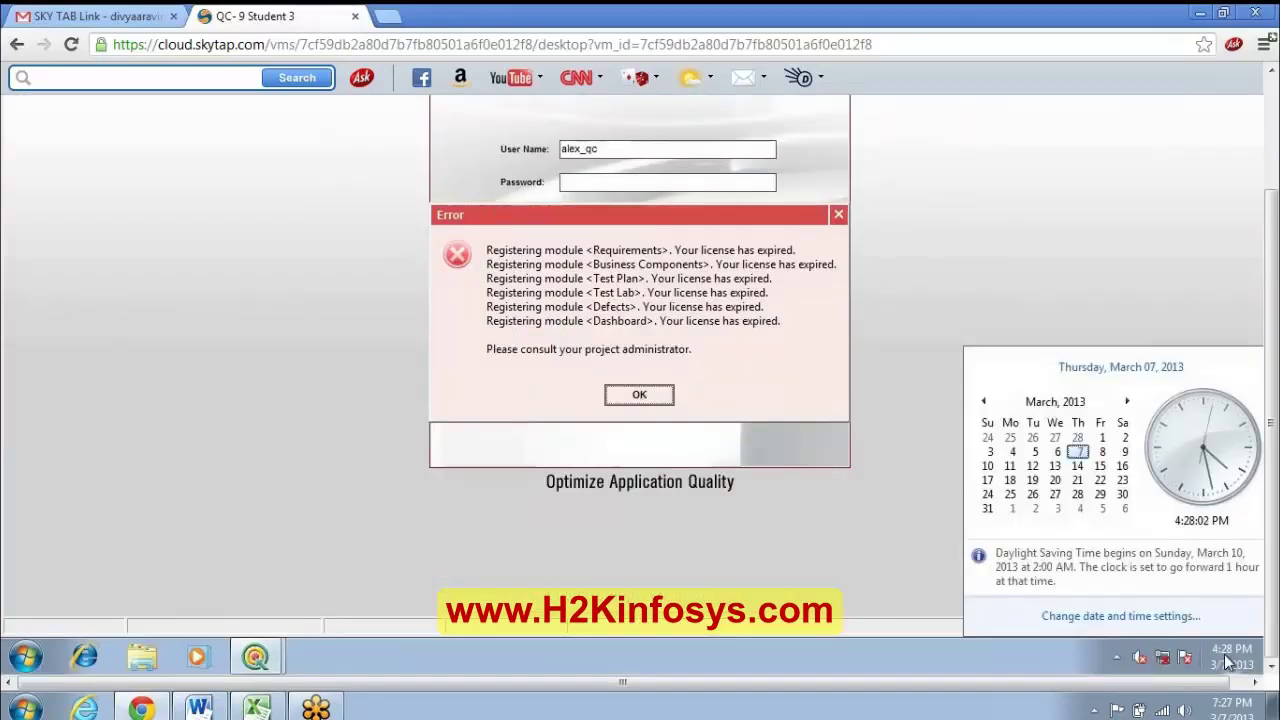
left_click(1167, 618)
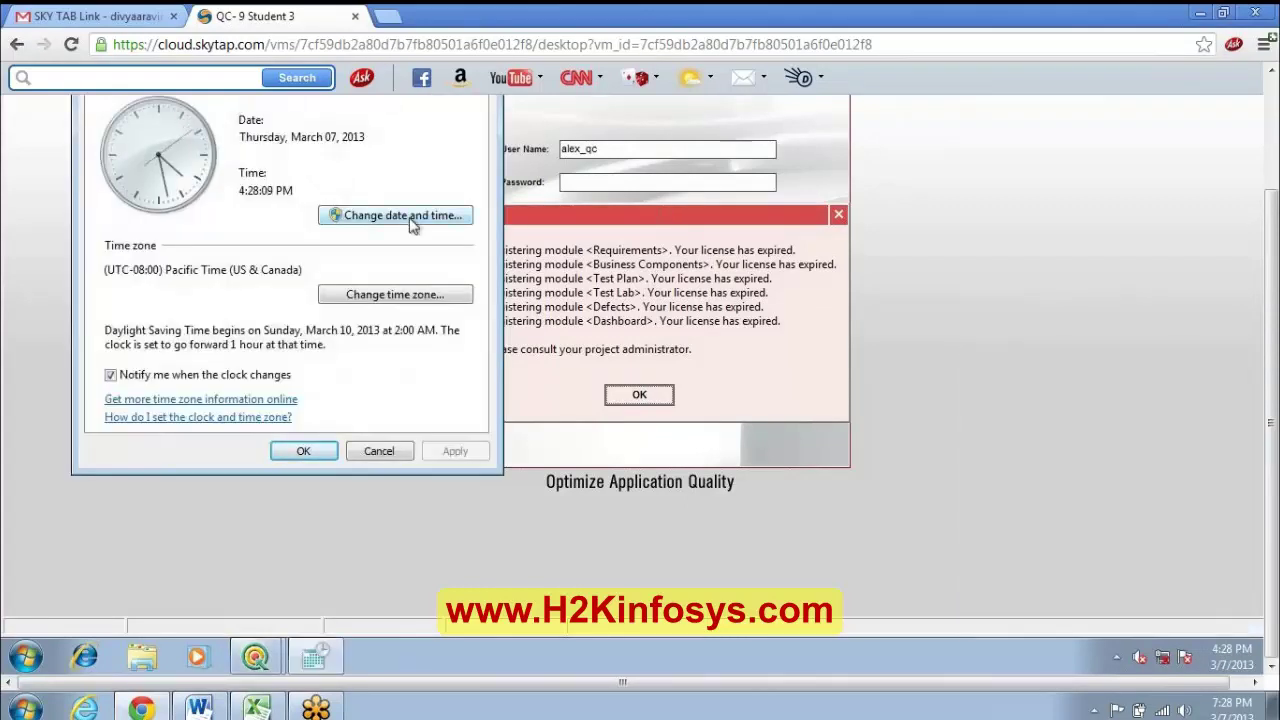
left_click(410, 221)
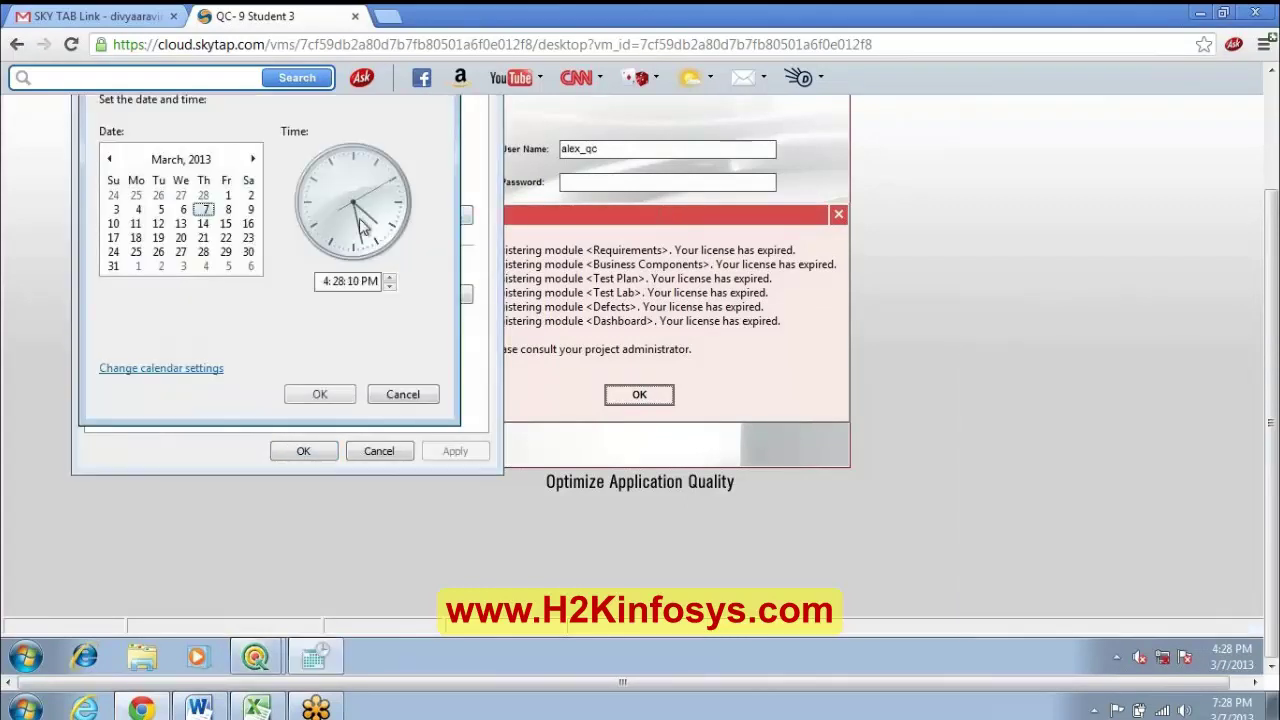
left_click(110, 160)
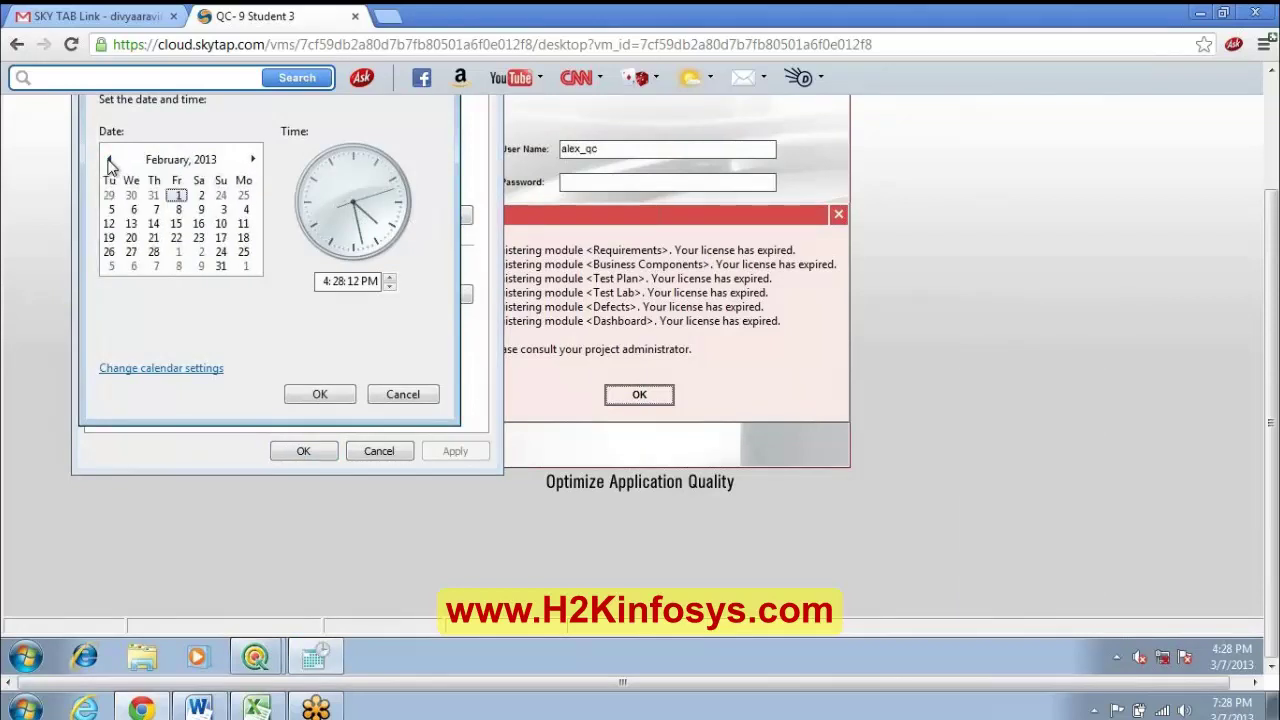
left_click(110, 160)
left_click(110, 160)
left_click(110, 160)
left_click(110, 160)
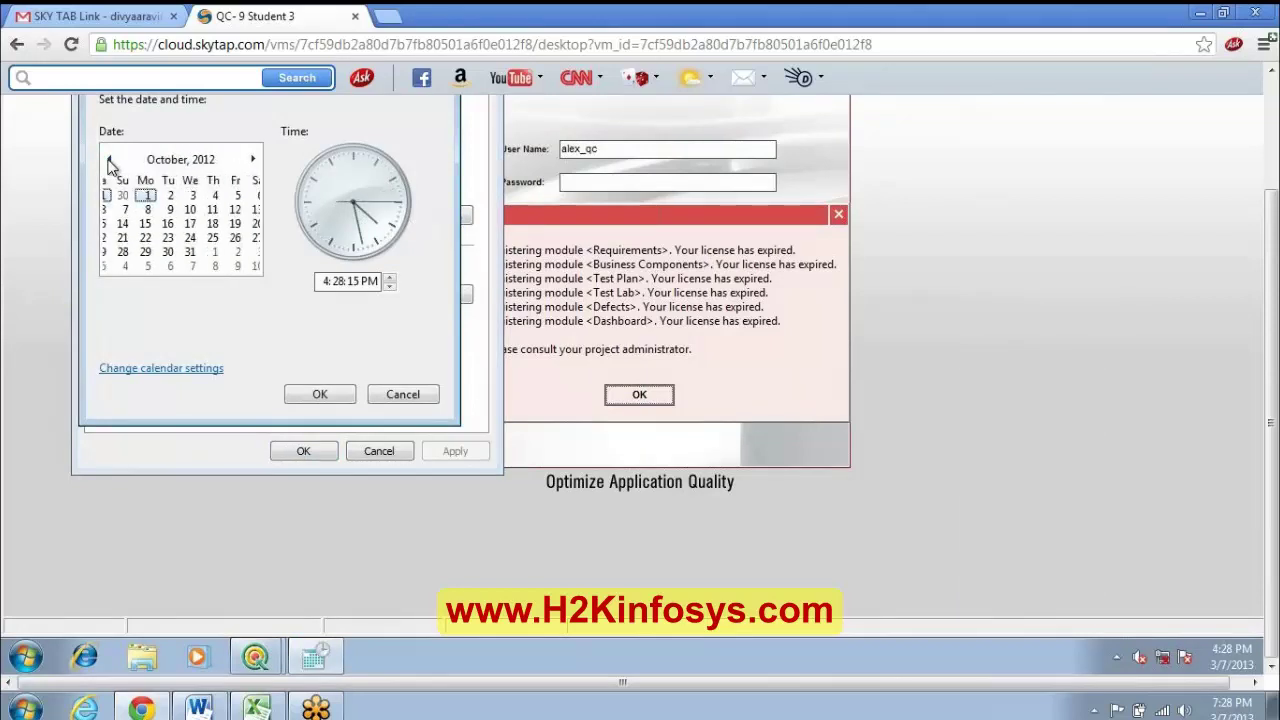
left_click(110, 160)
left_click(110, 160)
left_click(110, 160)
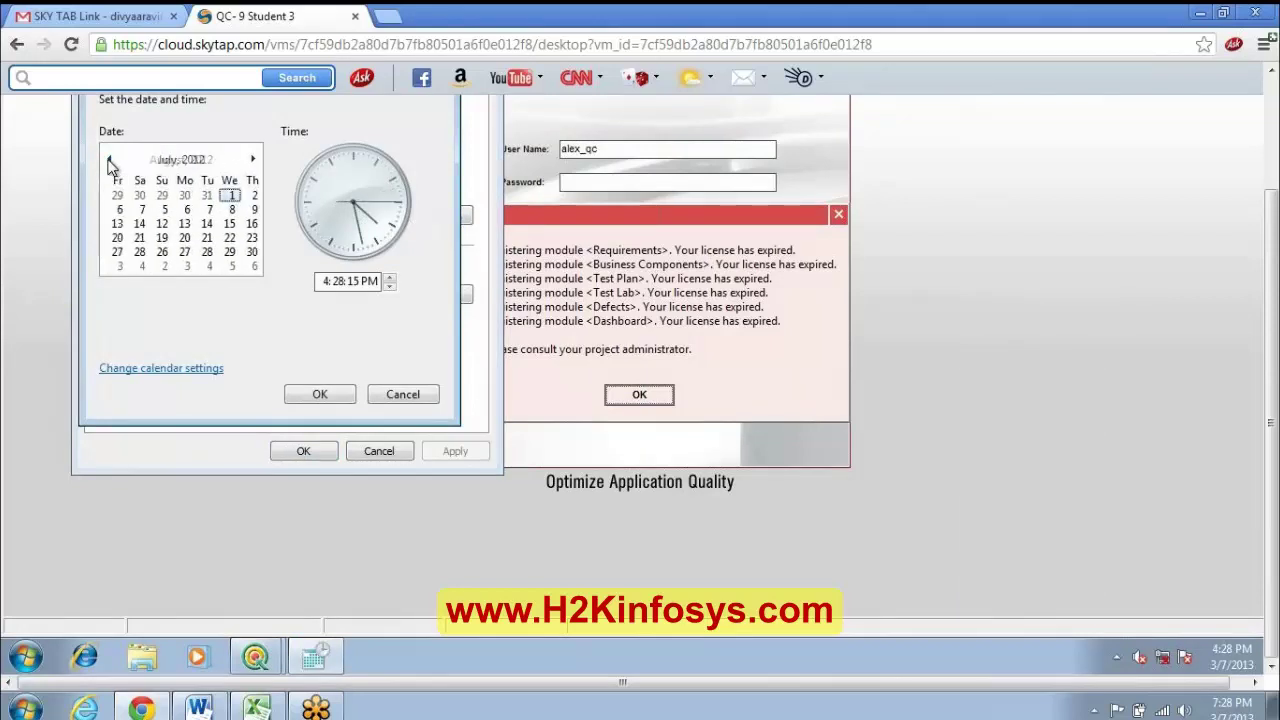
left_click(252, 162)
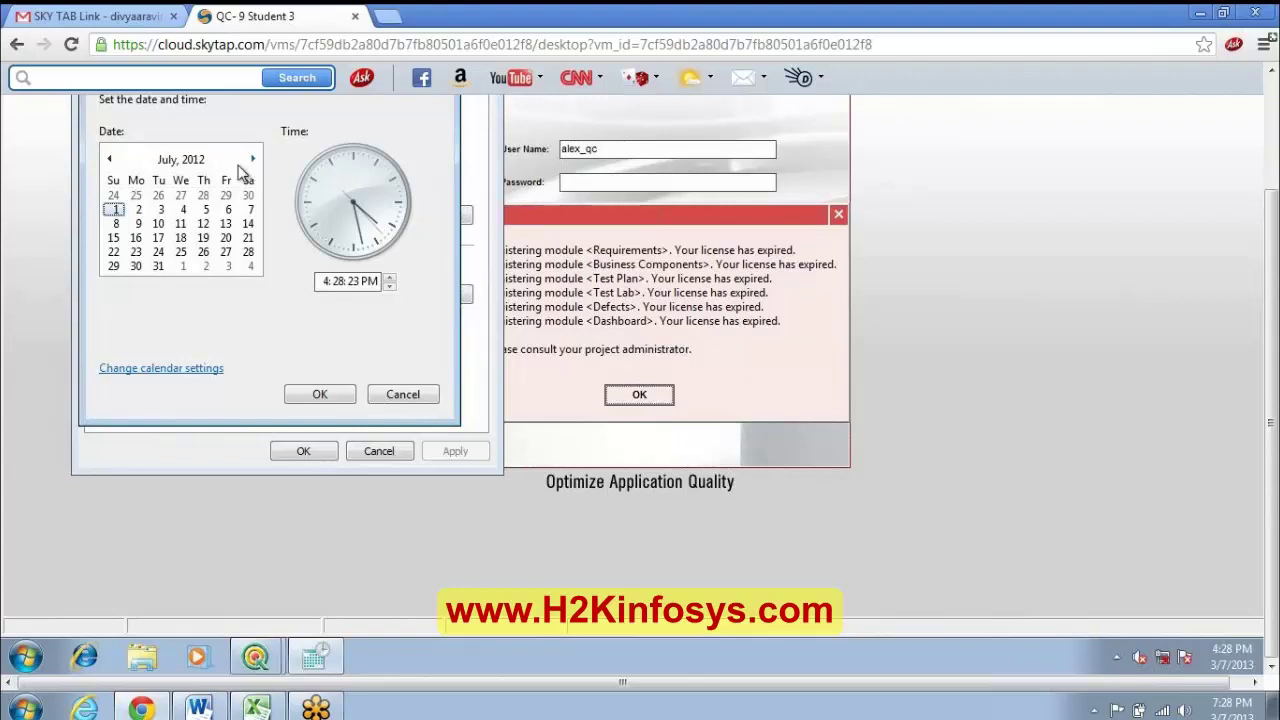
left_click(115, 238)
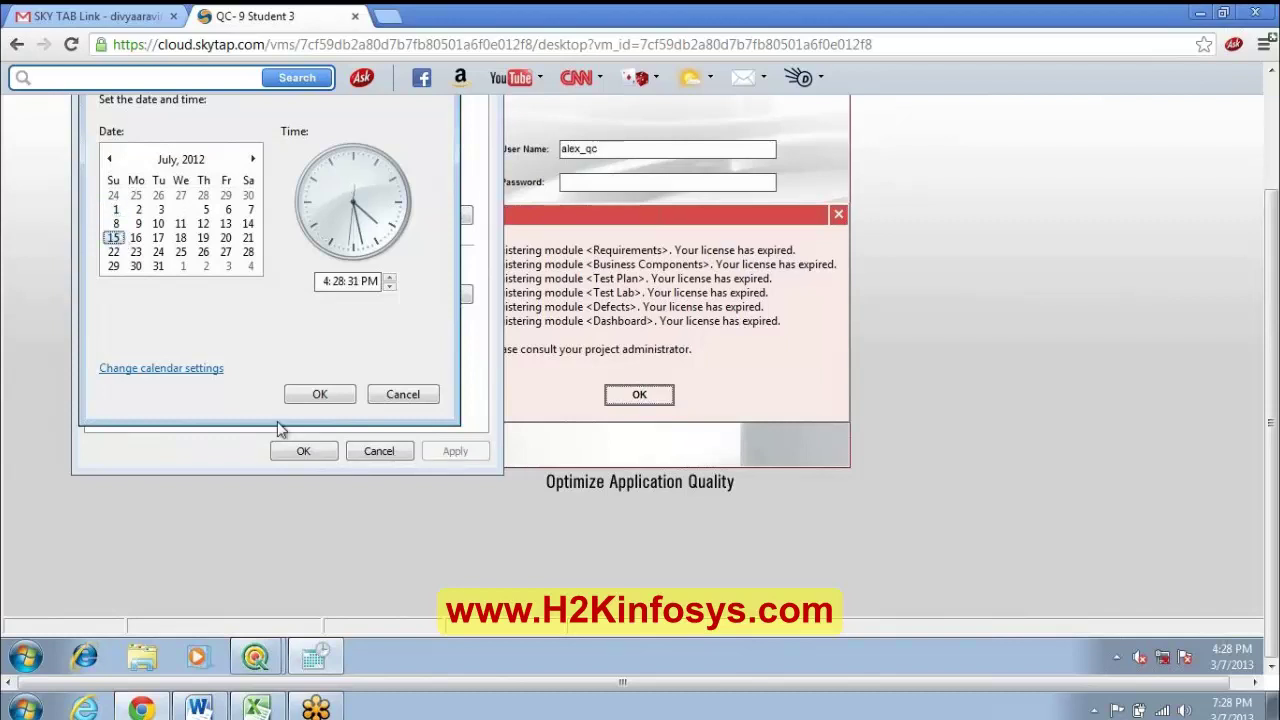
left_click(305, 398)
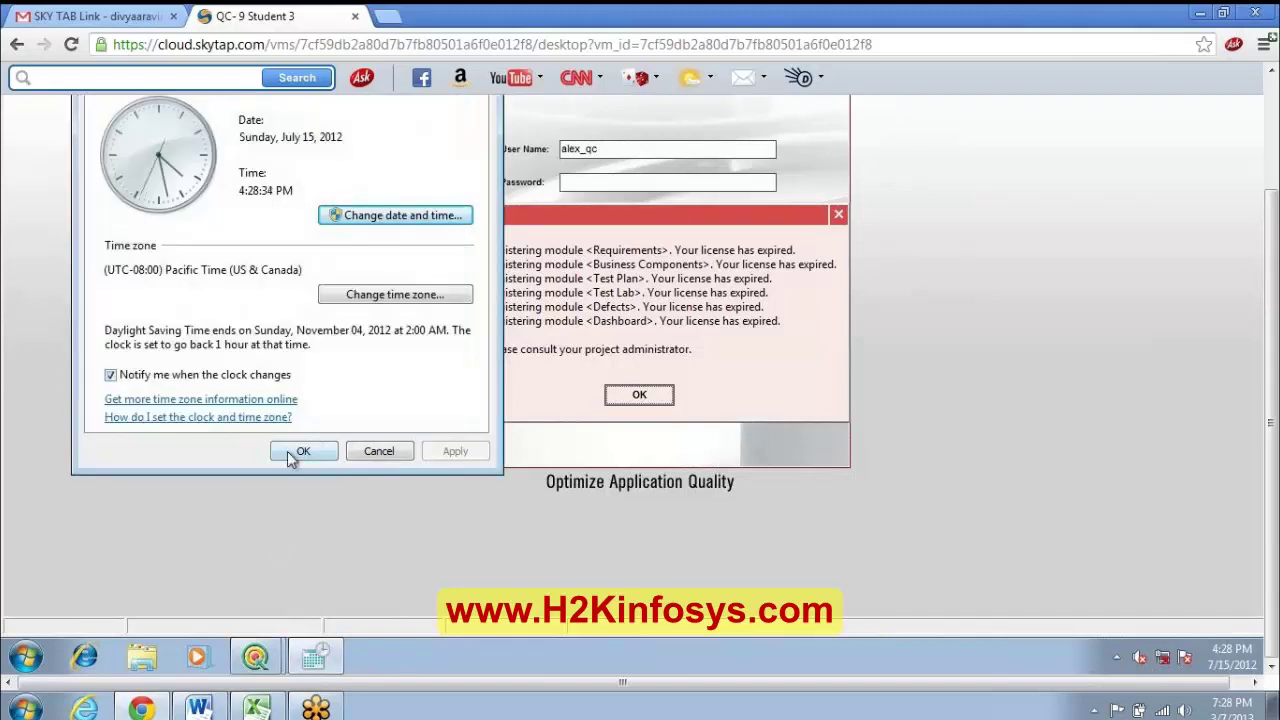
left_click(297, 451)
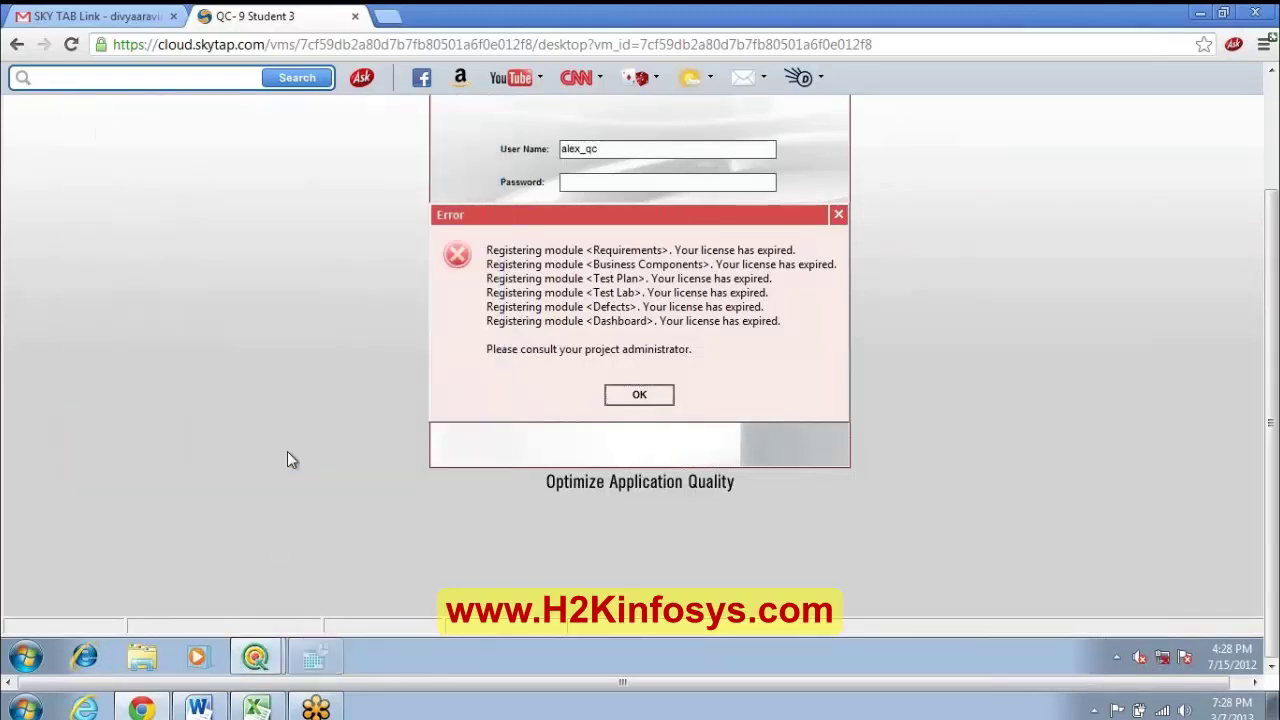
- Close the licence error and retry the Quality Center login
left_click(839, 217)
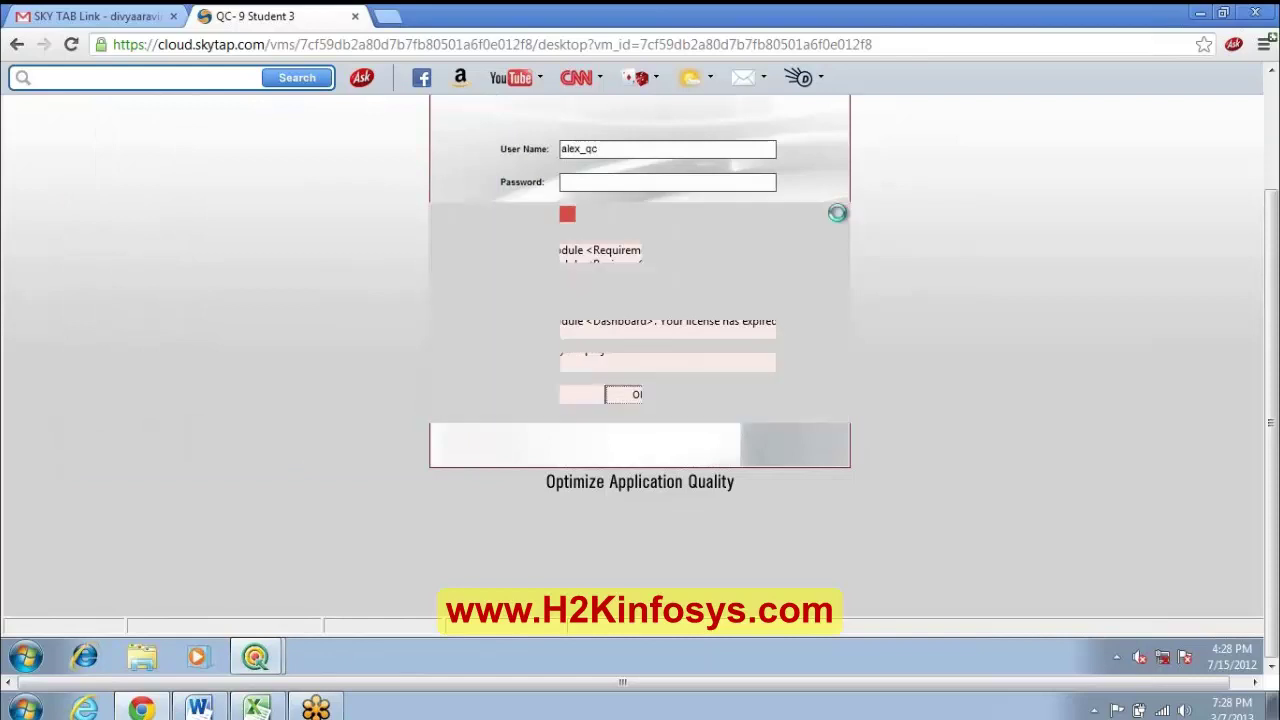
left_click(608, 398)
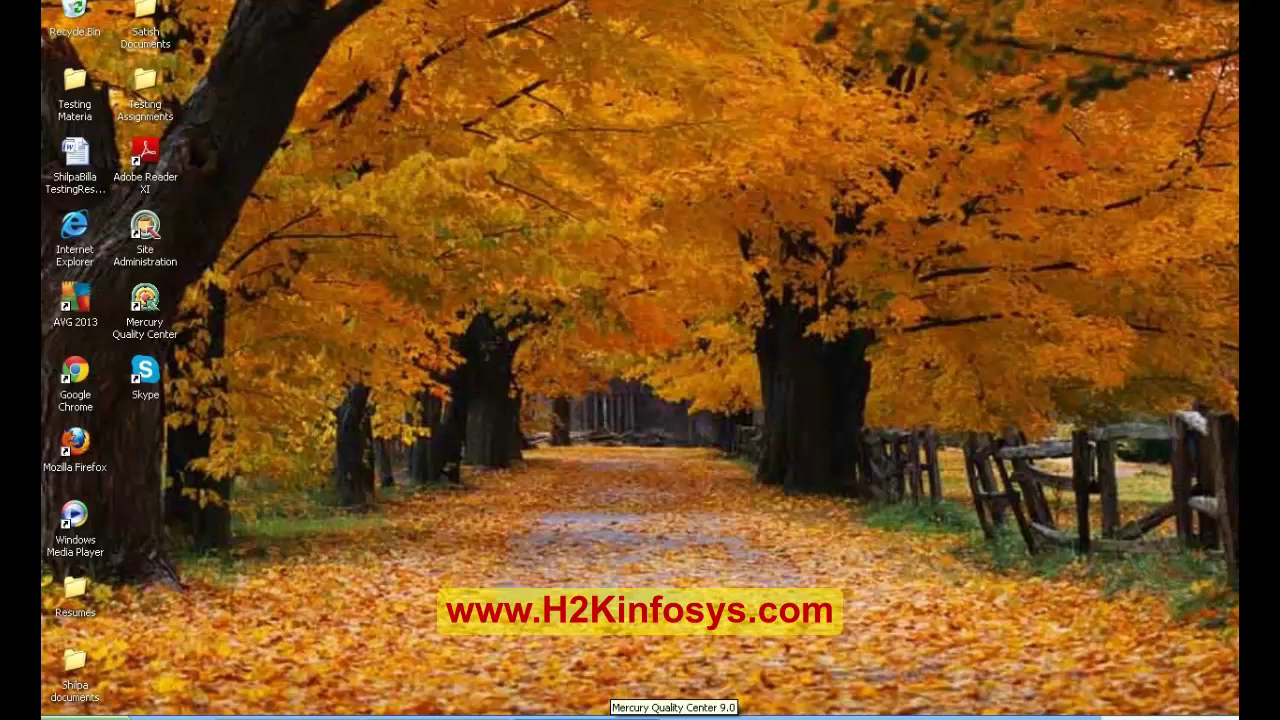
- Return to the local Quality Center and try to insert a call to the Currency Converter test within its own design steps
left_click(625, 716)
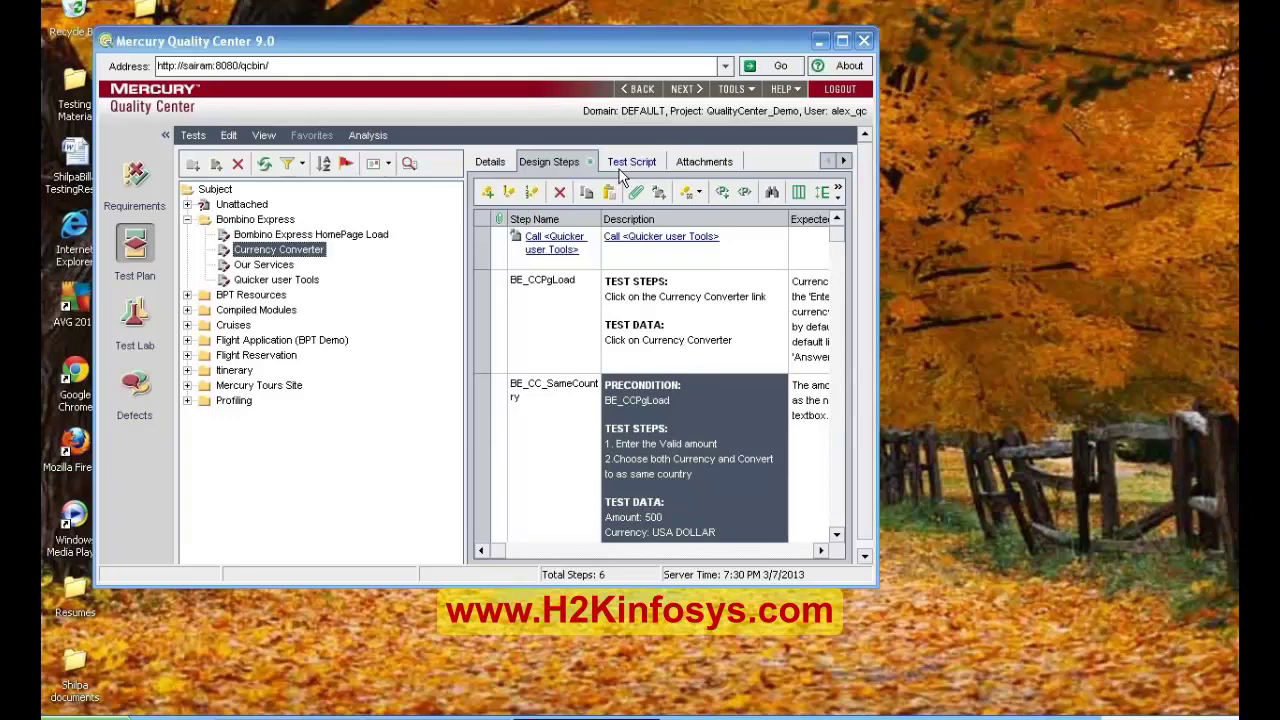
left_click(659, 192)
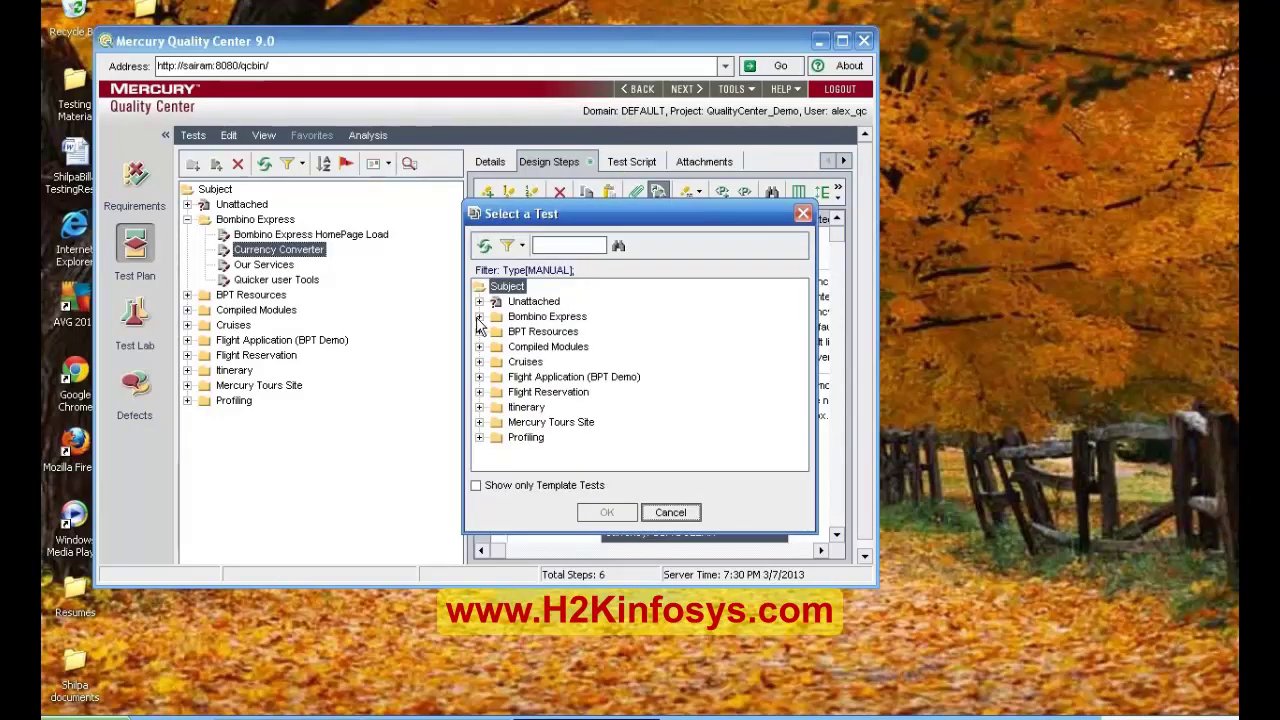
left_click(479, 317)
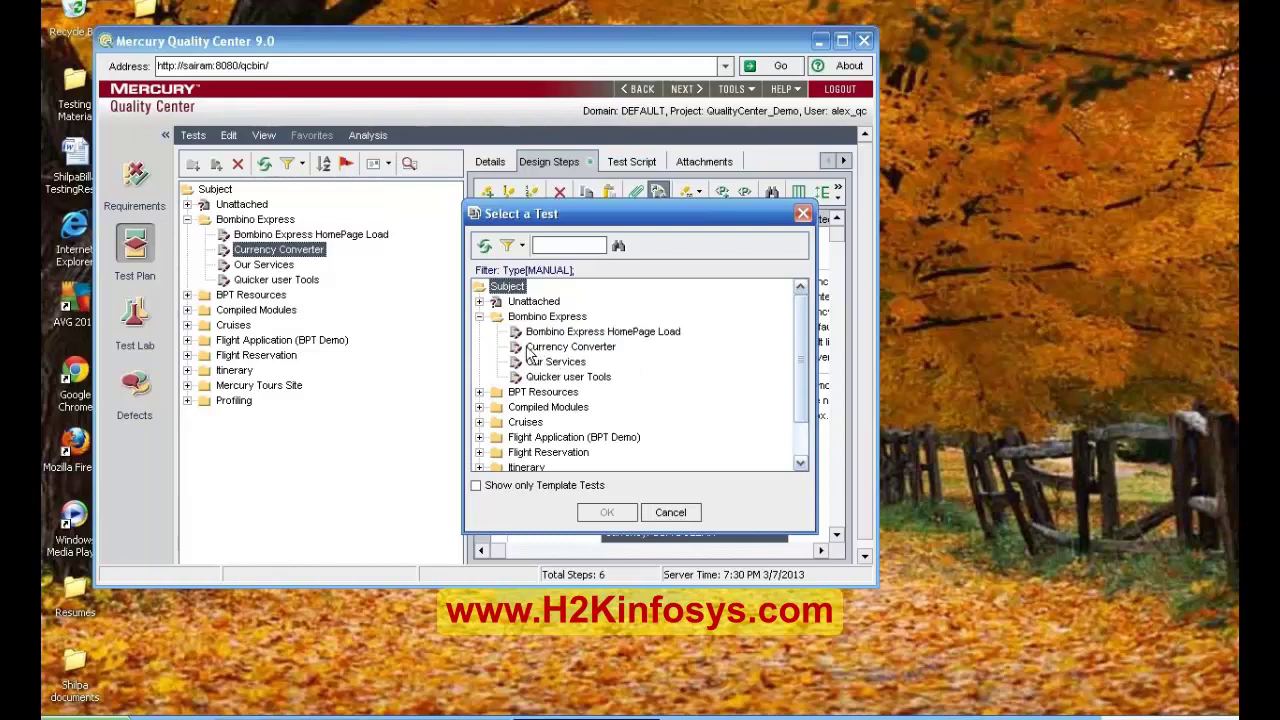
left_click(530, 347)
left_click(629, 512)
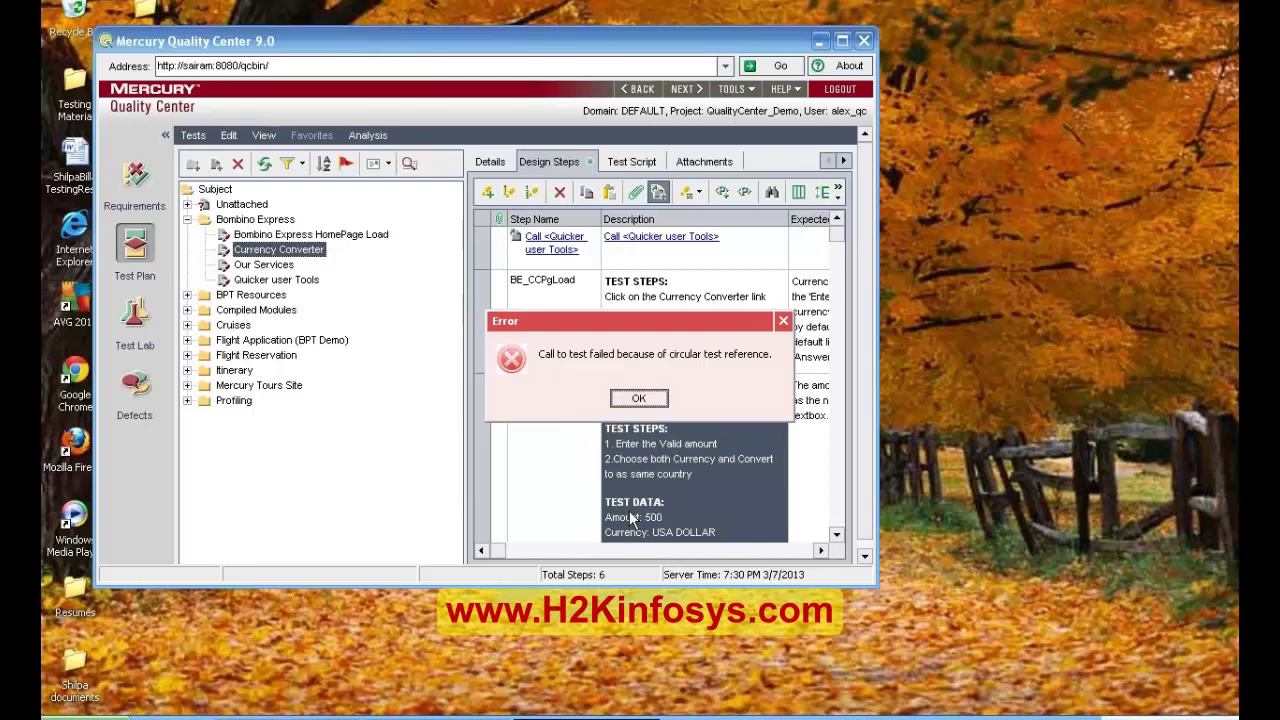
left_click(640, 400)
left_click(640, 400)
- Maximize Quality Center and review the Currency Converter design steps, including the Quicker user Tools call and the BE_CCPgLoad preconditions
left_click(537, 355)
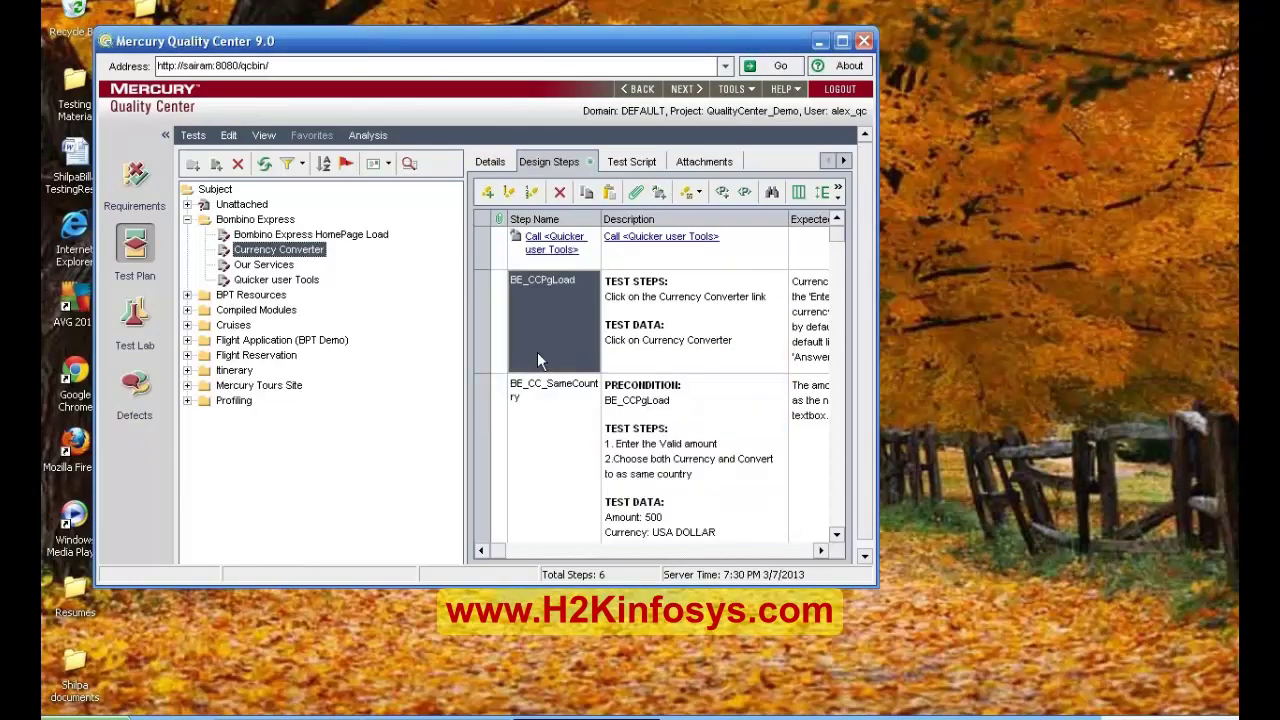
key("Up")
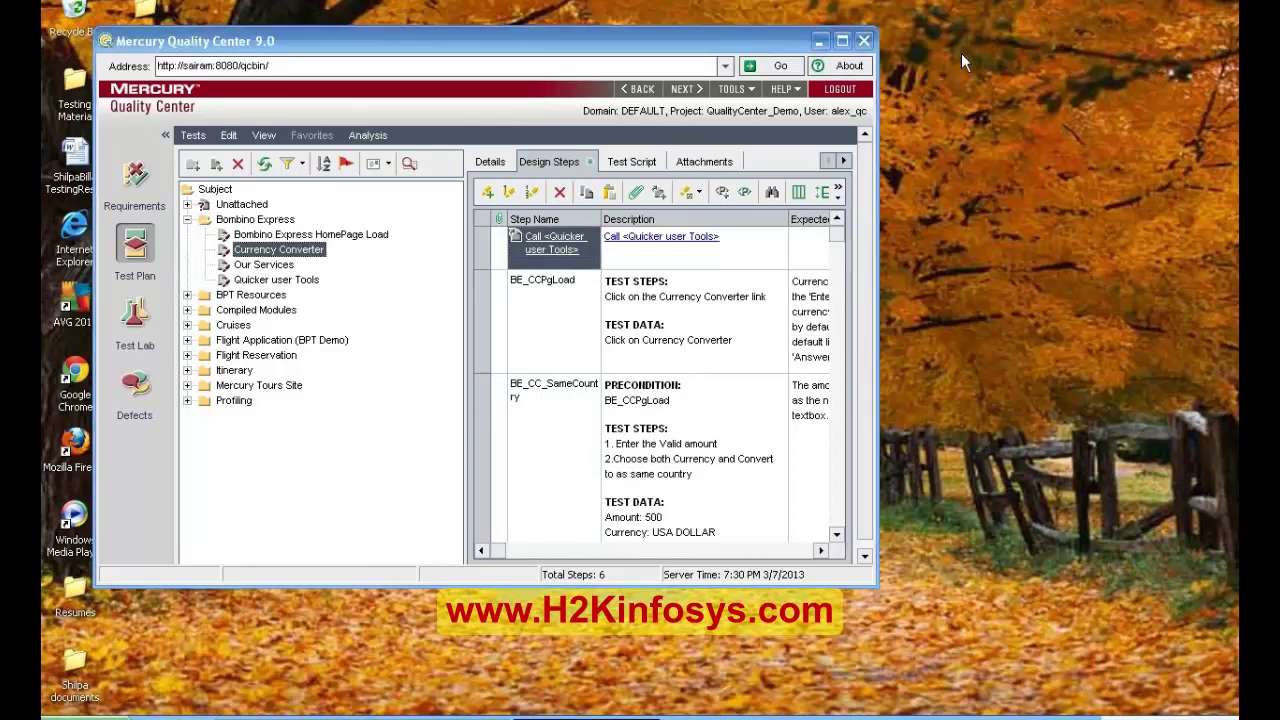
left_click(842, 40)
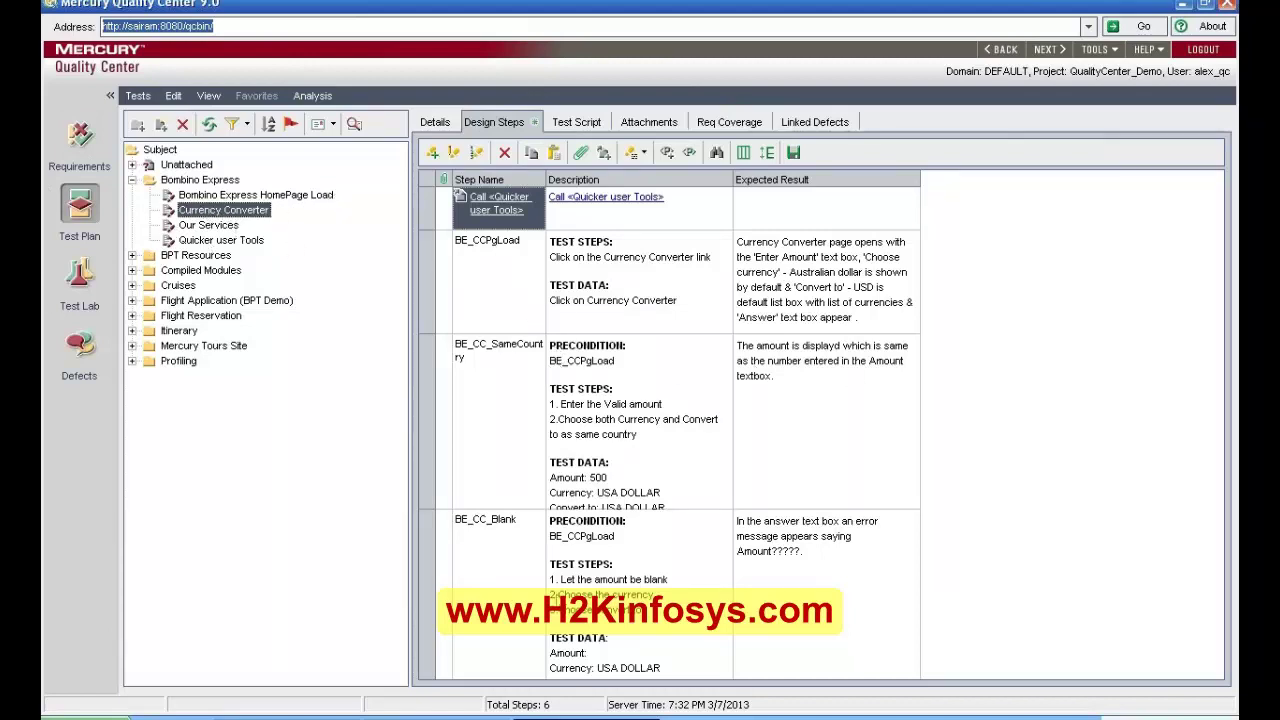
left_click(826, 418)
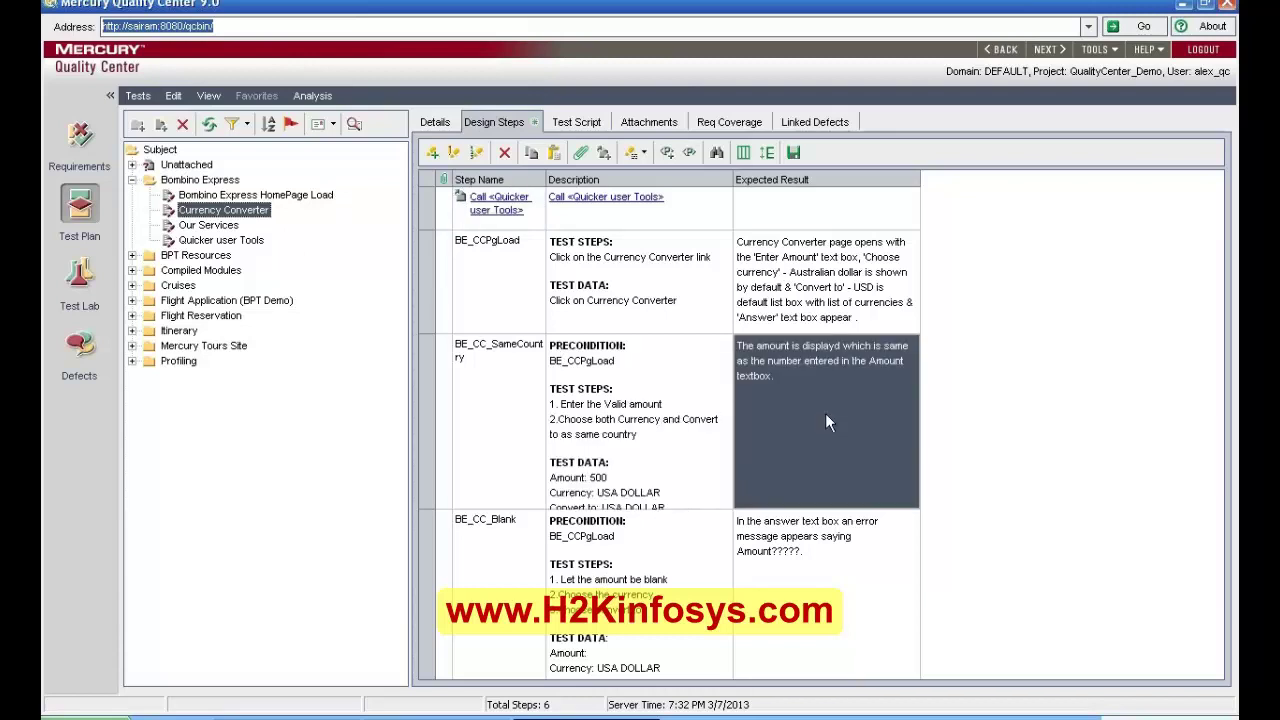
scroll(825, 413, "down", 3)
scroll(827, 405, "up", 5)
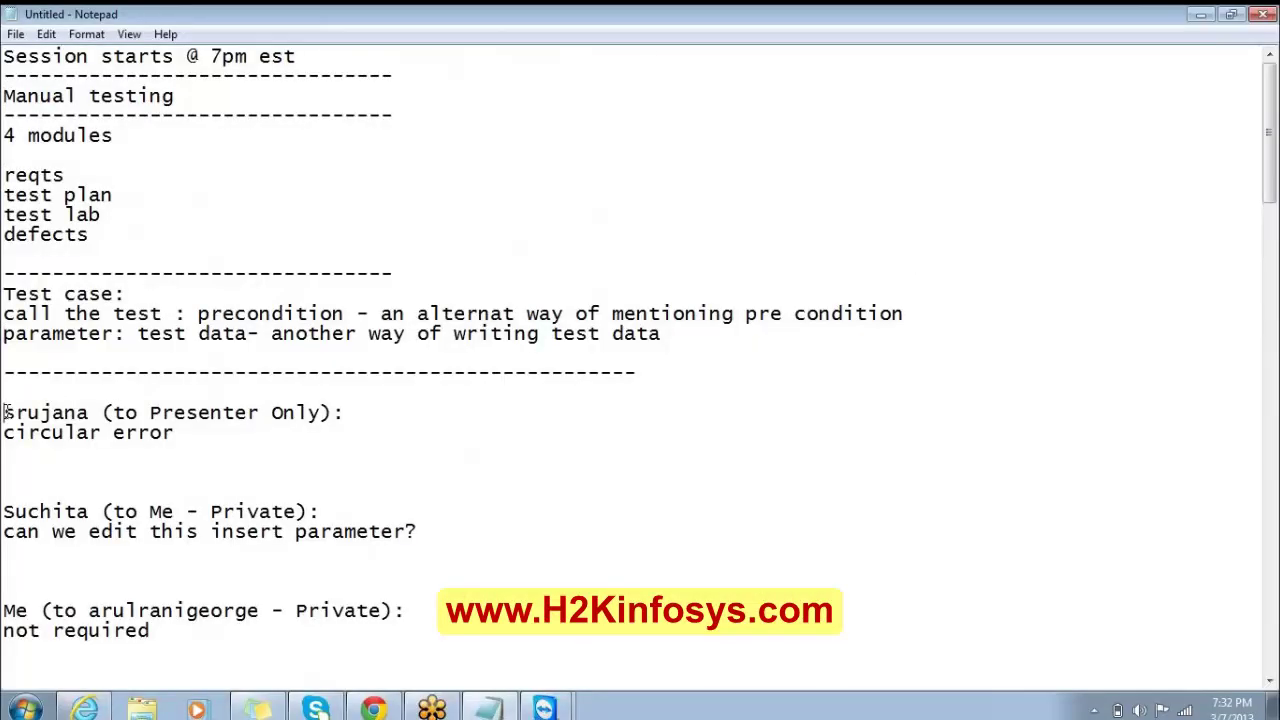
- In the Notepad notes, delete the "circular error" chat message below the dashed line, including its blank lines
left_click_drag(4, 410, 142, 448)
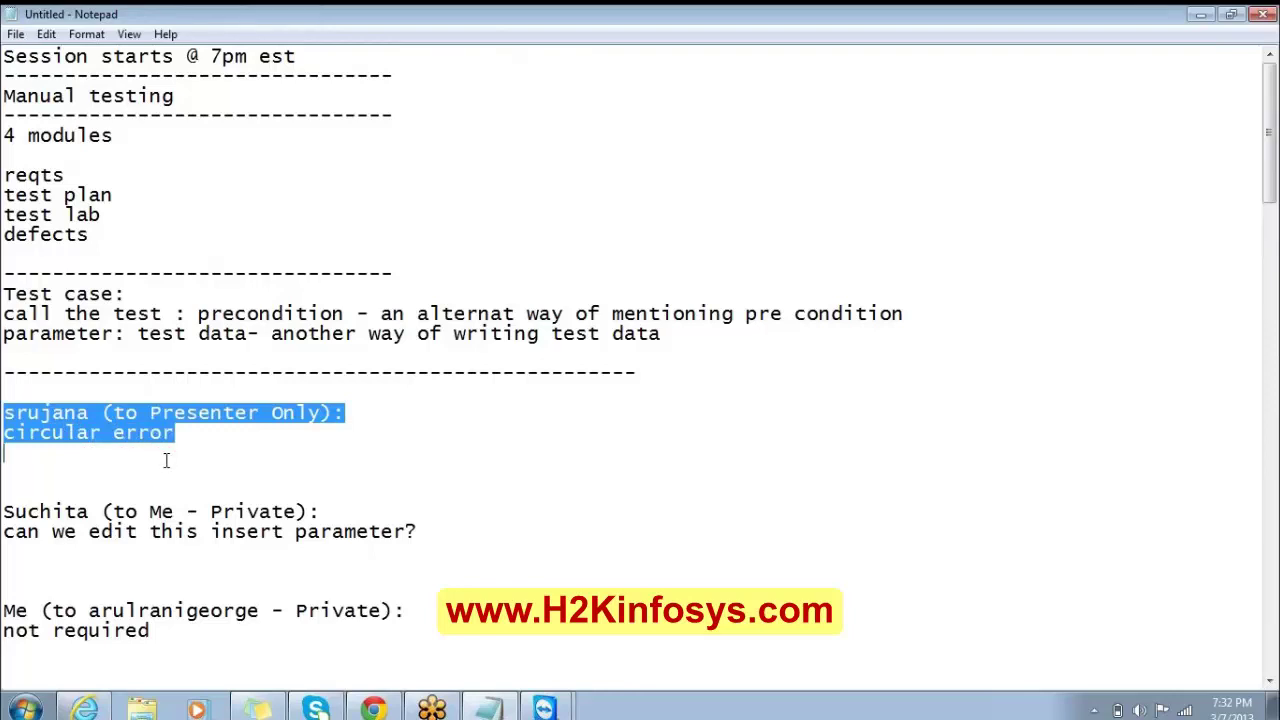
key("Delete")
key("Delete")
key("Delete")
key("Delete")
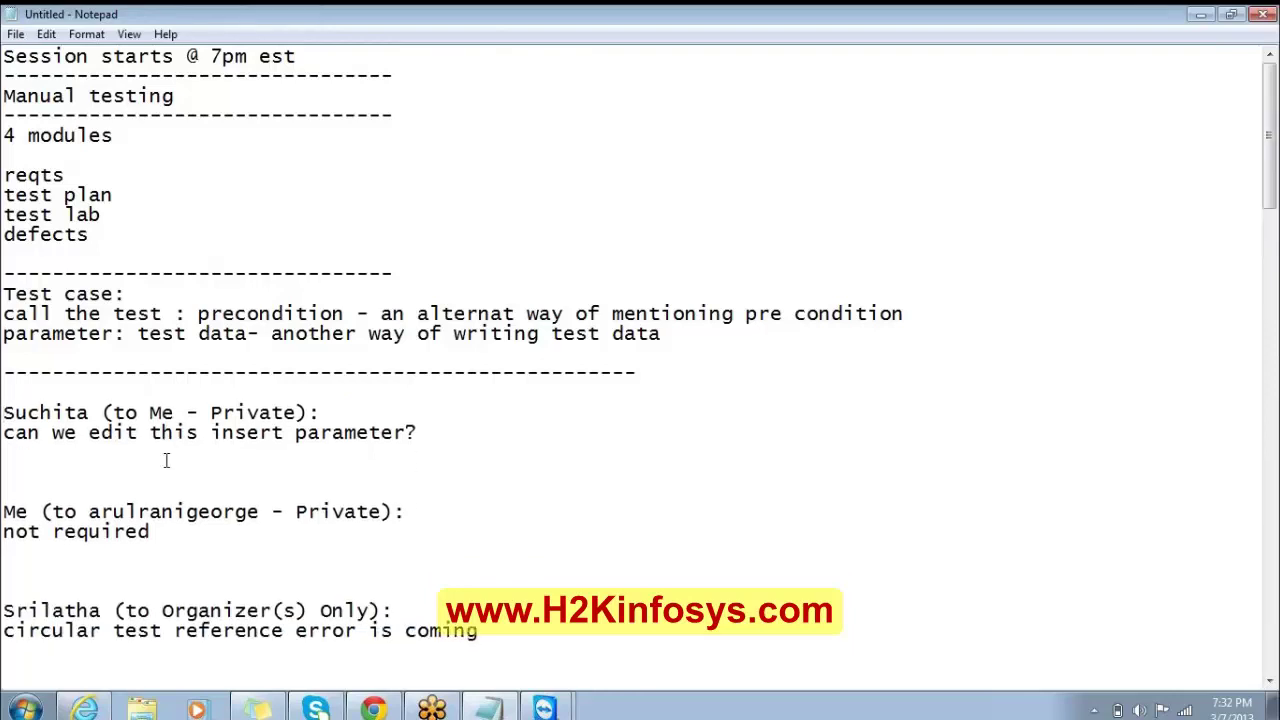
- Delete the chat messages "can we edit this insert parameter?" and "not required" from the notes
key("shift+Down")
key("shift+Down")
key("shift+Down")
key("shift+Down")
key("shift+Down")
key("shift+Down")
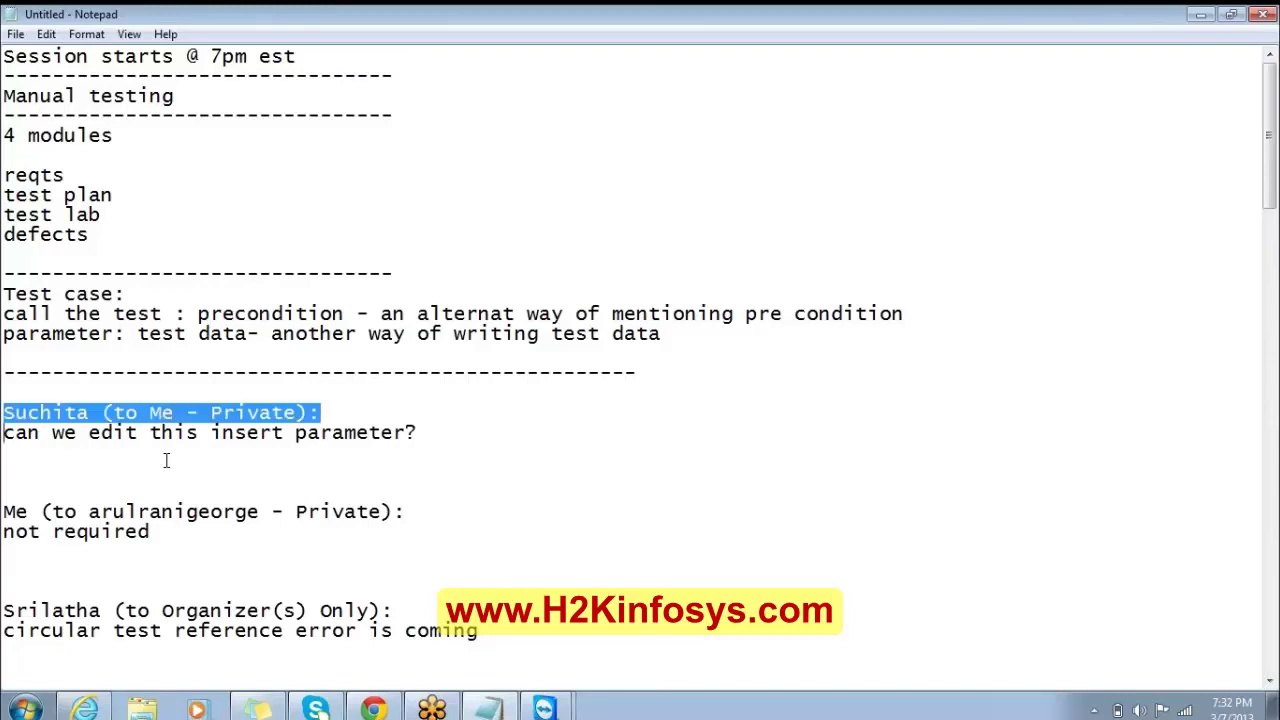
key("shift+Down")
key("shift+Down")
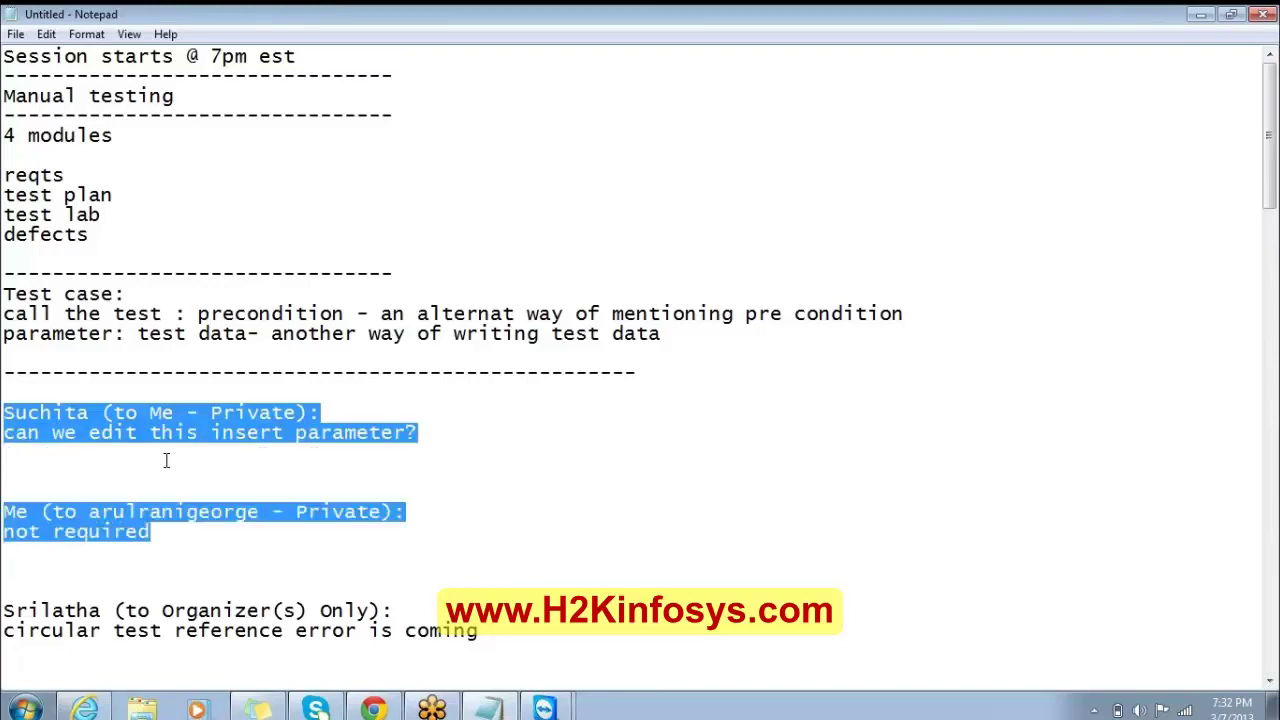
key("Delete")
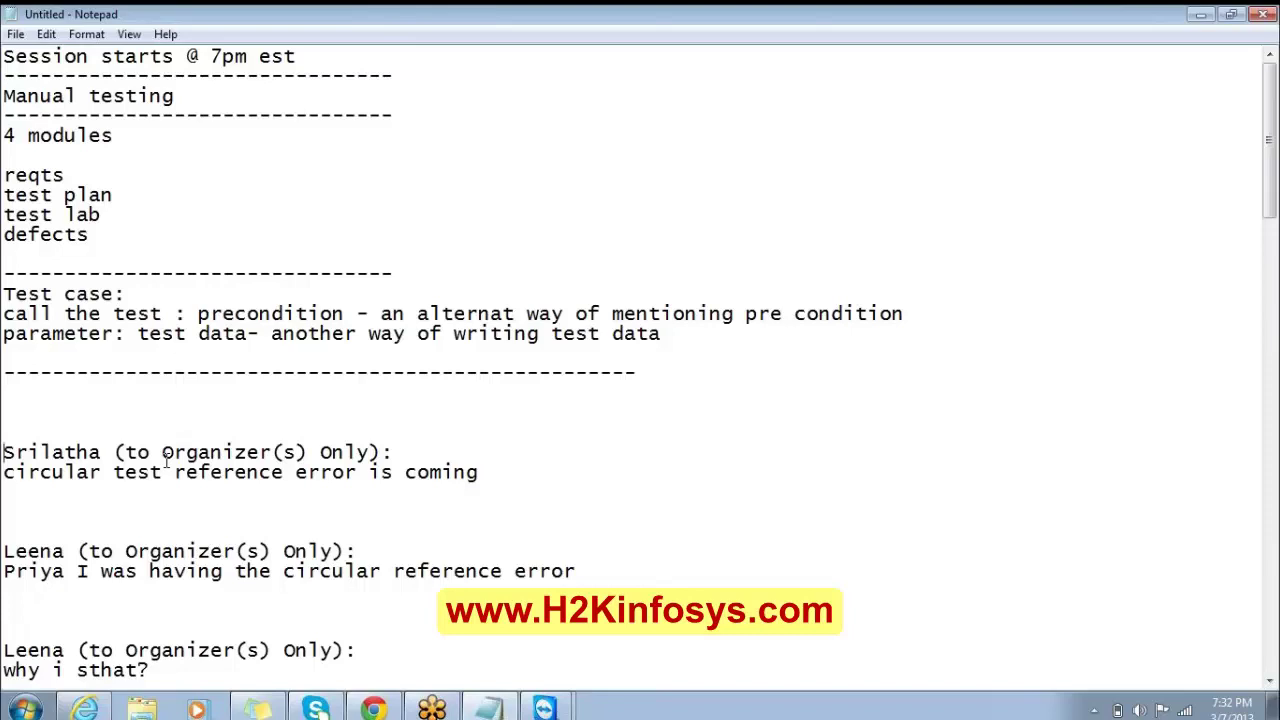
- Delete the next two chat messages reporting the circular reference error, each with its sender line
key("shift+Down")
key("shift+Down")
key("shift+Down")
key("shift+Down")
key("shift+Down")
key("shift+Down")
key("shift+Down")
key("shift+Down")
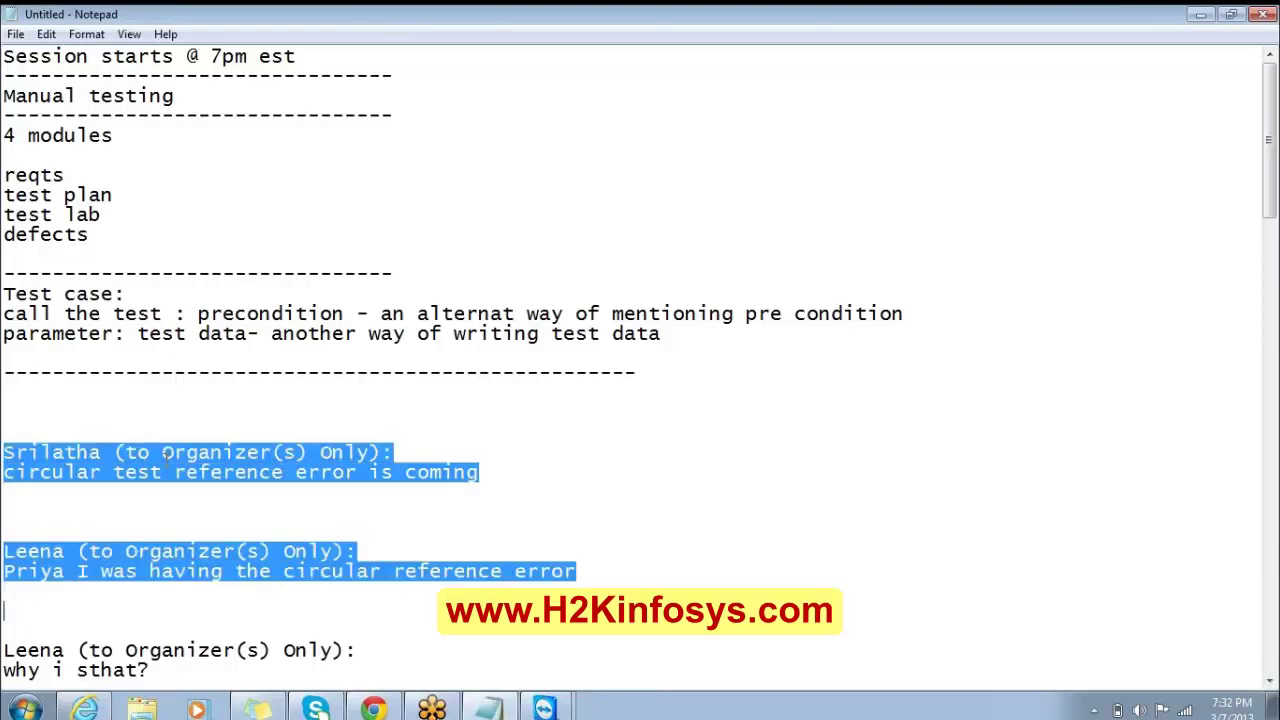
key("Delete")
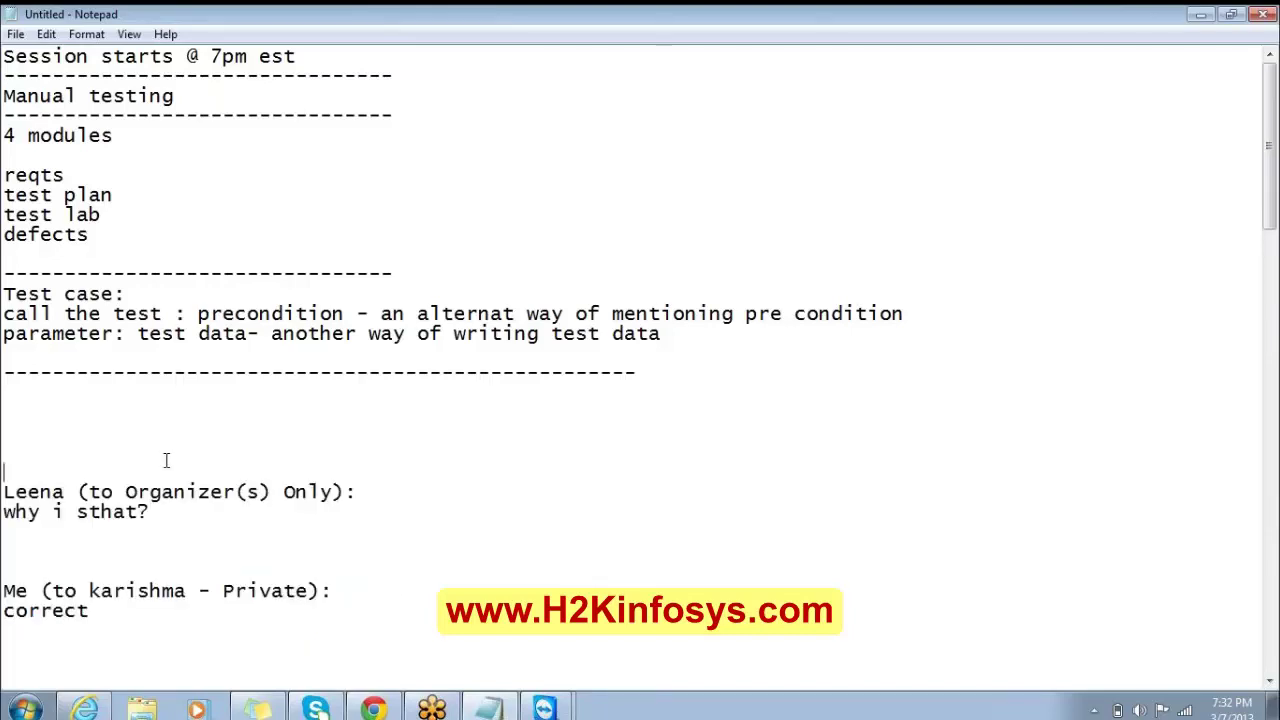
- Delete the chat messages "why i sthat?" and "correct" together with their sender lines
key("shift+Down")
key("shift+Down")
key("shift+Down")
key("shift+Down")
key("shift+Down")
key("shift+Down")
key("shift+Down")
key("shift+Down")
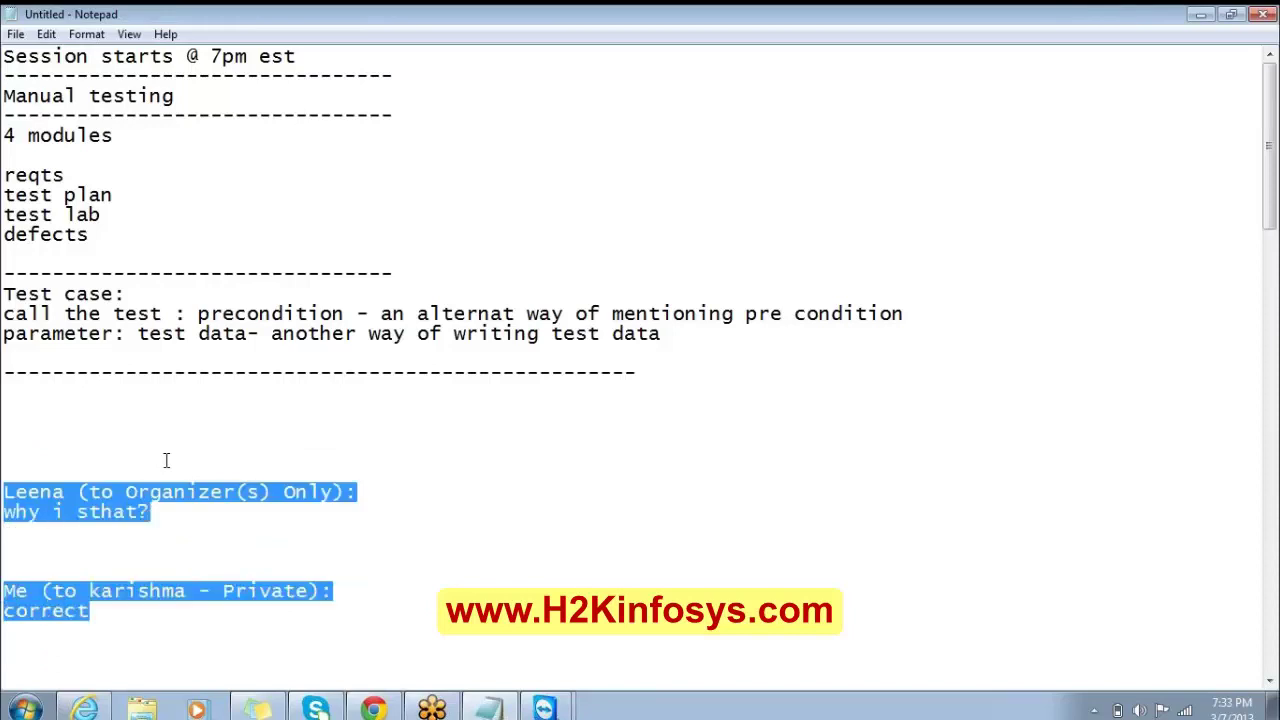
key("Delete")
- Delete the question about specifying a step's precondition via call to test, along with the surplus blank lines above it
key("Down")
key("Down")
key("Down")
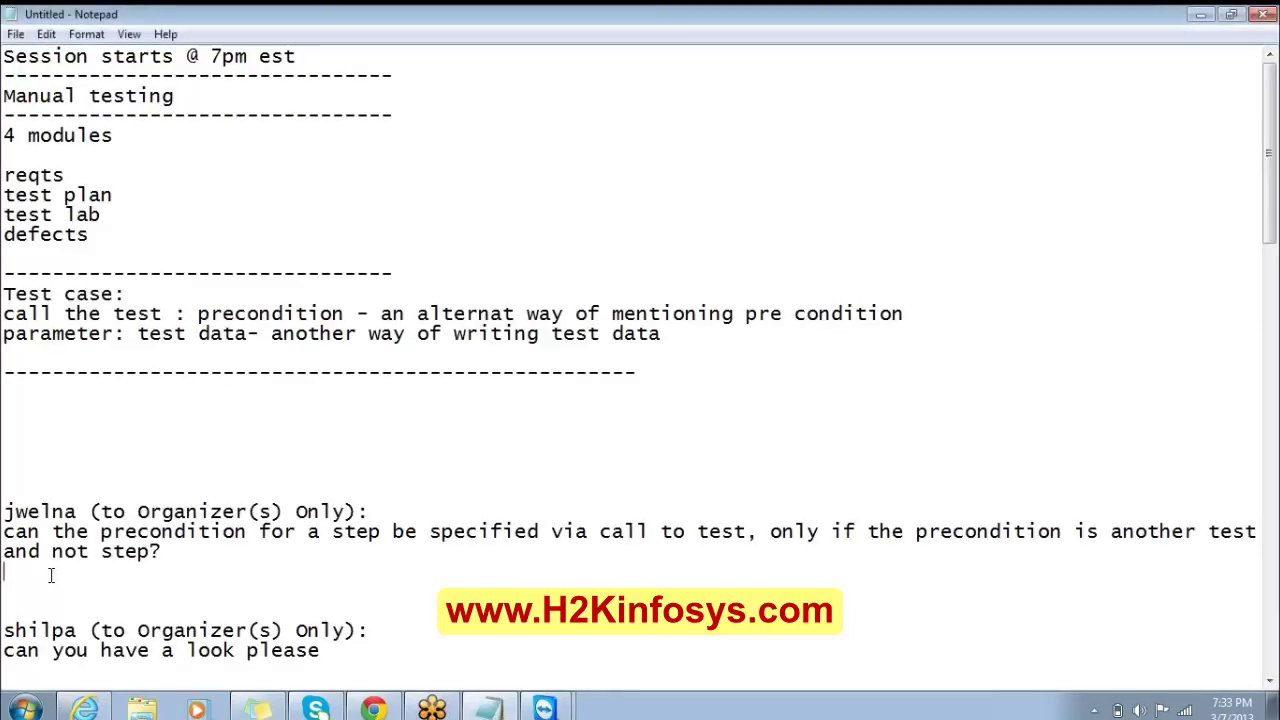
left_click_drag(23, 565, 3, 508)
key("Delete")
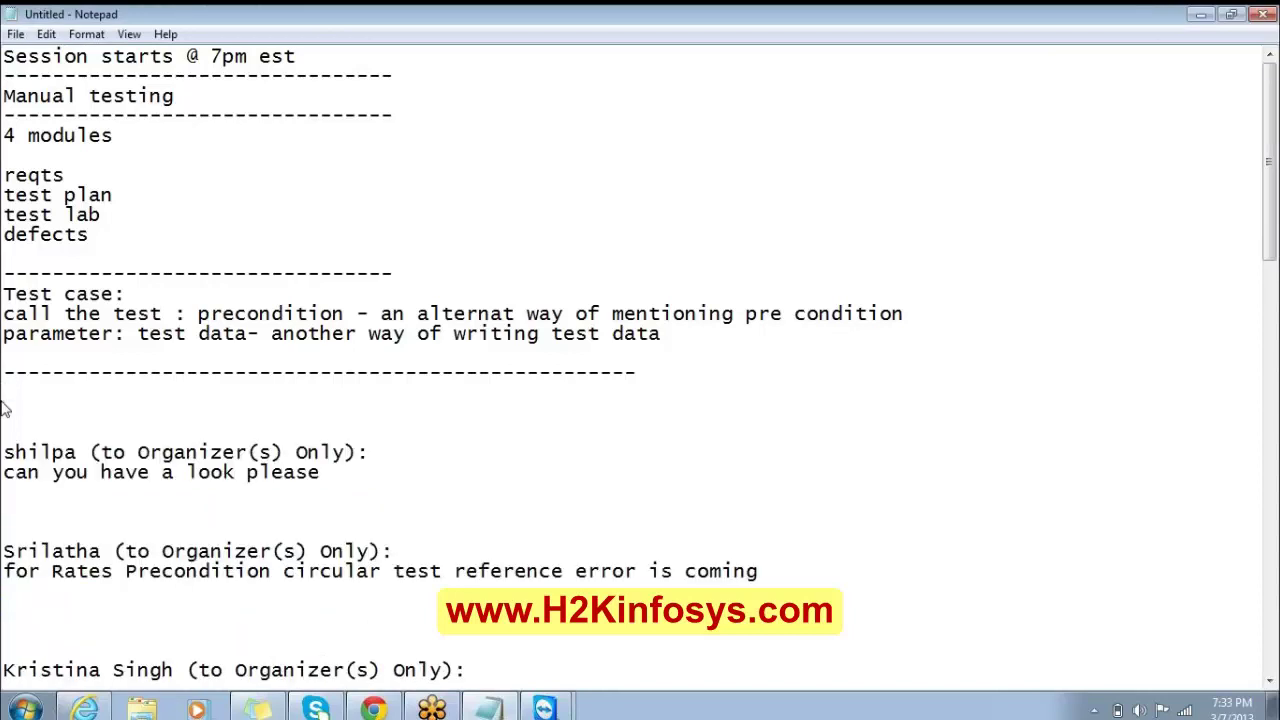
key("Delete")
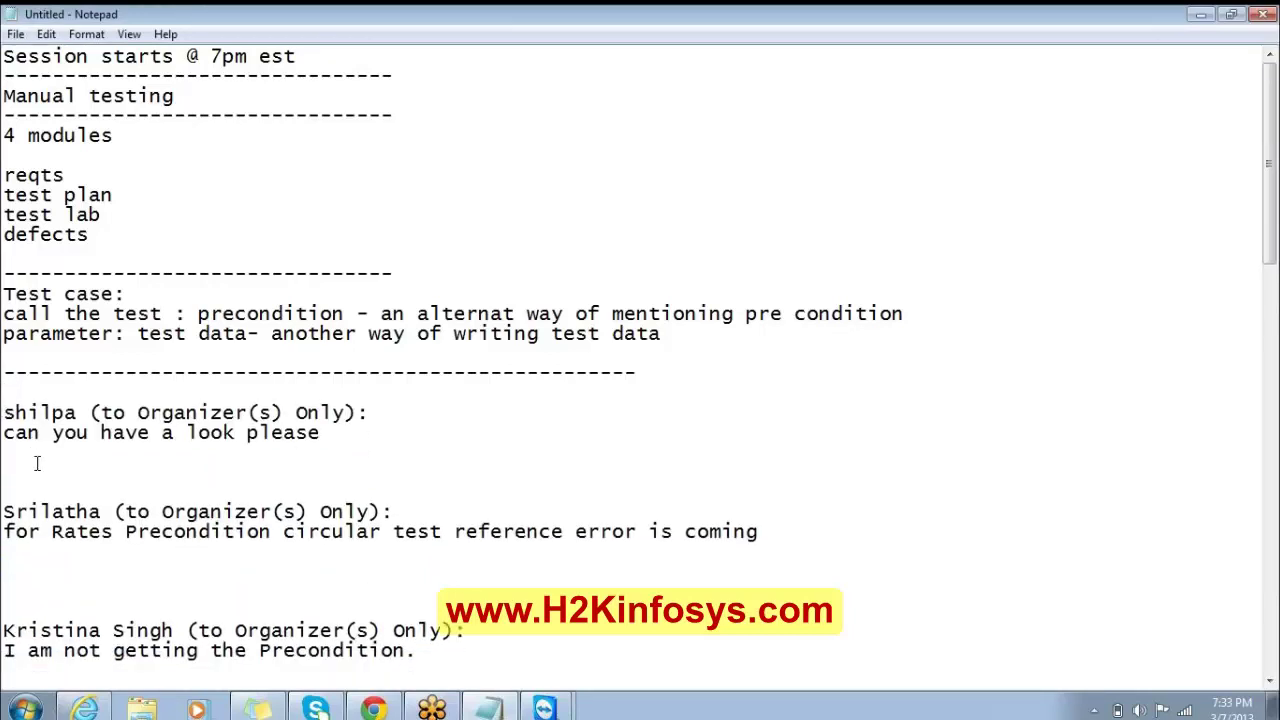
- Delete the "can you have a look please" message and highlight the next two messages, about the Rates precondition error and the missing precondition
left_click_drag(14, 413, 71, 497)
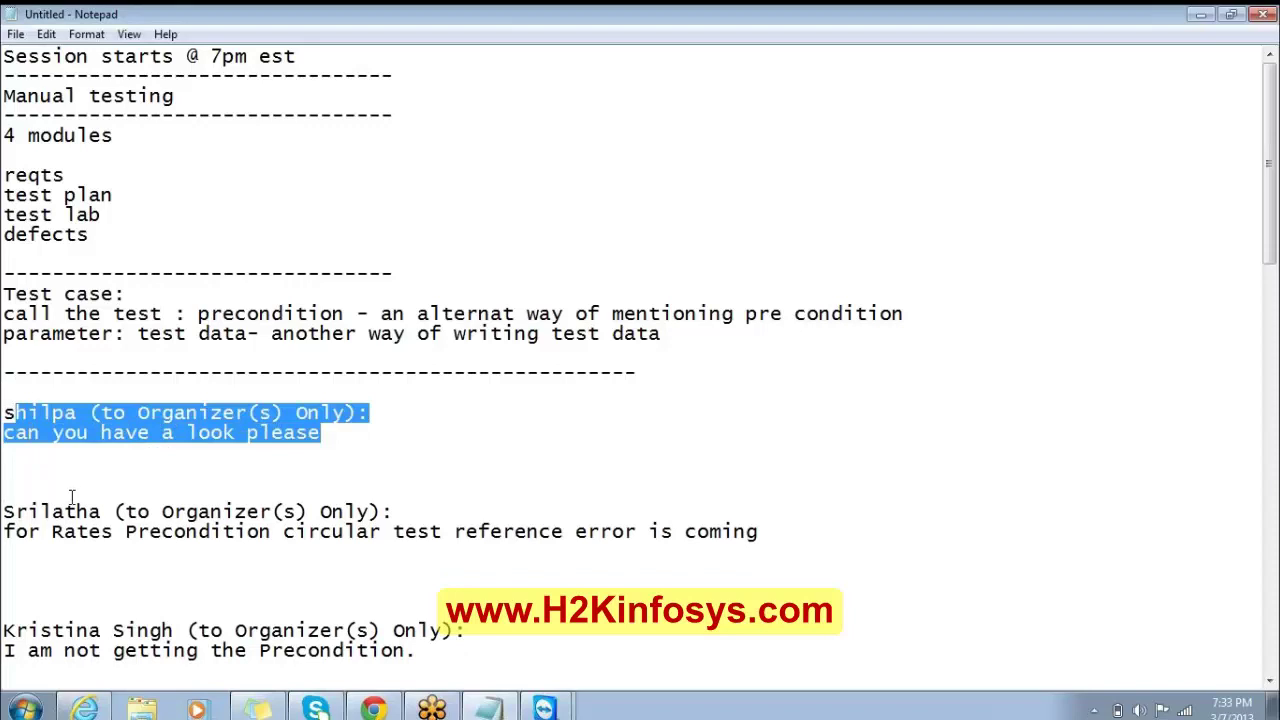
key("Delete")
key("BackSpace")
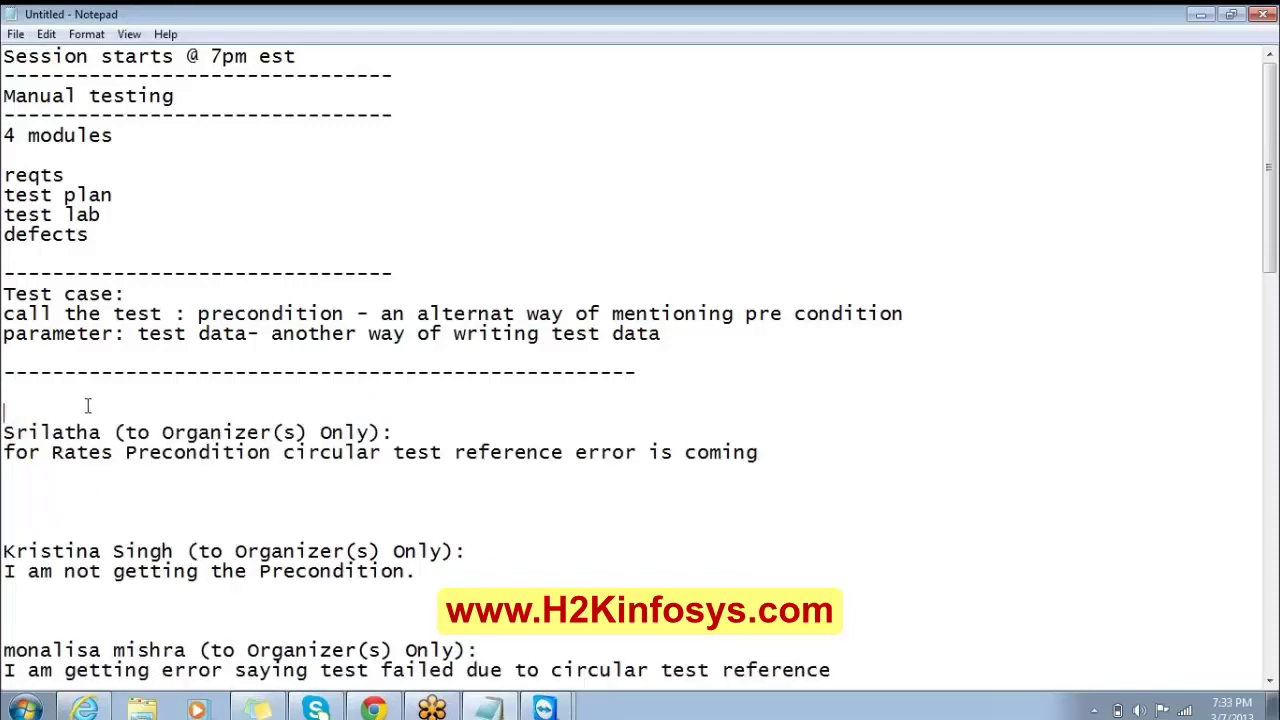
left_click_drag(87, 405, 197, 594)
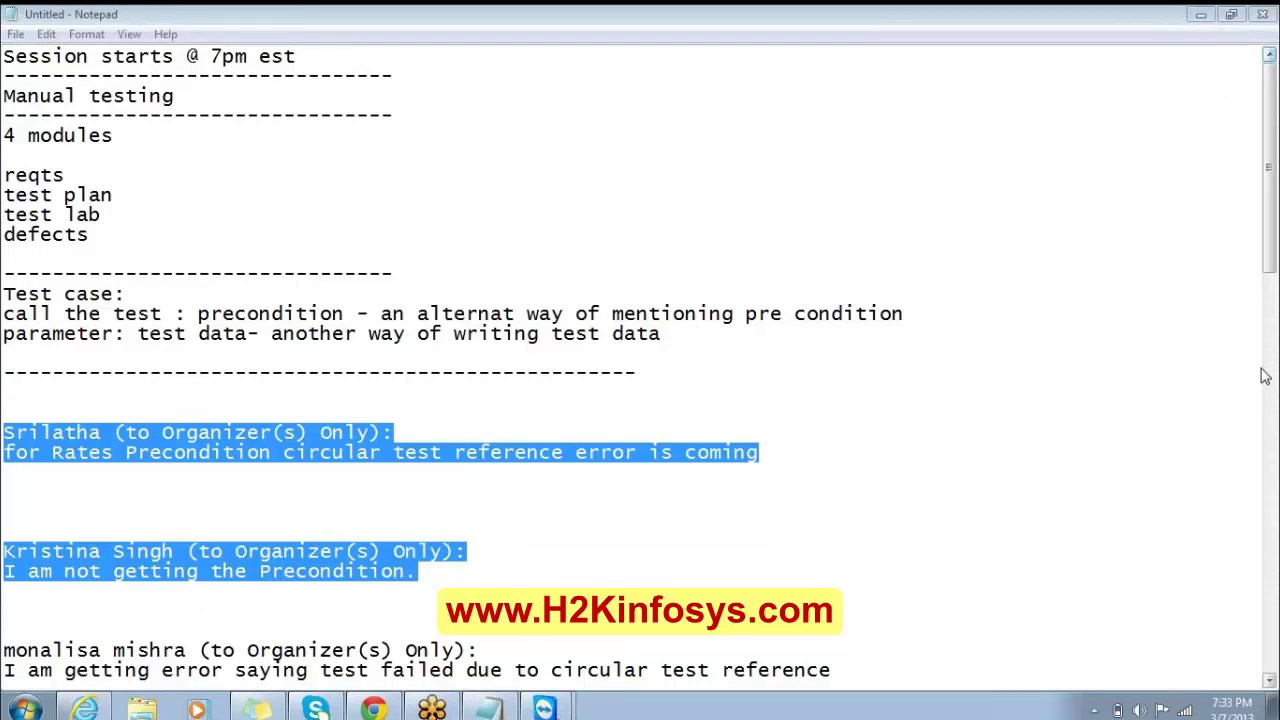
- Switch to Quality Center in the TeamViewer session and choose OurServices from Bombino Express as the test to call from OurServices itself
mouse_move(544, 708)
left_click(548, 665)
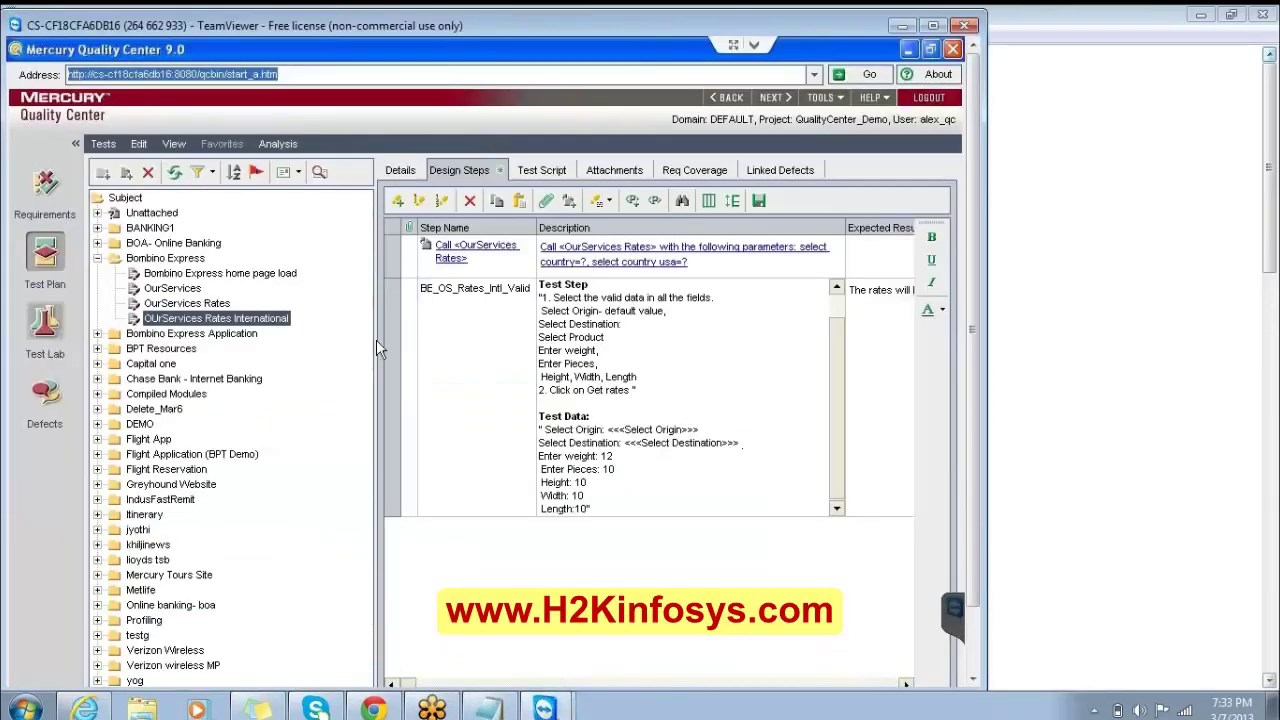
left_click(172, 289)
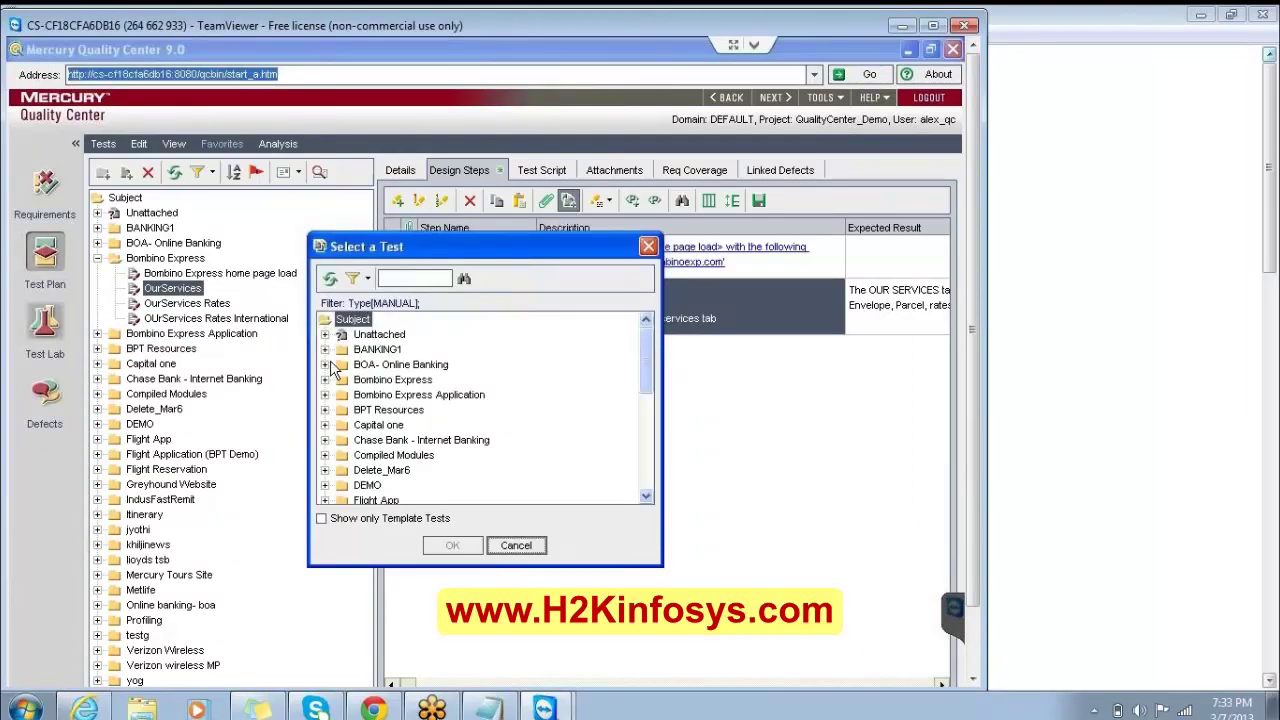
left_click(326, 380)
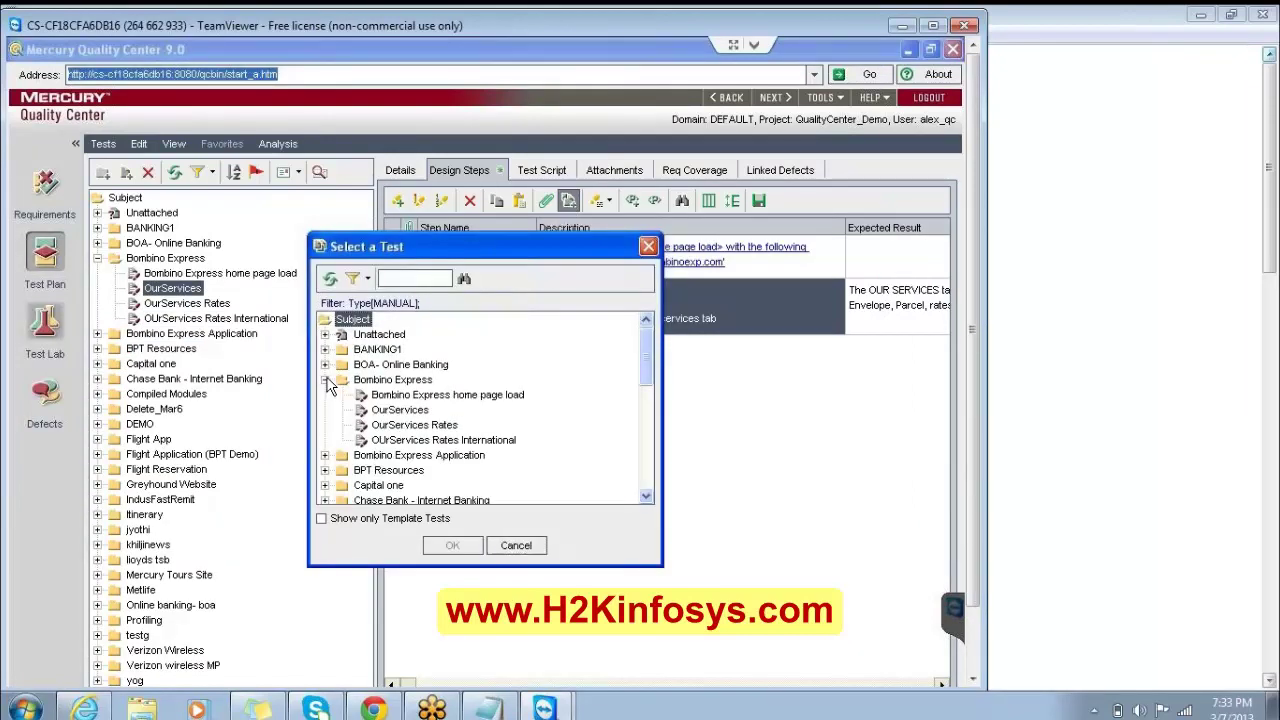
left_click(386, 412)
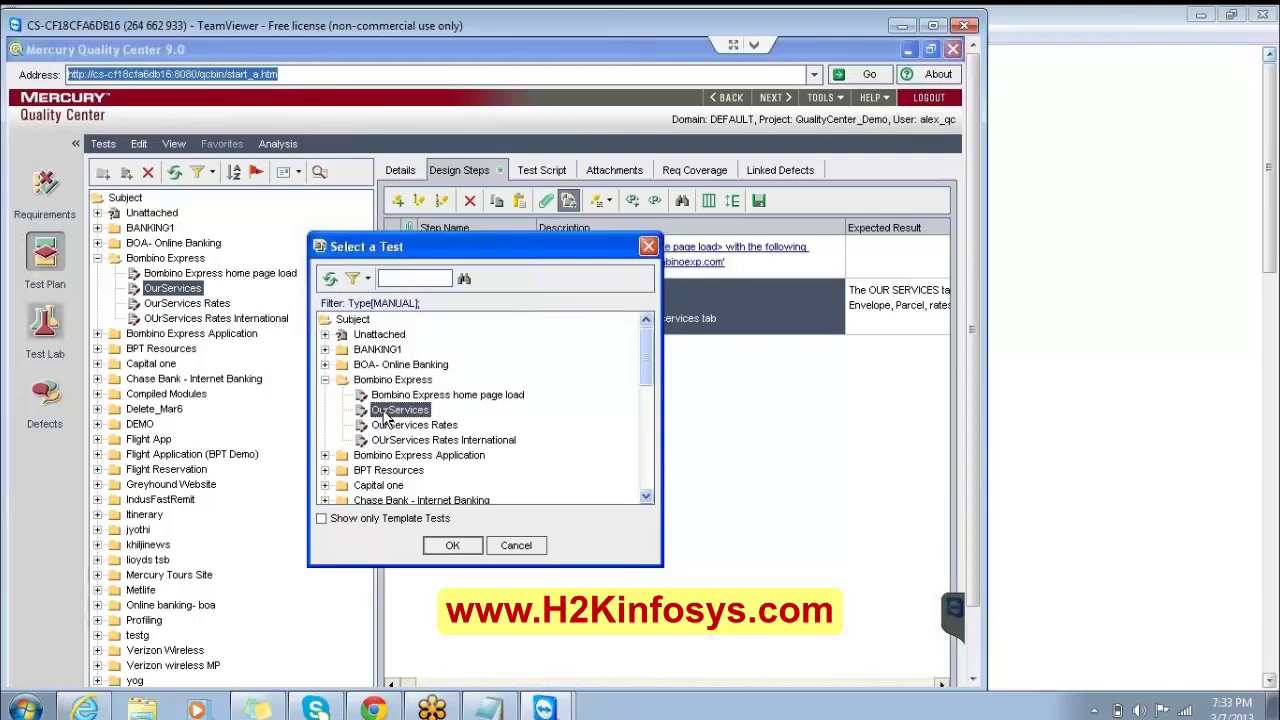